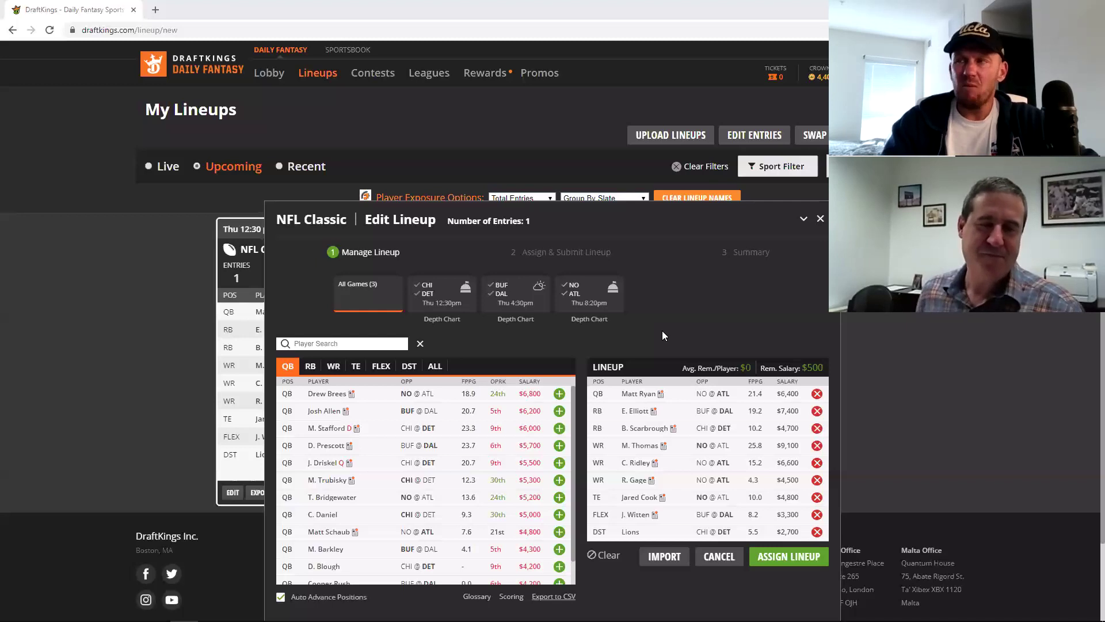
Step: Clear the current NFL Classic lineup and add Chicago quarterback M. Trubisky
{"action": "left_click", "coordinate": [607, 556]}
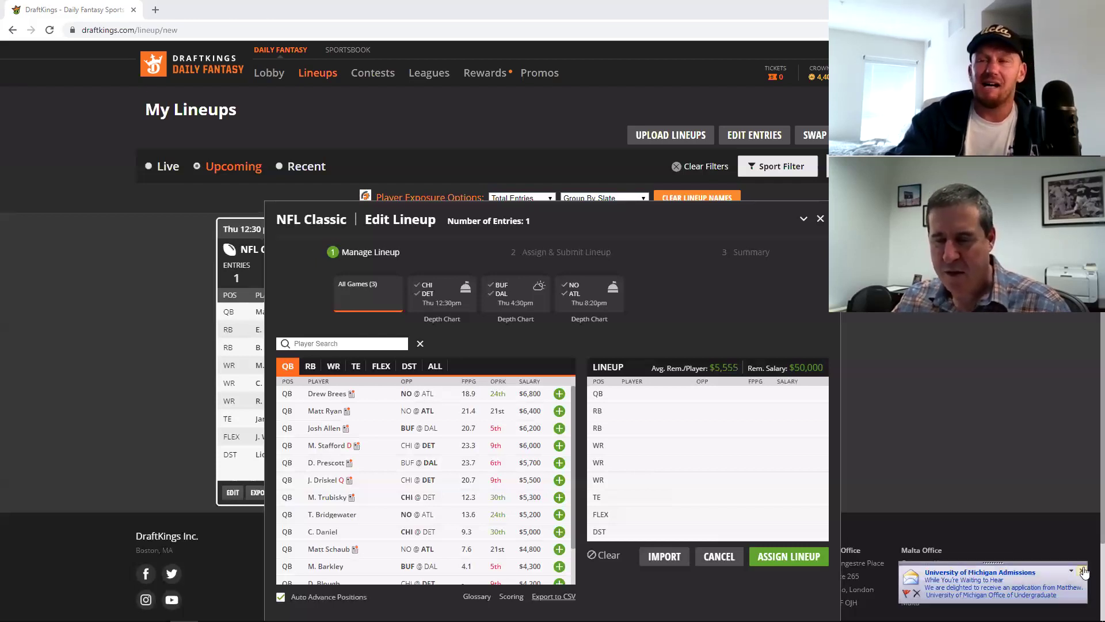
{"action": "left_click", "coordinate": [1082, 571]}
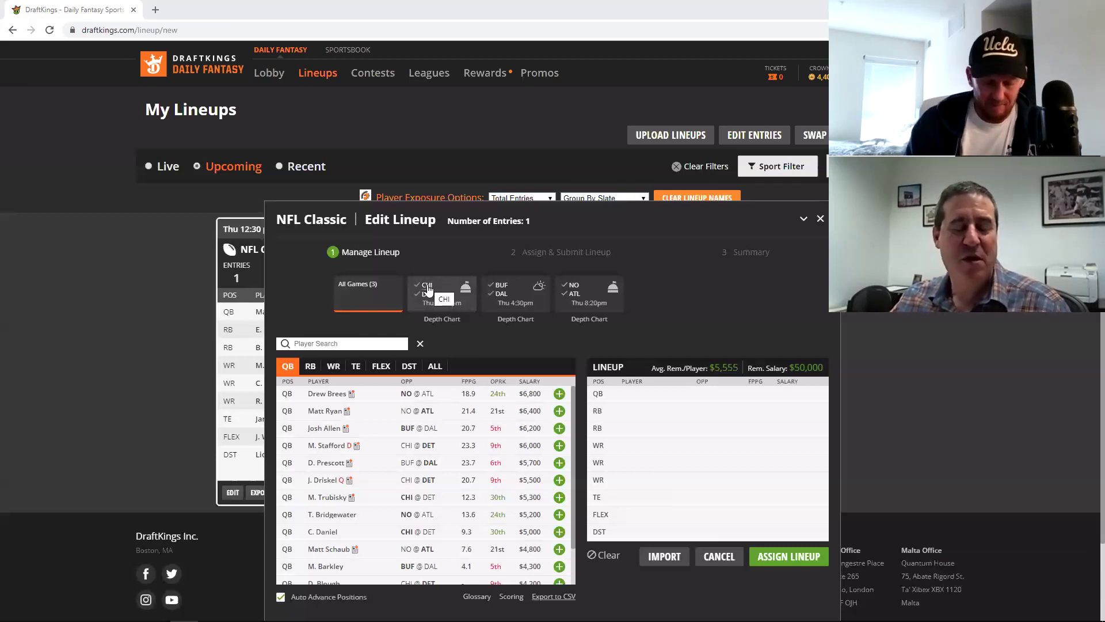
{"action": "left_click", "coordinate": [427, 289]}
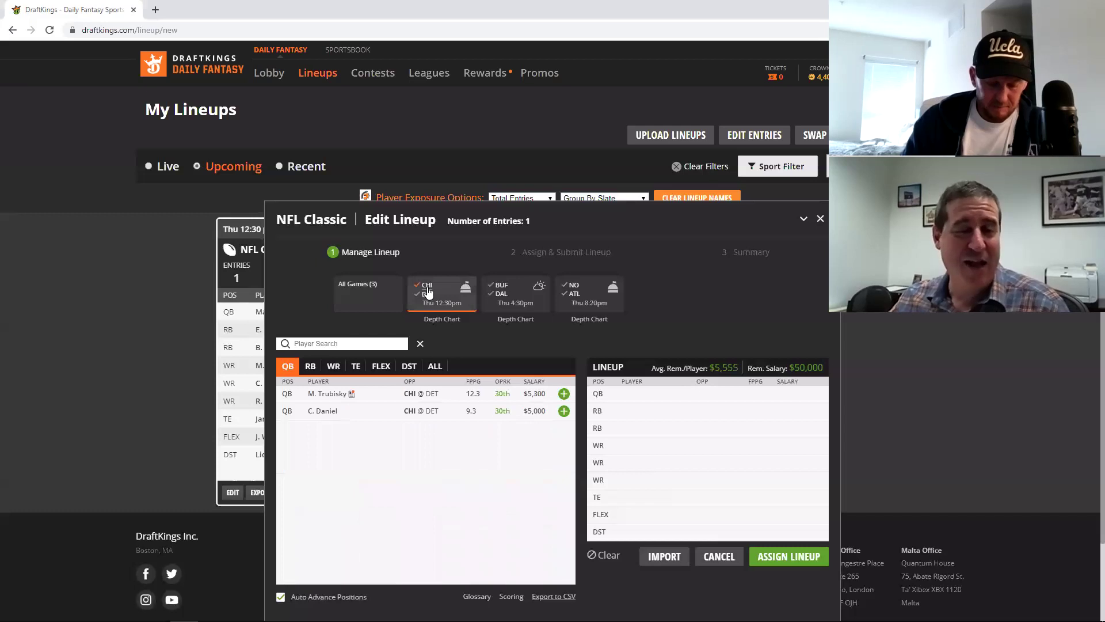
{"action": "left_click", "coordinate": [564, 395]}
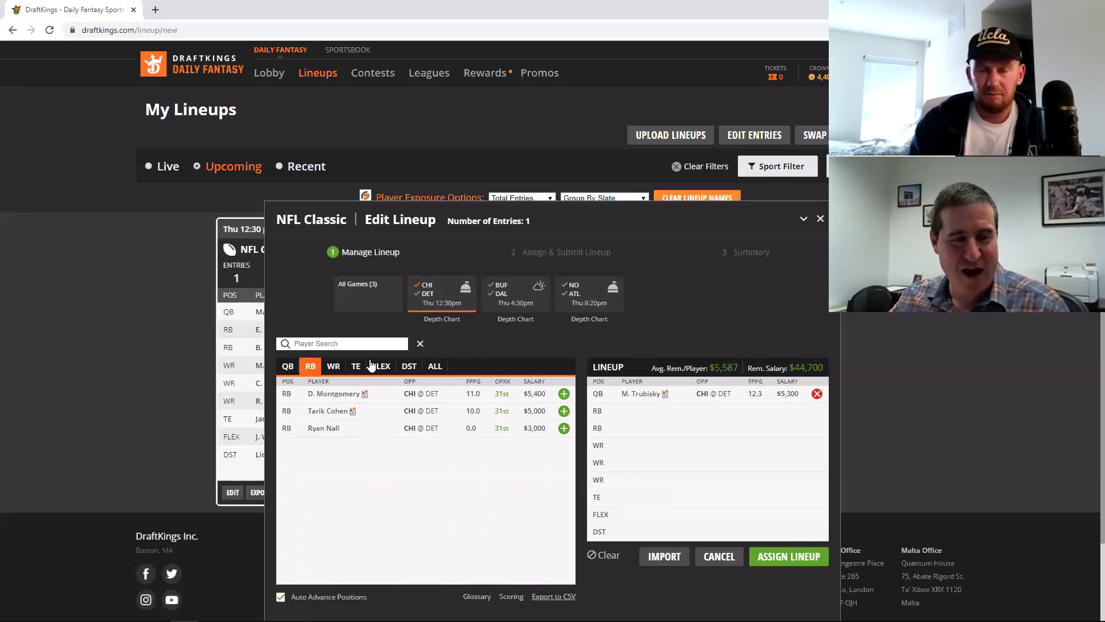
Step: Fill the three WR slots with Chicago receivers A. Robinson II, T. Gabriel and A. Miller
{"action": "left_click", "coordinate": [334, 366]}
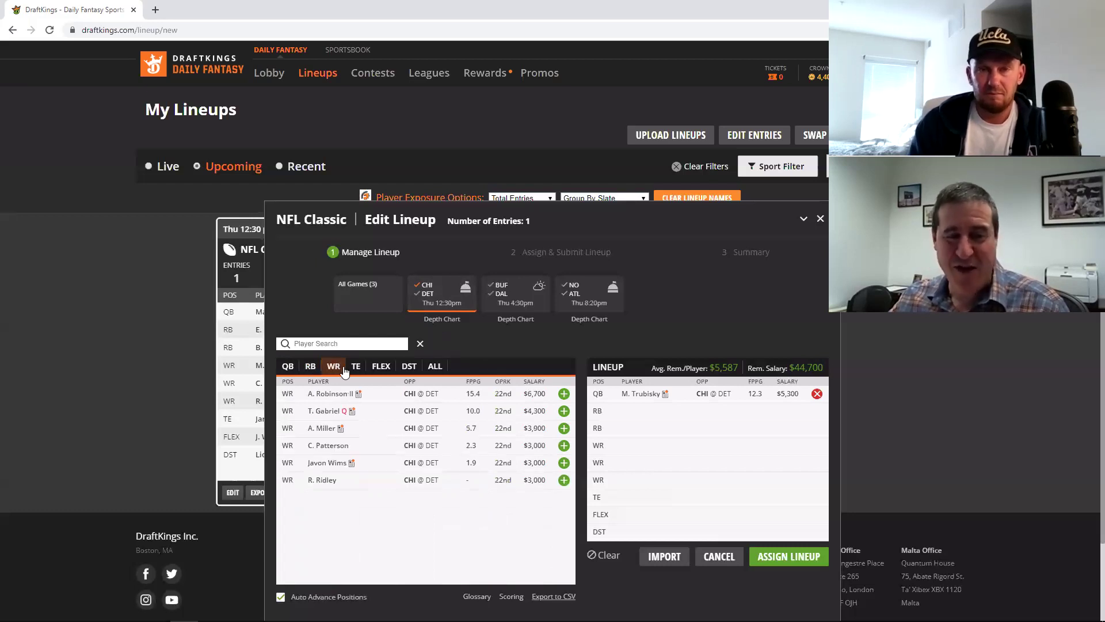
{"action": "left_click", "coordinate": [564, 394]}
{"action": "left_click", "coordinate": [564, 394]}
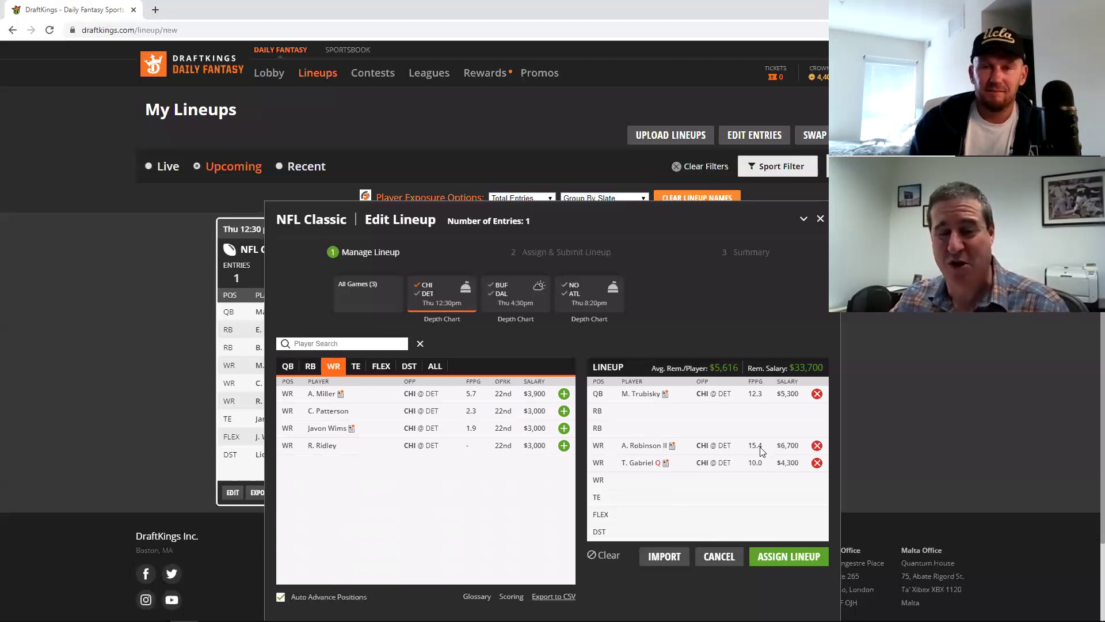
{"action": "left_click", "coordinate": [564, 394]}
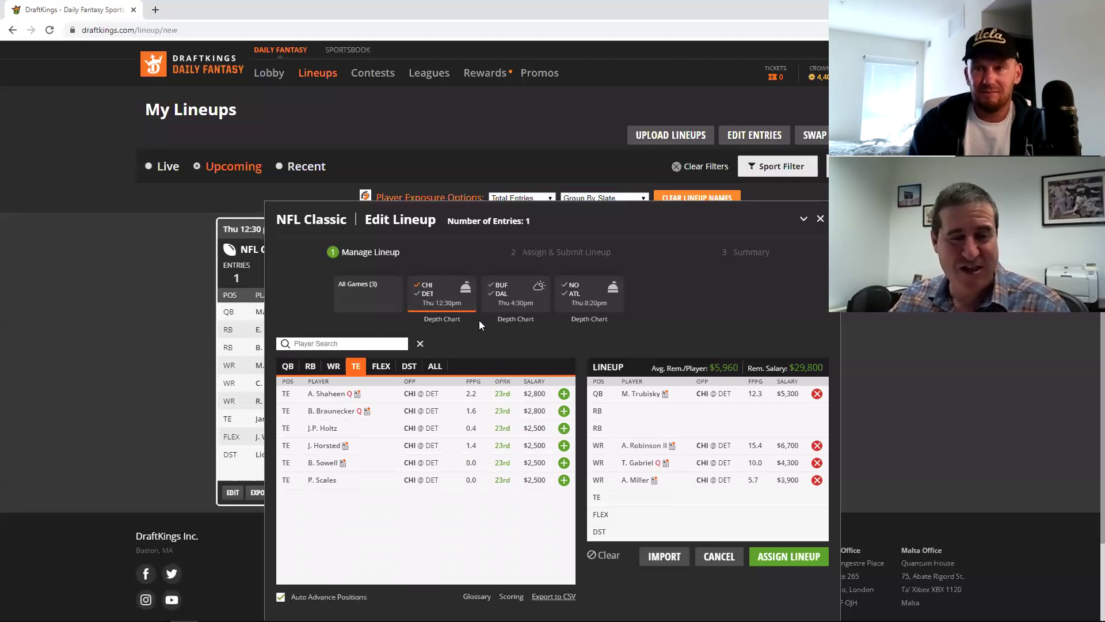
Step: Add Detroit wide receiver M. Jones Jr. to the FLEX slot
{"action": "left_click", "coordinate": [426, 297]}
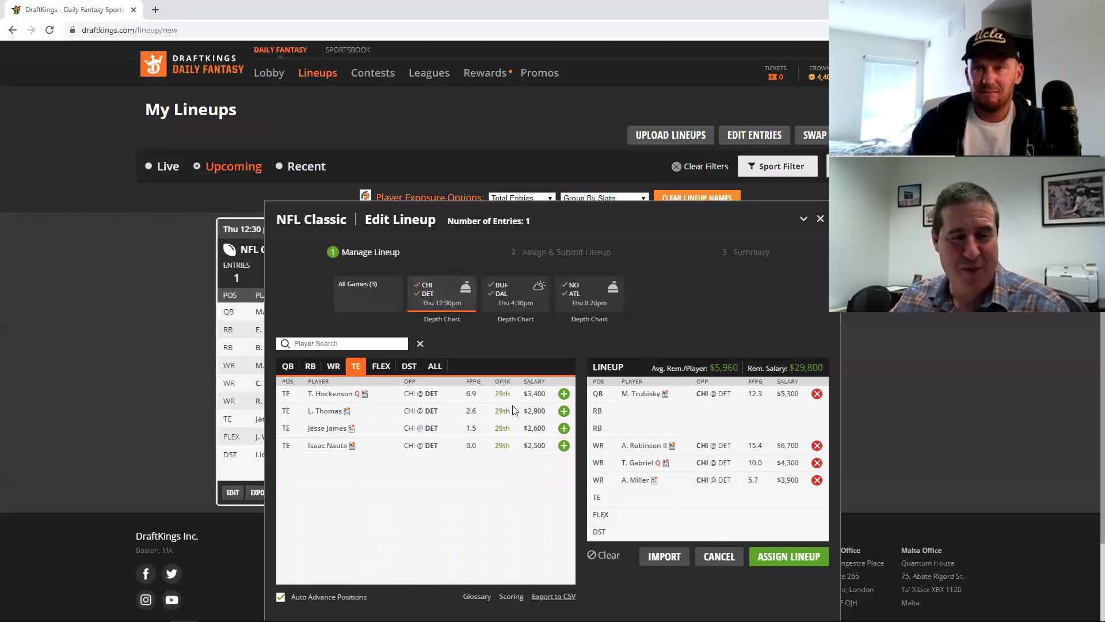
{"action": "left_click", "coordinate": [338, 369]}
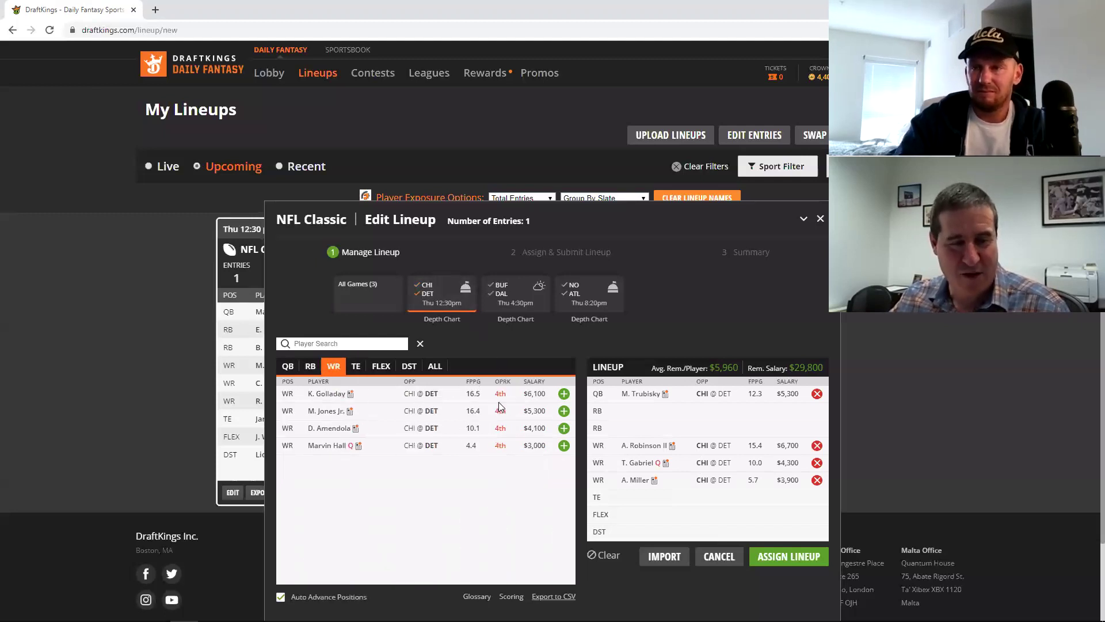
{"action": "left_click", "coordinate": [563, 411]}
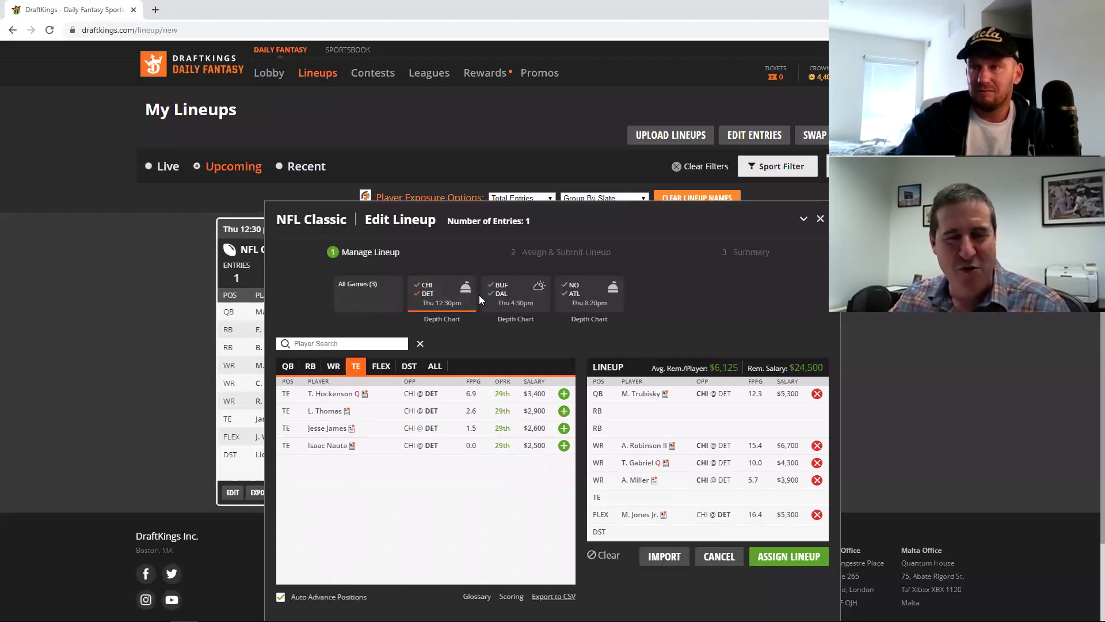
Step: Fill the two RB slots with A. Kamara from New Orleans and E. Elliott from Dallas
{"action": "left_click", "coordinate": [570, 292]}
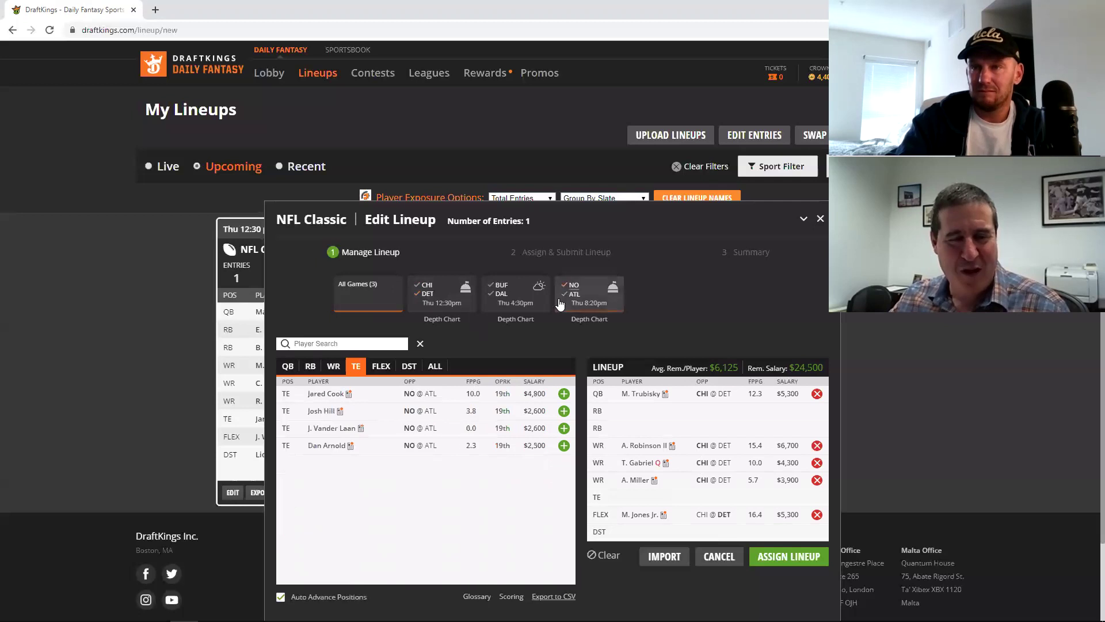
{"action": "left_click", "coordinate": [311, 366]}
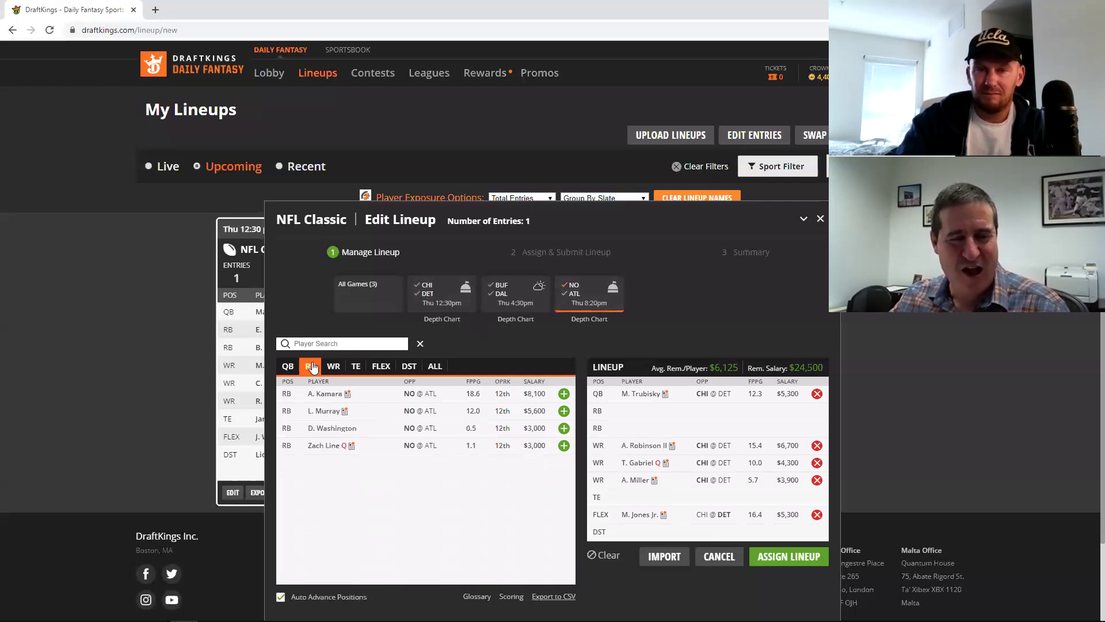
{"action": "left_click", "coordinate": [564, 394]}
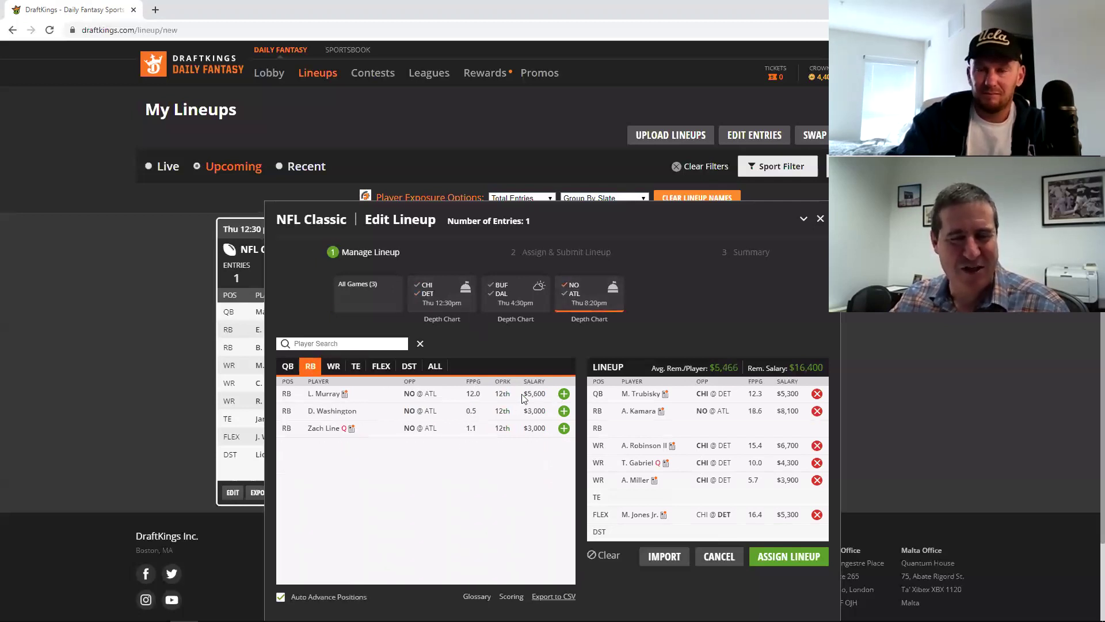
{"action": "left_click", "coordinate": [495, 299]}
{"action": "left_click", "coordinate": [564, 394]}
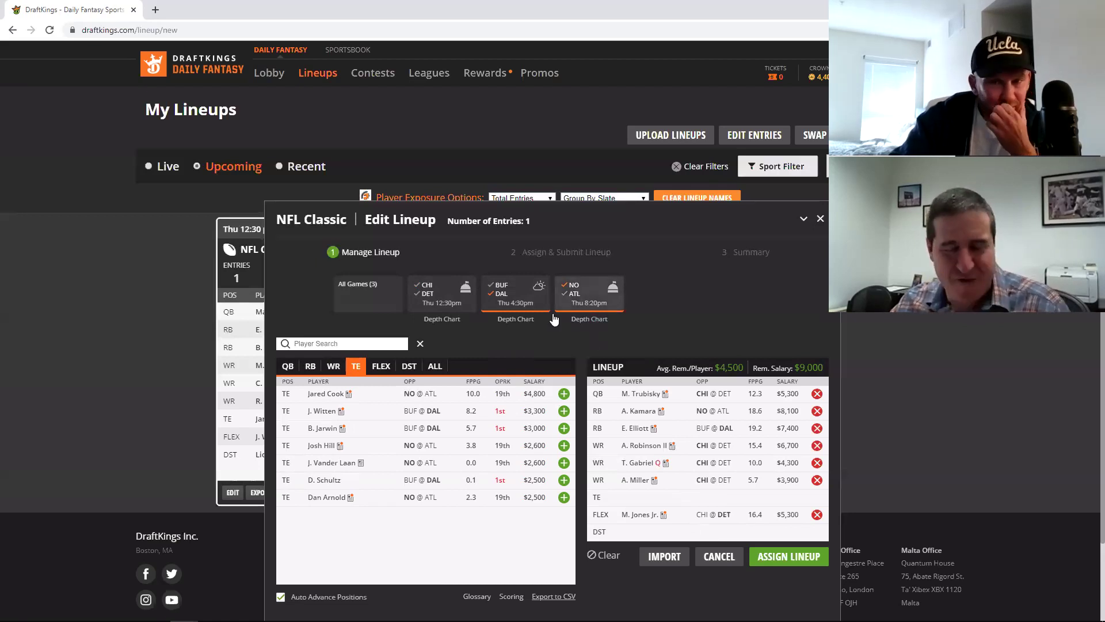
Step: Show players from all games, and add Jared Cook as tight end and the Saints as defense
{"action": "left_click", "coordinate": [577, 287]}
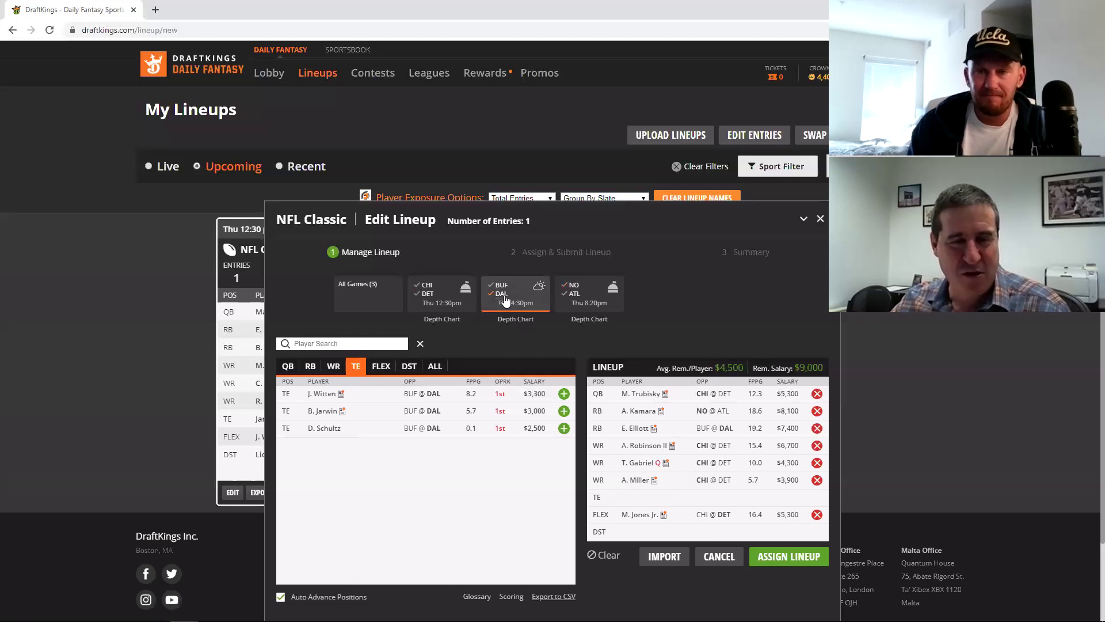
{"action": "left_click", "coordinate": [505, 300]}
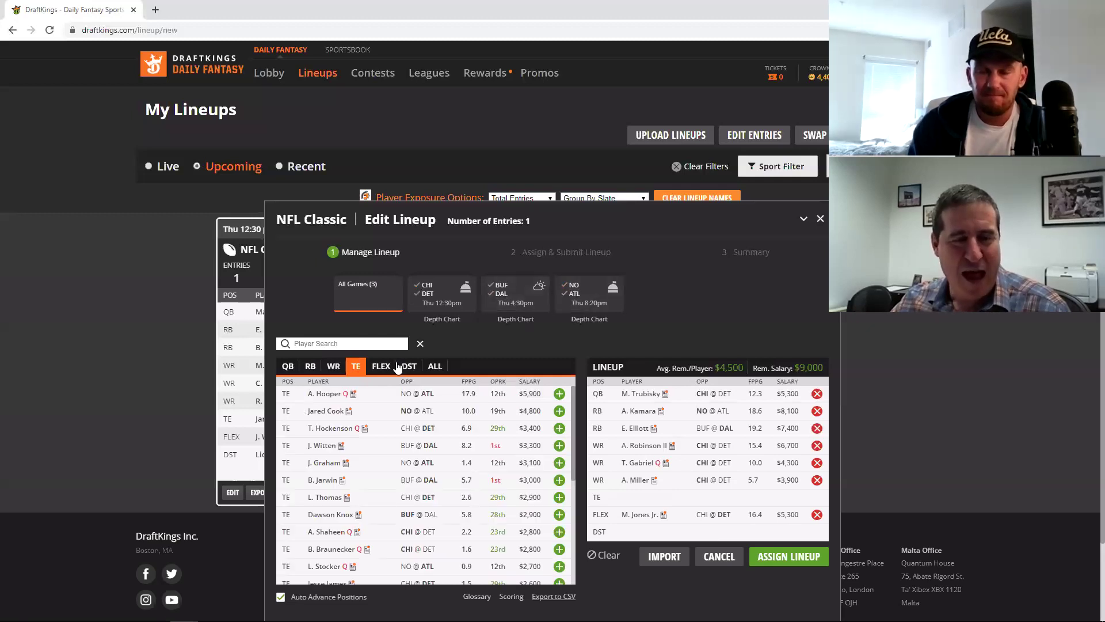
{"action": "left_click", "coordinate": [559, 411]}
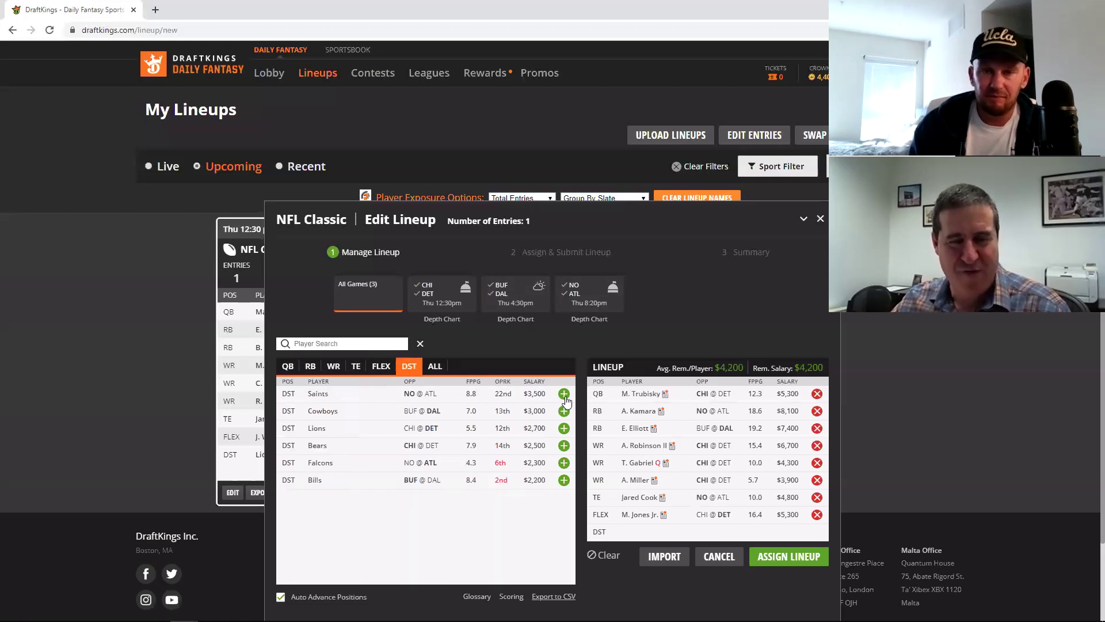
{"action": "left_click", "coordinate": [564, 395]}
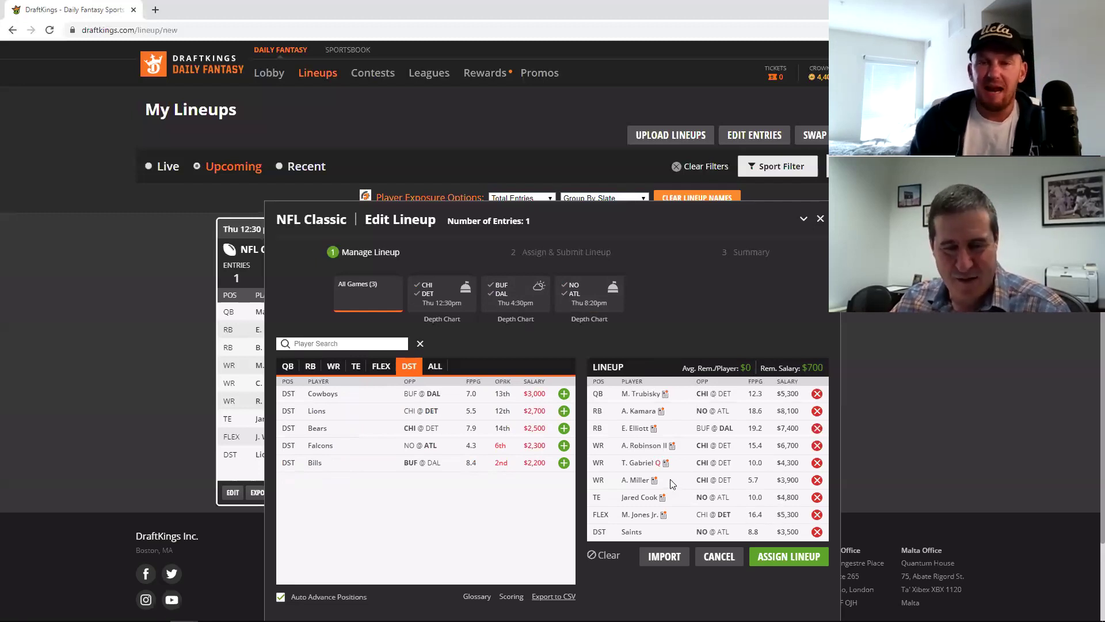
Step: Replace T. Gabriel with M. Jones Jr. in the second WR slot and fill the vacated FLEX slot with R. Gage
{"action": "left_click", "coordinate": [817, 464]}
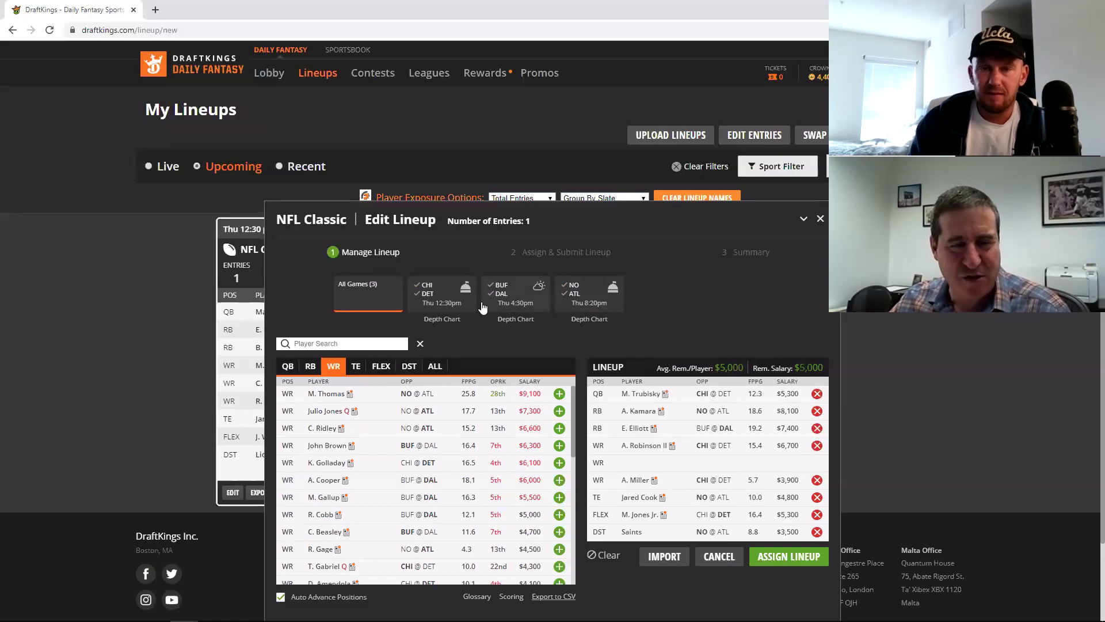
{"action": "left_click", "coordinate": [428, 293]}
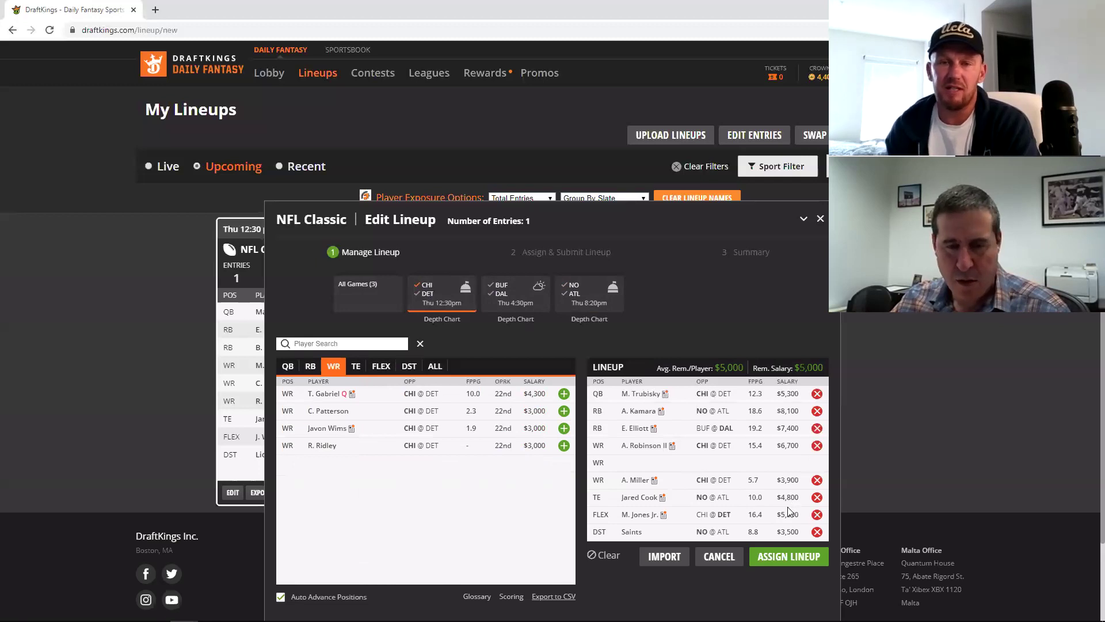
{"action": "left_click", "coordinate": [817, 514]}
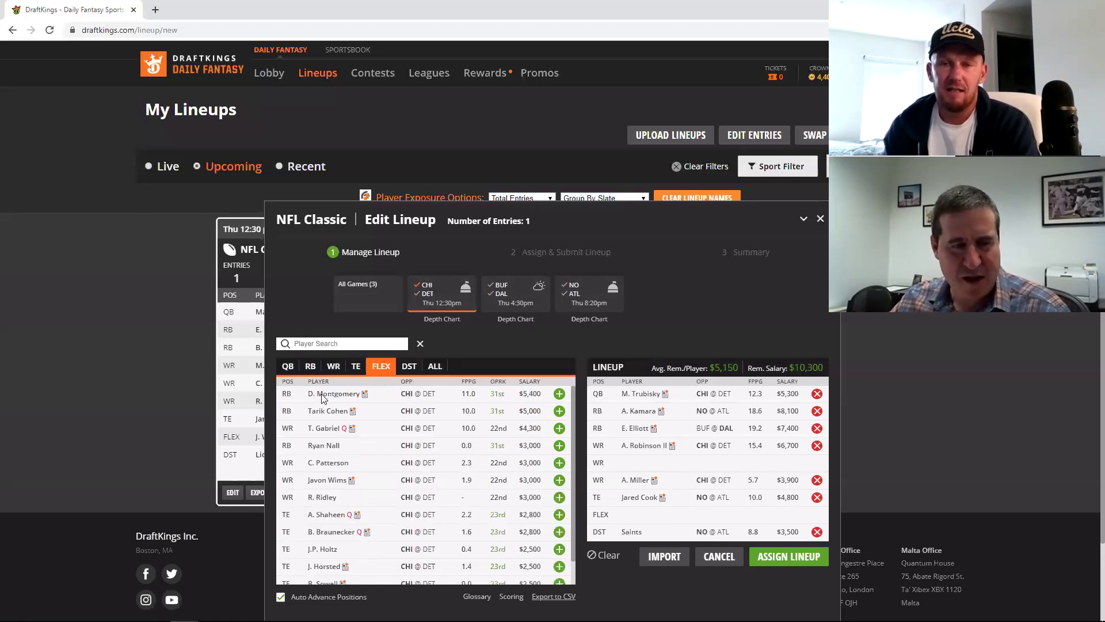
{"action": "left_click", "coordinate": [333, 367]}
{"action": "left_click", "coordinate": [426, 287]}
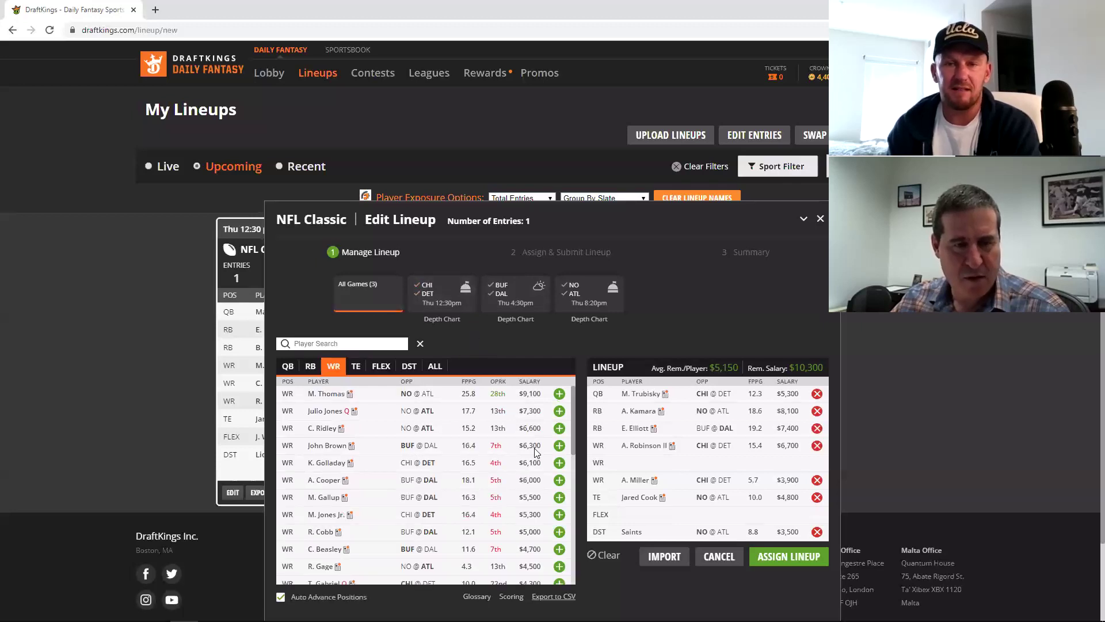
{"action": "left_click", "coordinate": [559, 514]}
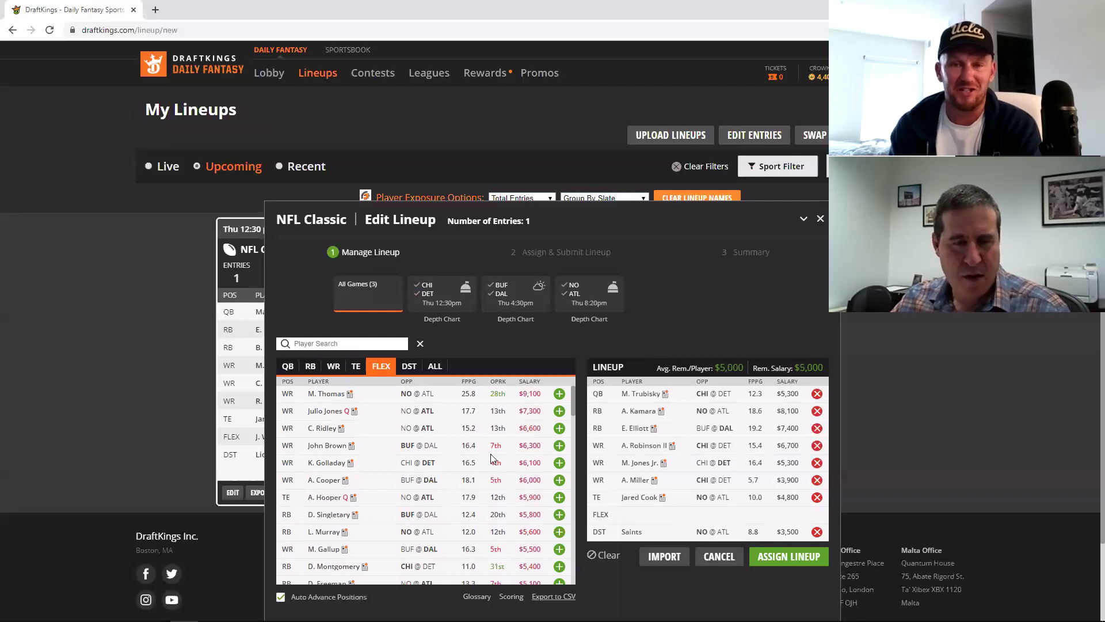
{"action": "left_click_drag", "start_coordinate": [575, 400], "coordinate": [577, 422]}
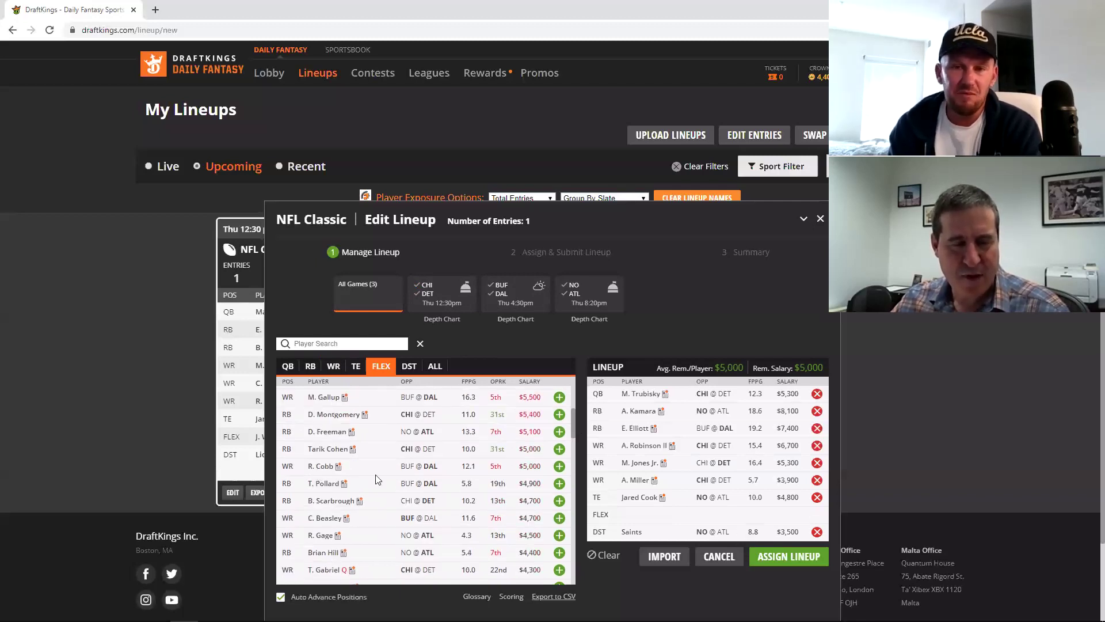
{"action": "left_click", "coordinate": [558, 536]}
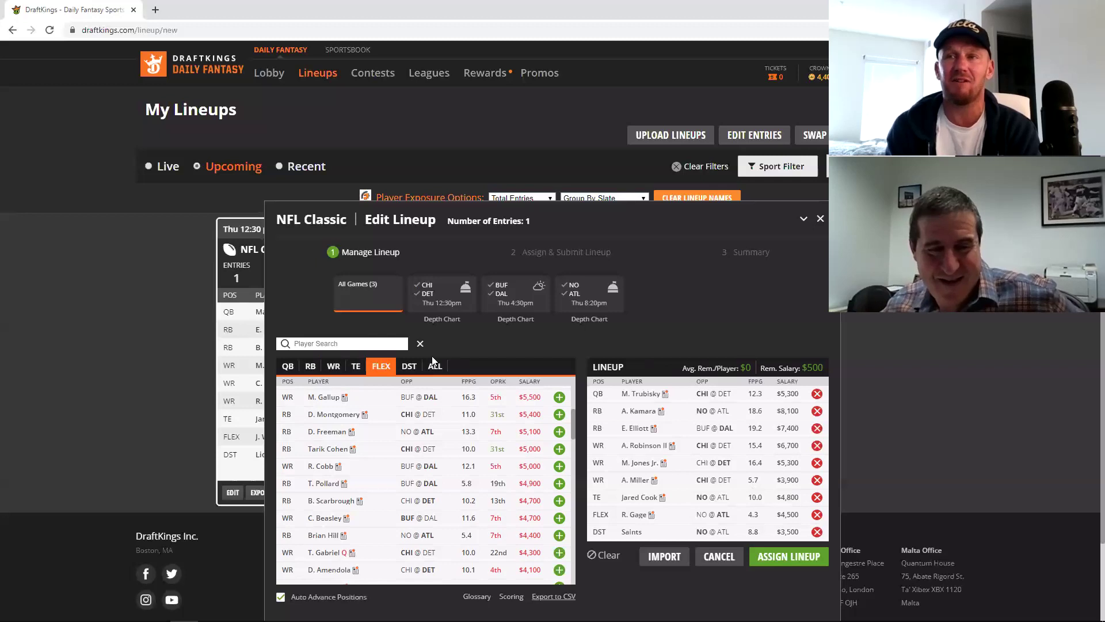
Step: Replace tight end Jared Cook with Detroit's T. Hockenson
{"action": "left_click", "coordinate": [430, 288]}
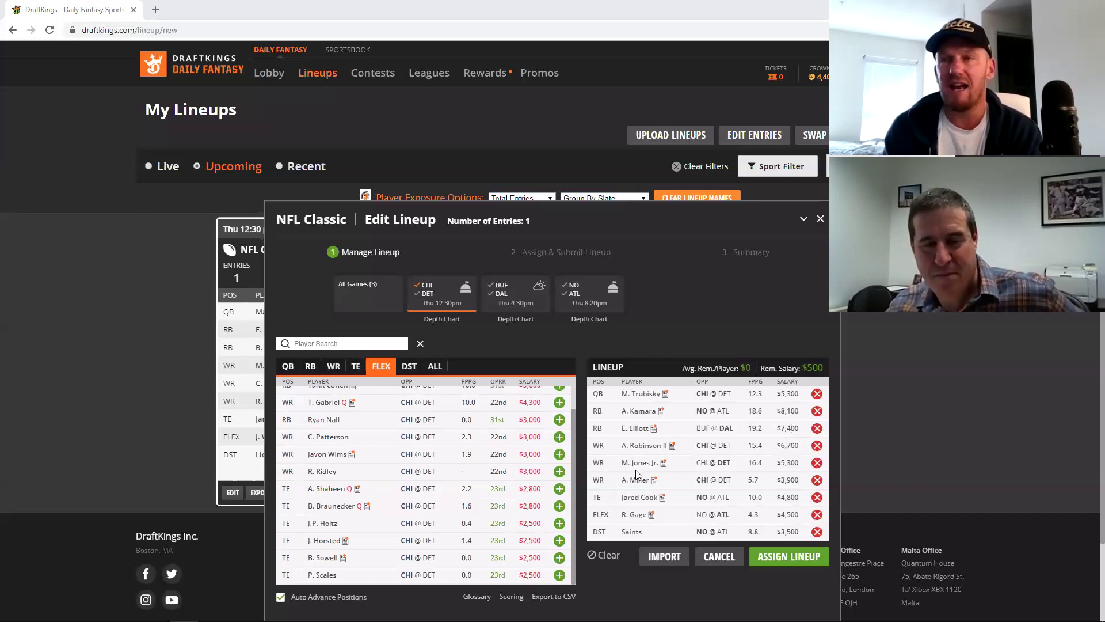
{"action": "left_click", "coordinate": [815, 497]}
{"action": "left_click", "coordinate": [1084, 516]}
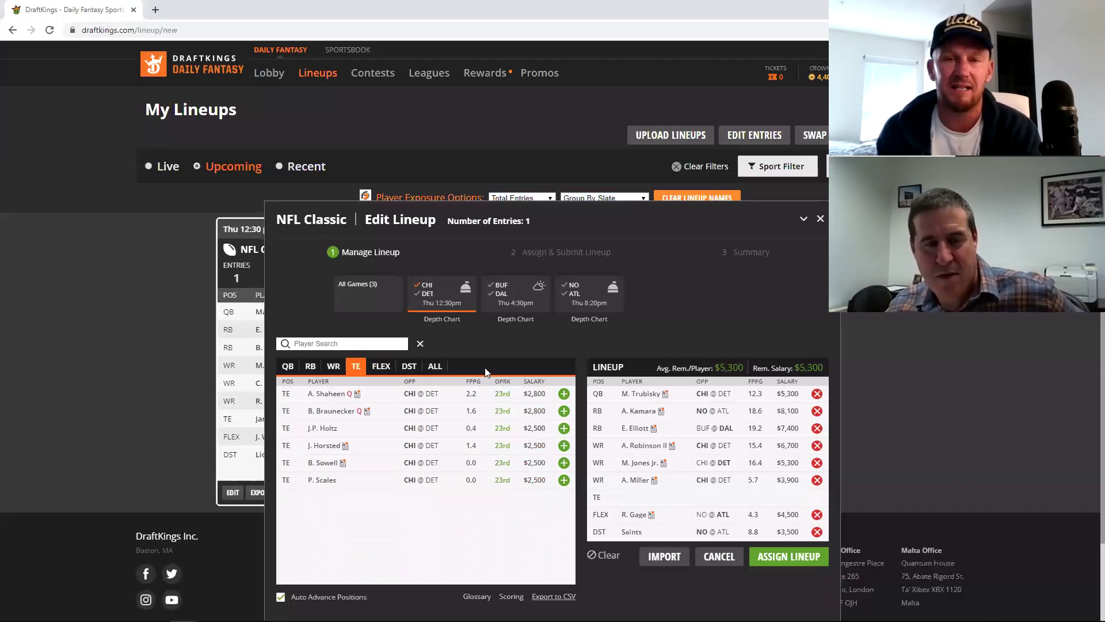
{"action": "left_click", "coordinate": [426, 292]}
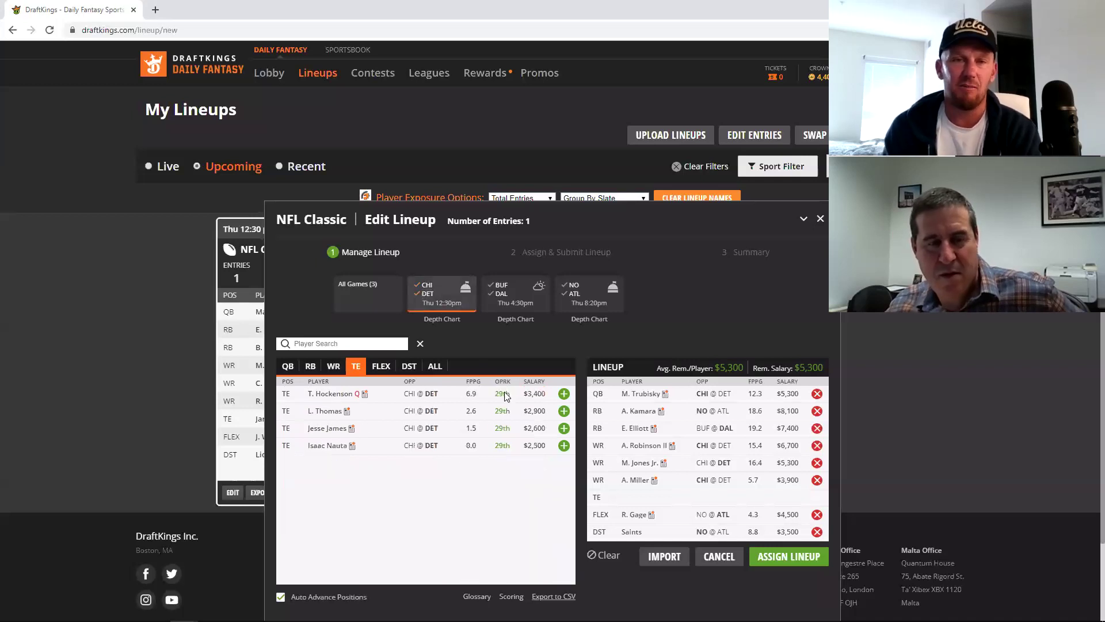
{"action": "left_click", "coordinate": [563, 394]}
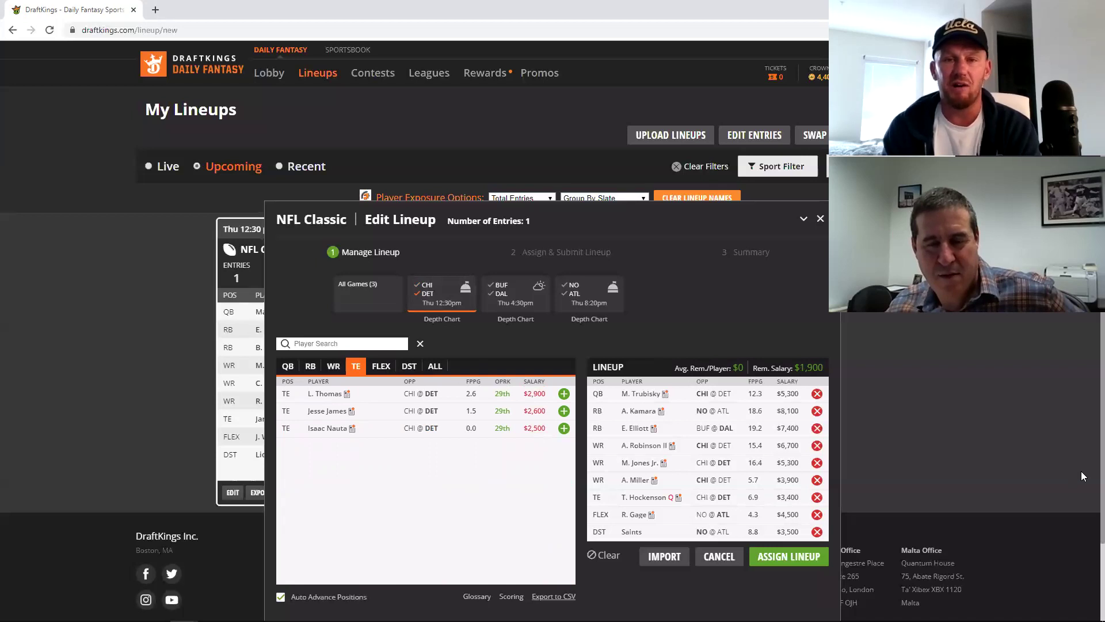
Step: Replace R. Gage in the FLEX slot with Atlanta receiver C. Ridley
{"action": "left_click", "coordinate": [816, 514]}
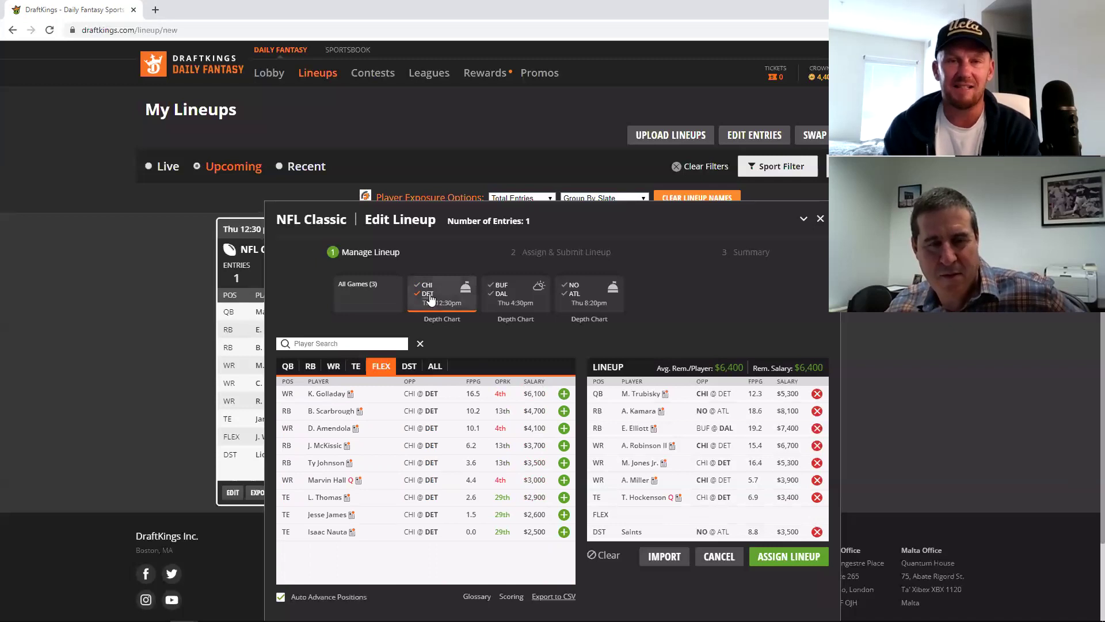
{"action": "left_click", "coordinate": [574, 297]}
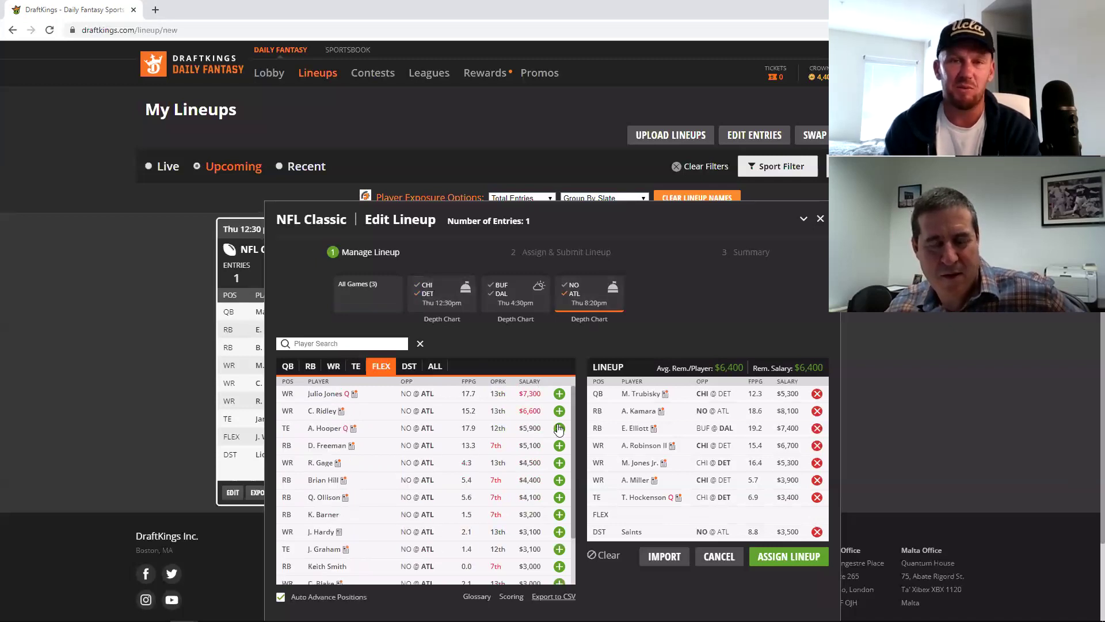
{"action": "left_click", "coordinate": [559, 410]}
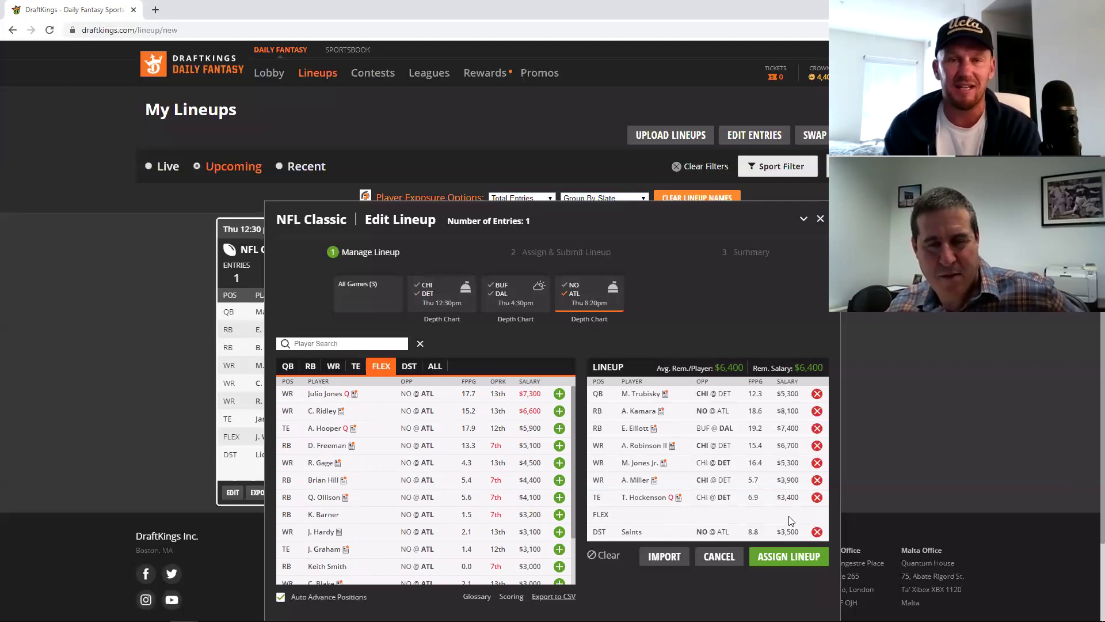
Step: Replace the Saints defense with the Cowboys in the DST slot
{"action": "left_click", "coordinate": [694, 529]}
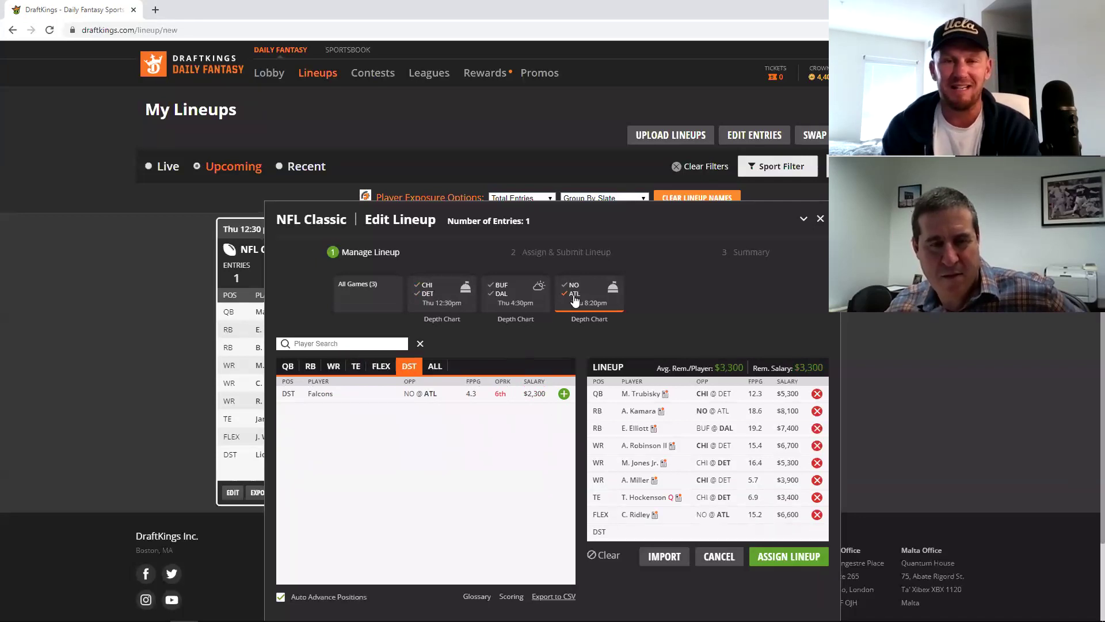
{"action": "left_click", "coordinate": [570, 308]}
{"action": "left_click", "coordinate": [564, 411]}
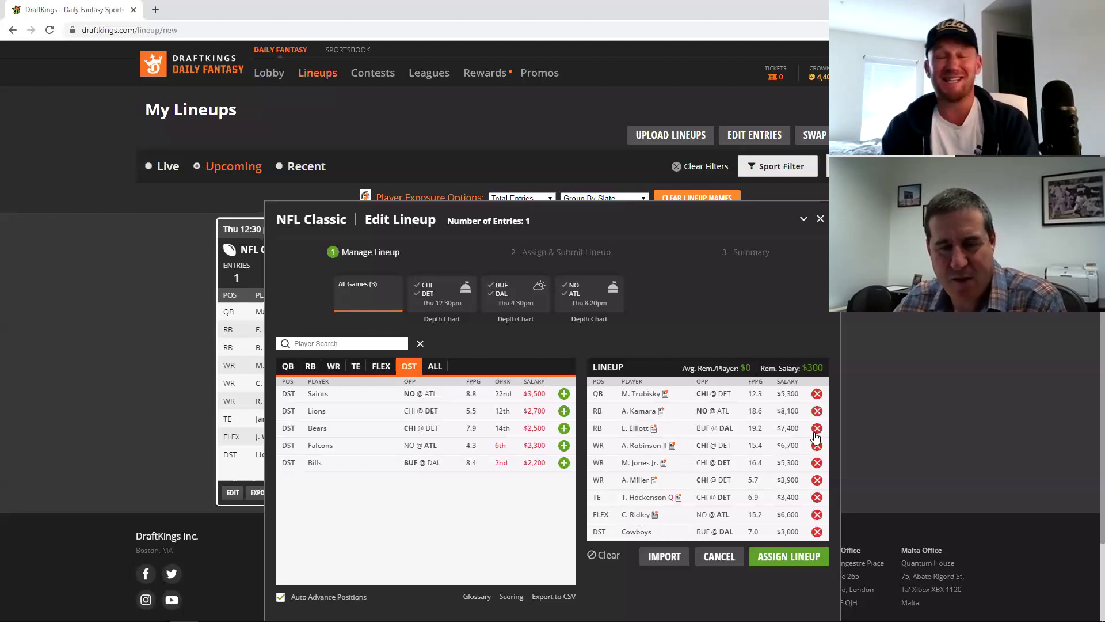
Step: Replace C. Ridley in the FLEX slot with Atlanta receiver Julio Jones
{"action": "left_click", "coordinate": [817, 514]}
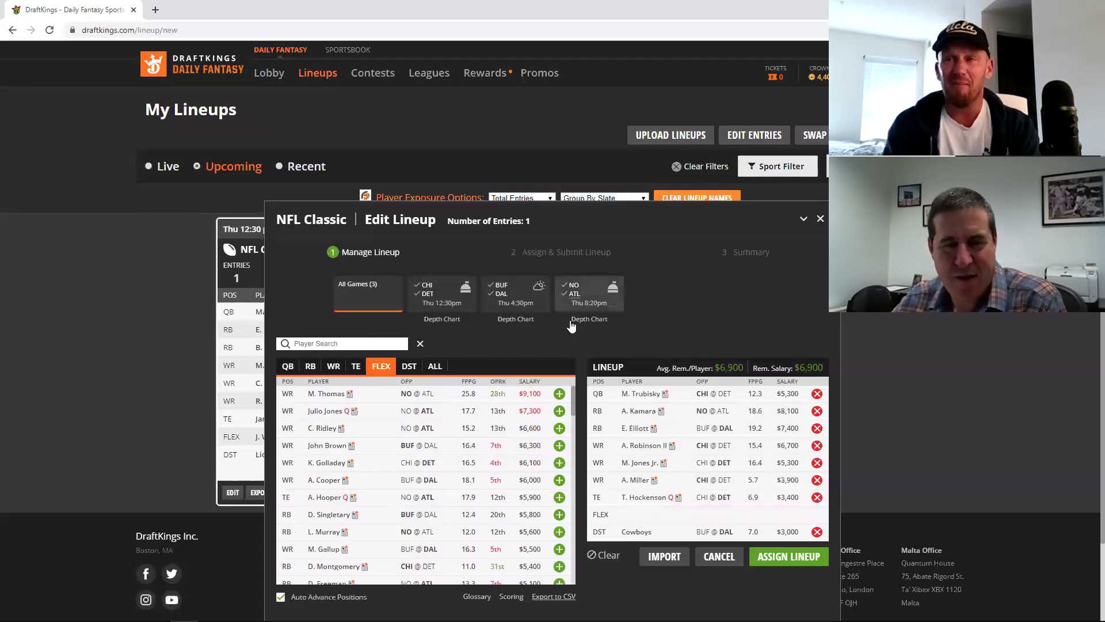
{"action": "left_click", "coordinate": [576, 305]}
{"action": "left_click", "coordinate": [559, 394]}
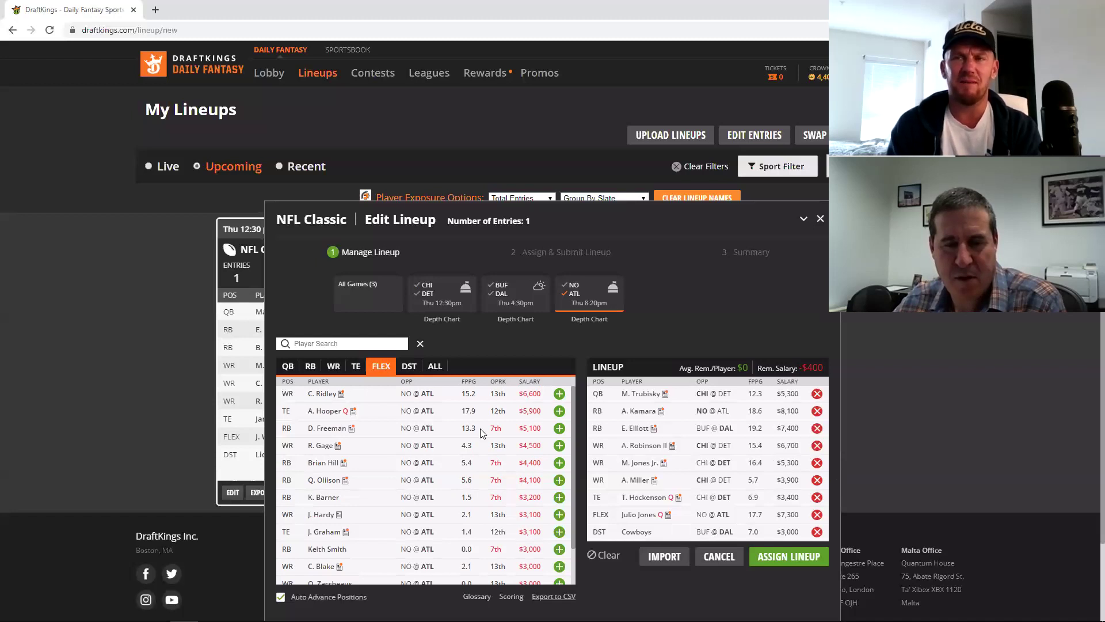
Step: Replace the Cowboys defense with the Falcons in the DST slot
{"action": "left_click", "coordinate": [409, 367]}
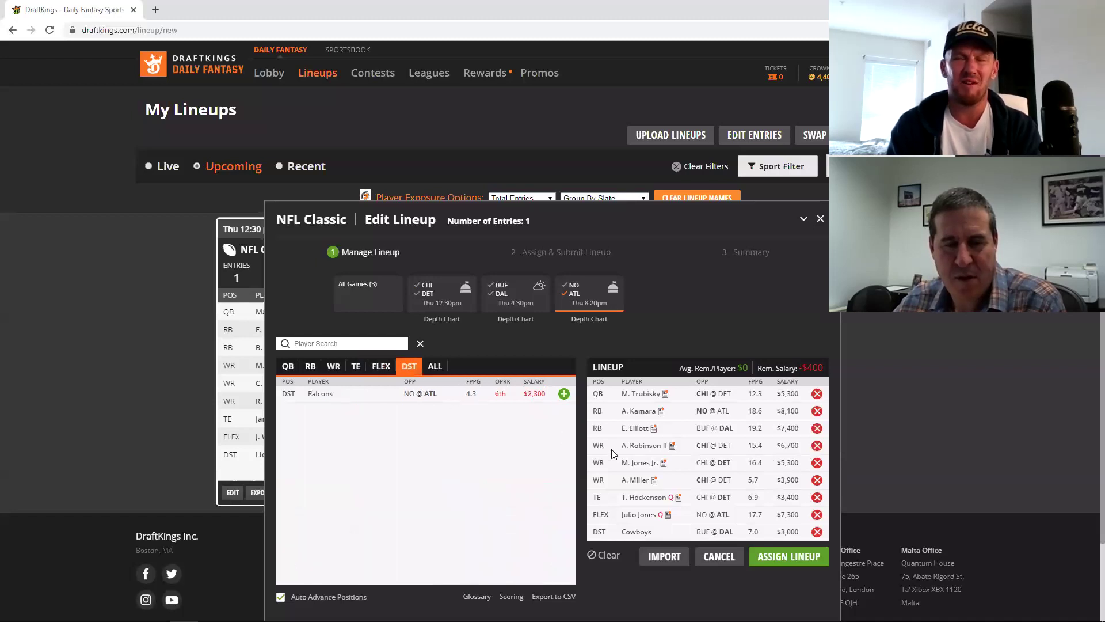
{"action": "left_click", "coordinate": [817, 532]}
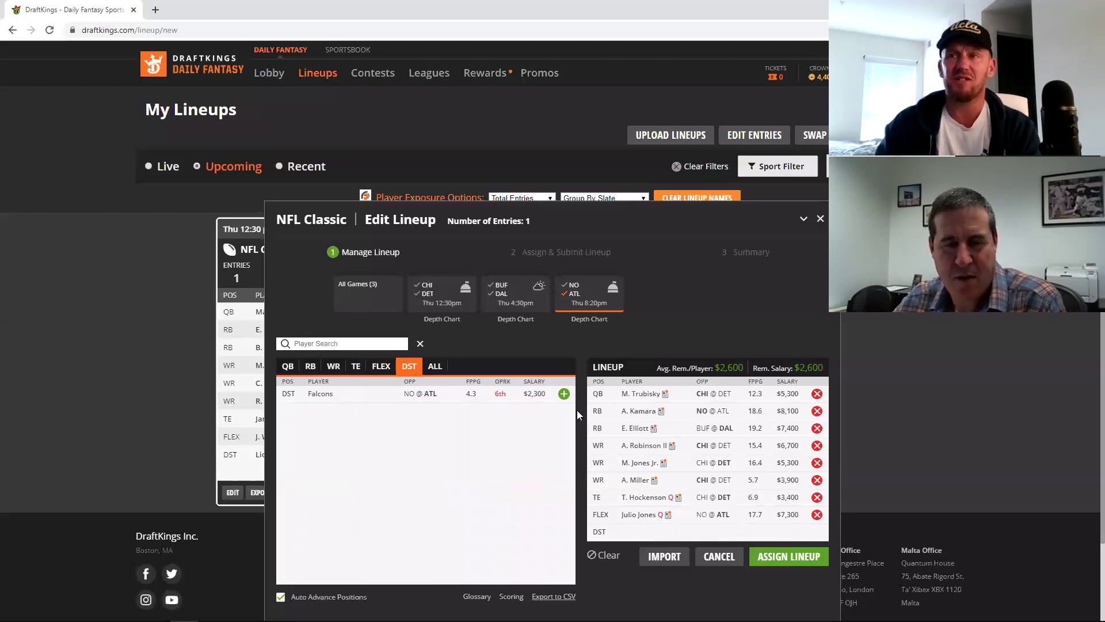
{"action": "left_click", "coordinate": [565, 394]}
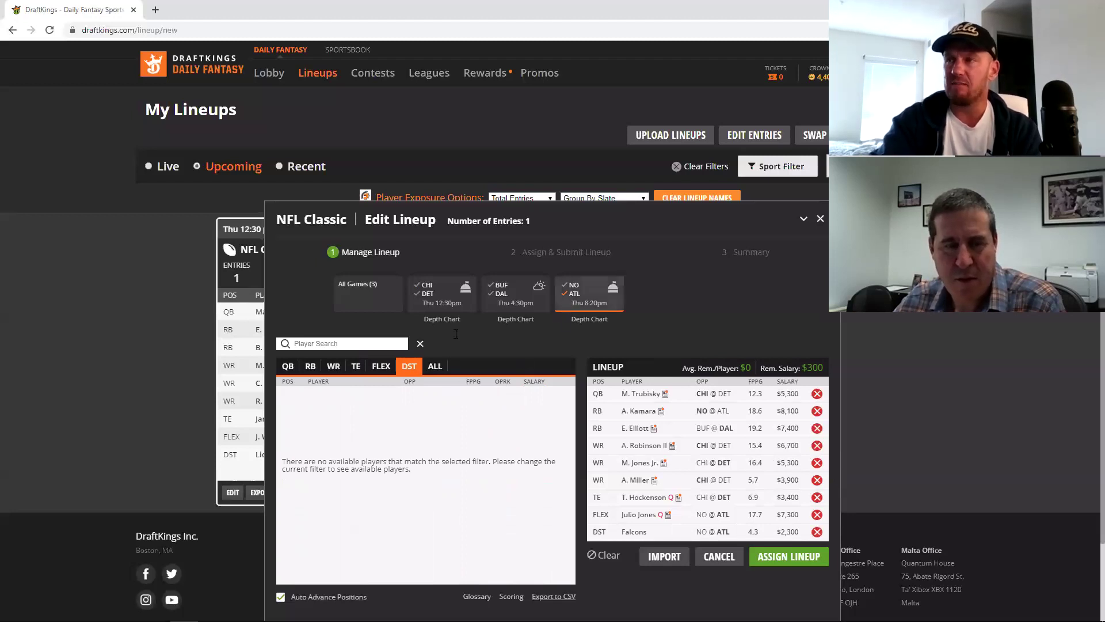
Step: Remove M. Jones Jr. and A. Miller from the second and third WR slots
{"action": "left_click", "coordinate": [310, 366]}
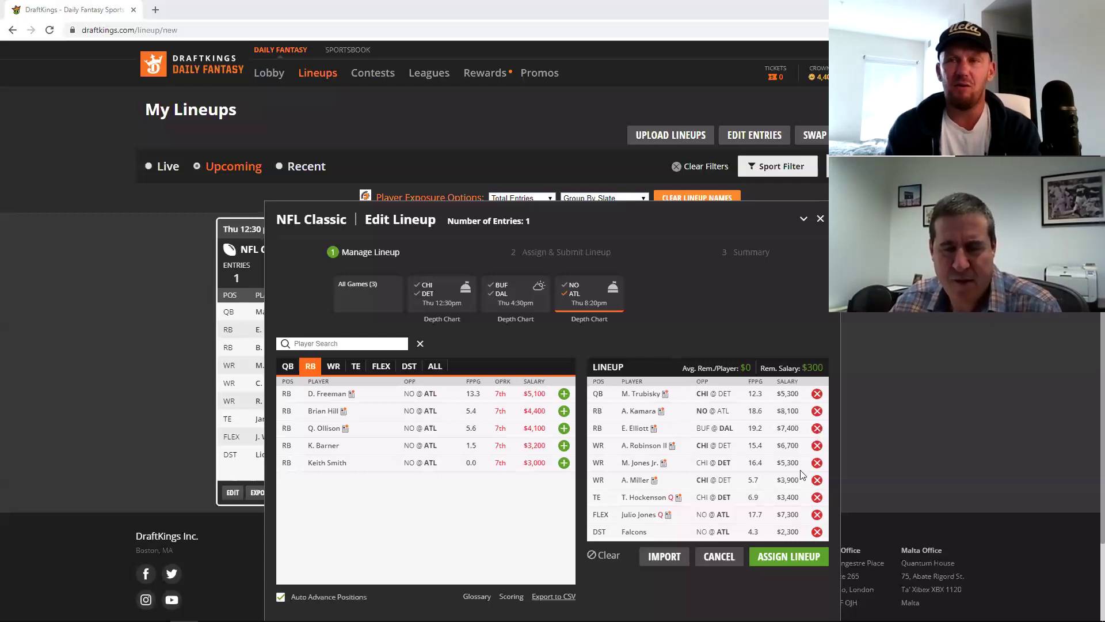
{"action": "left_click", "coordinate": [817, 462]}
{"action": "left_click", "coordinate": [817, 480]}
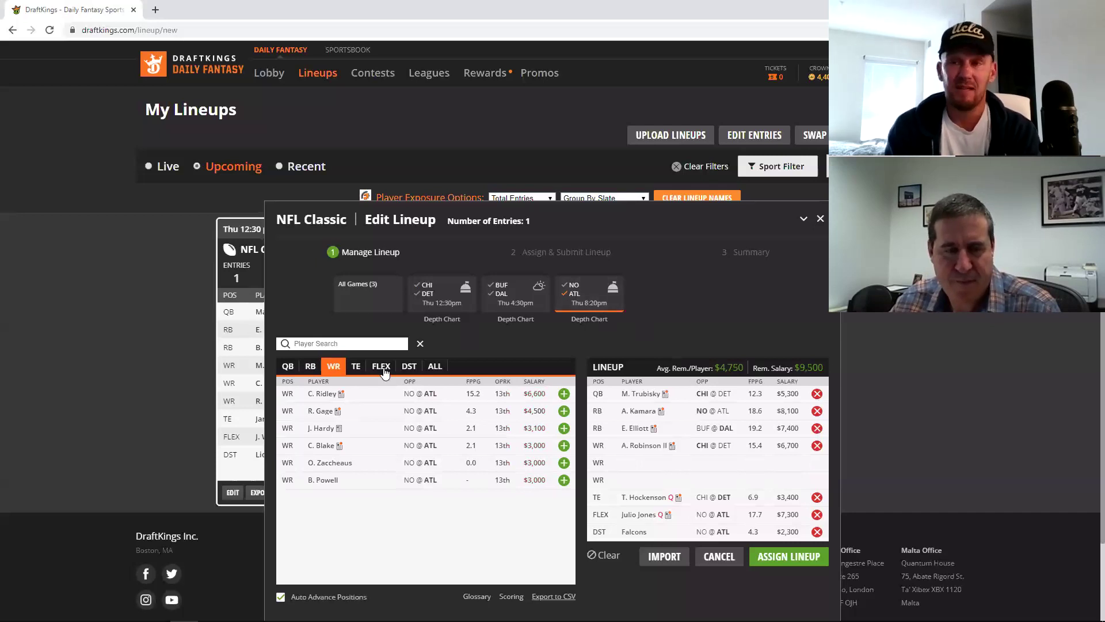
Step: Replace quarterback M. Trubisky with Atlanta's Matt Ryan
{"action": "left_click", "coordinate": [288, 367]}
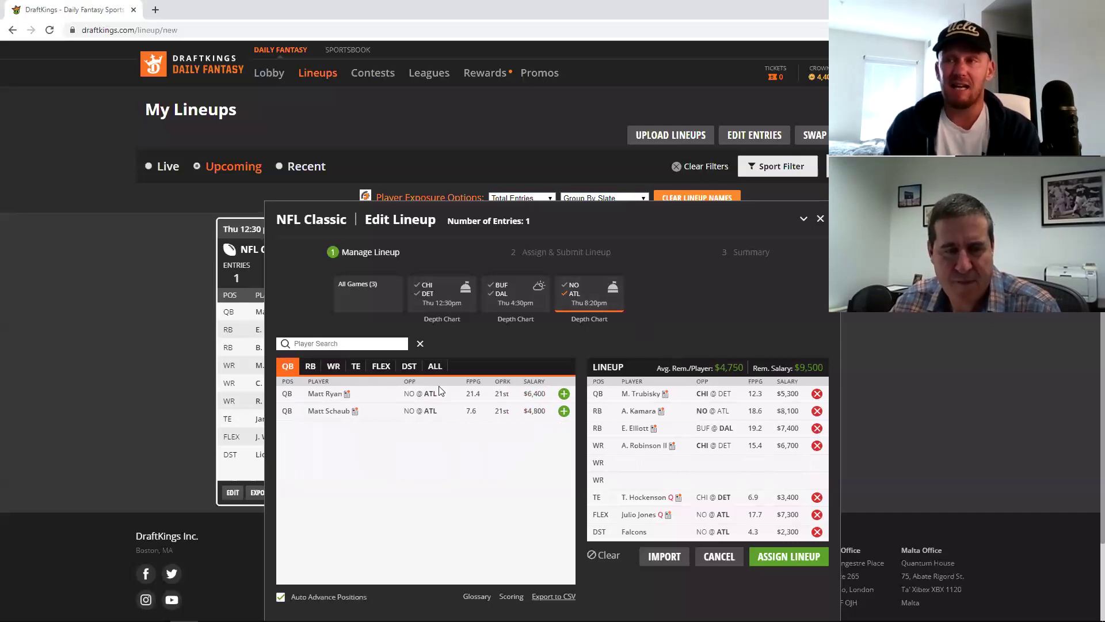
{"action": "left_click", "coordinate": [564, 395]}
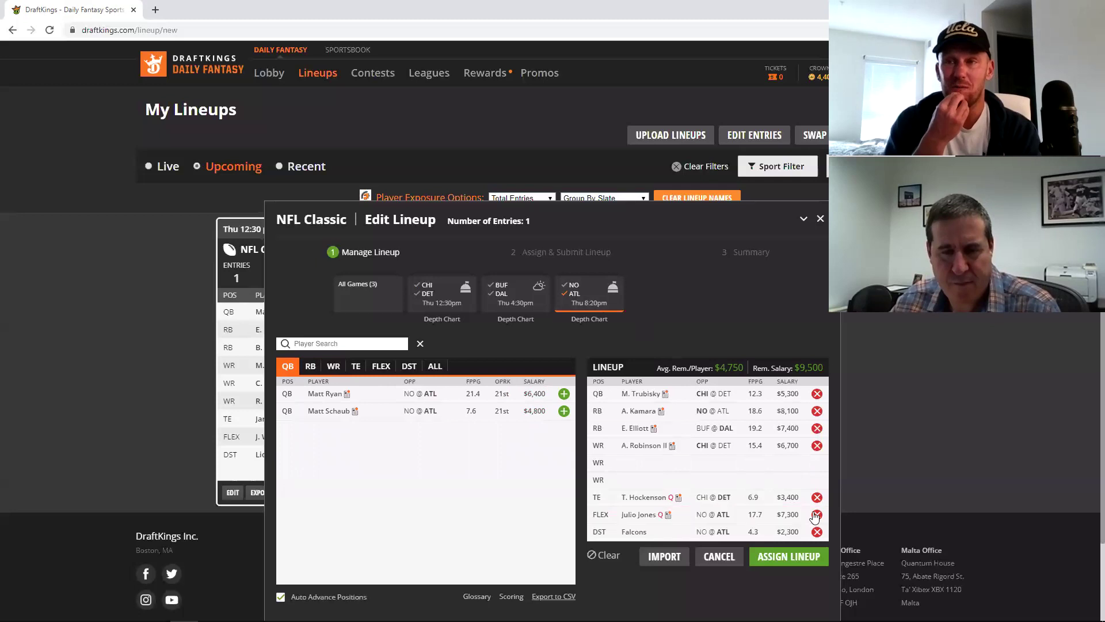
{"action": "left_click", "coordinate": [818, 396]}
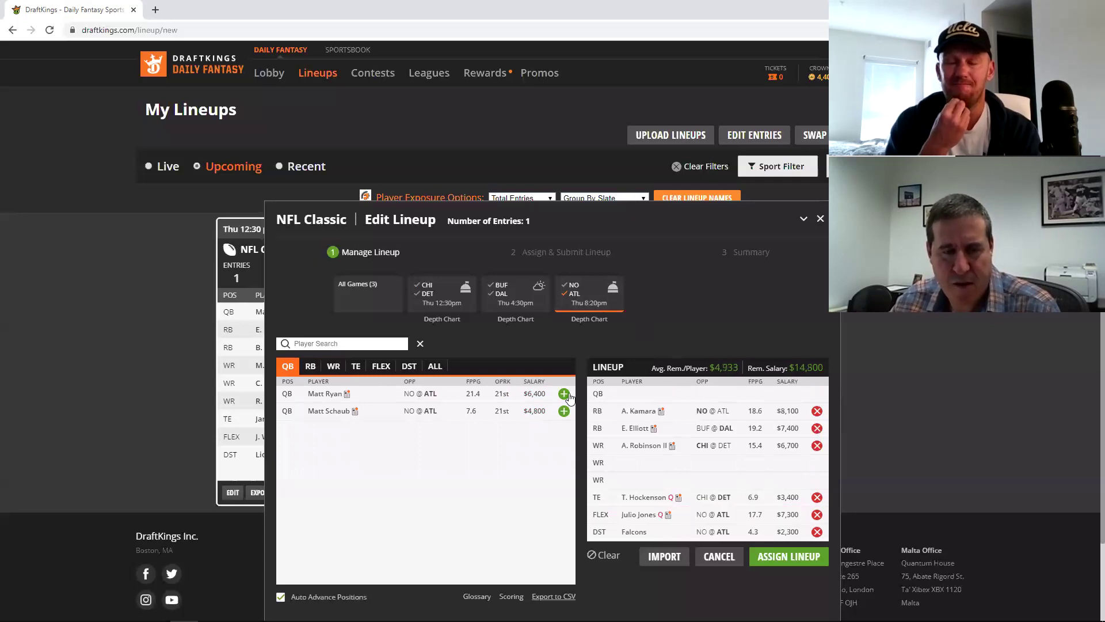
{"action": "left_click", "coordinate": [564, 395]}
Step: Move Julio Jones from the FLEX slot to the second WR slot and add C. Ridley in the third WR slot
{"action": "left_click", "coordinate": [817, 514]}
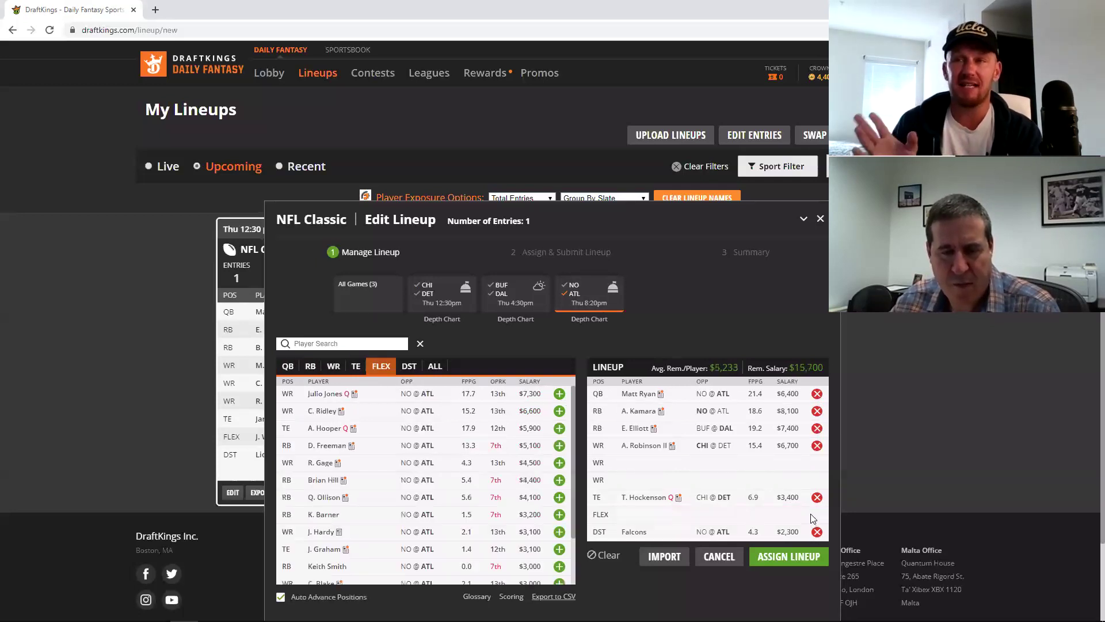
{"action": "left_click", "coordinate": [310, 367]}
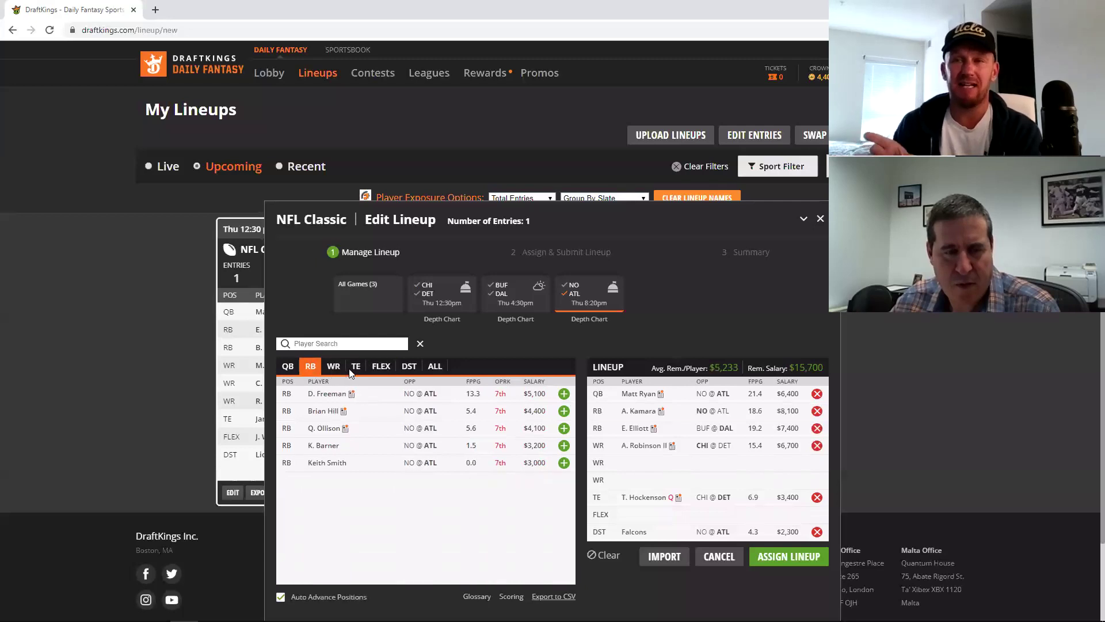
{"action": "left_click", "coordinate": [334, 366]}
{"action": "left_click", "coordinate": [564, 394]}
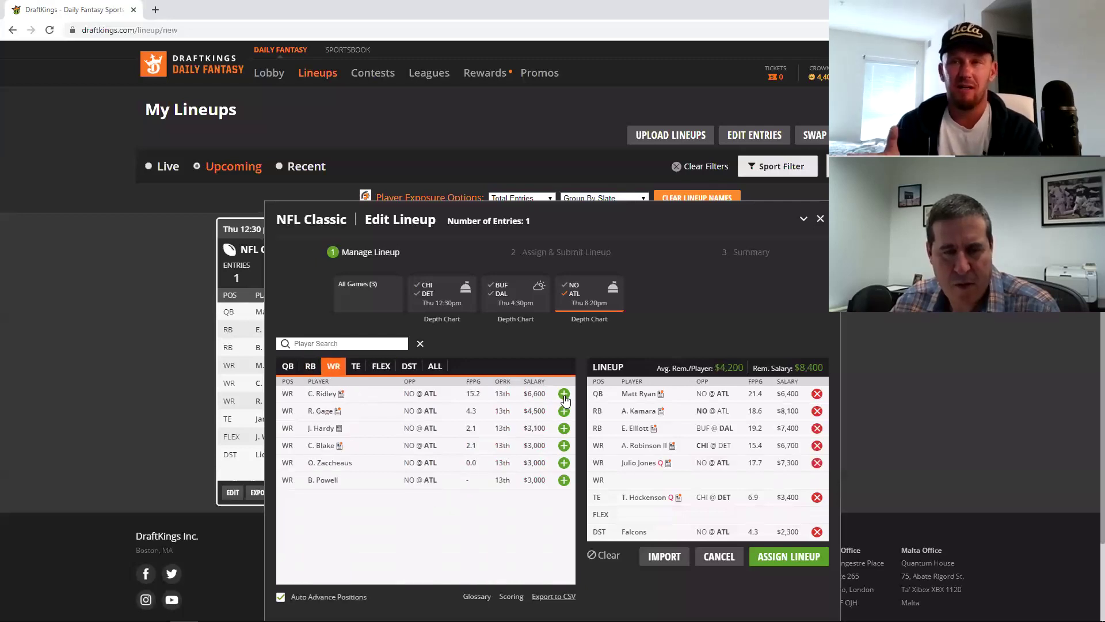
{"action": "left_click", "coordinate": [564, 395]}
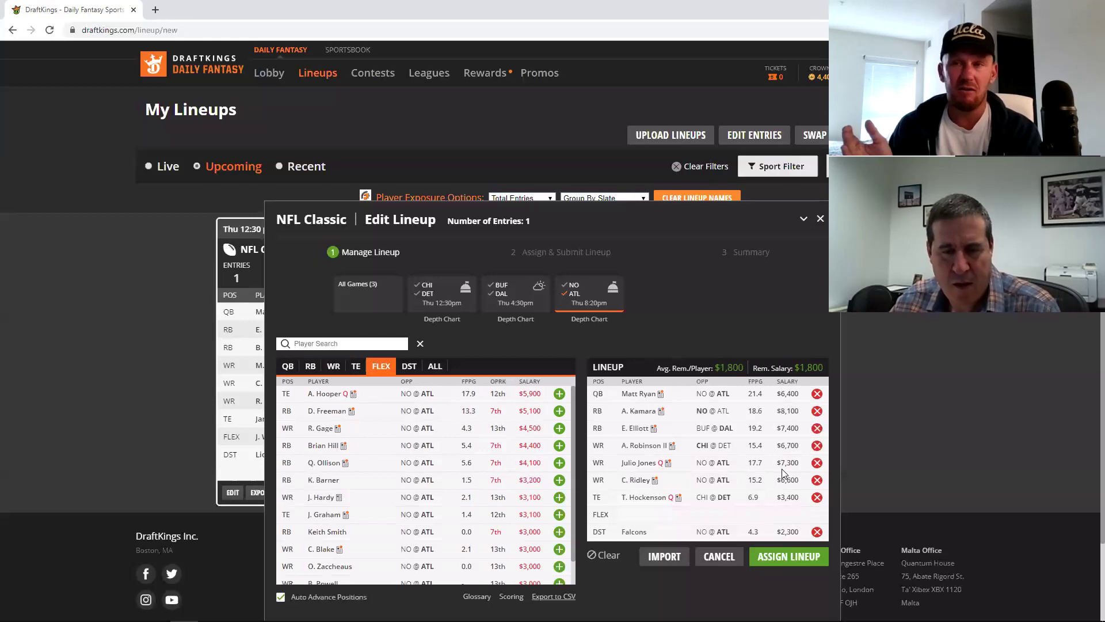
Step: Remove A. Robinson II and T. Hockenson from the lineup, and replace A. Kamara with Buffalo running back D. Singletary
{"action": "left_click", "coordinate": [817, 445]}
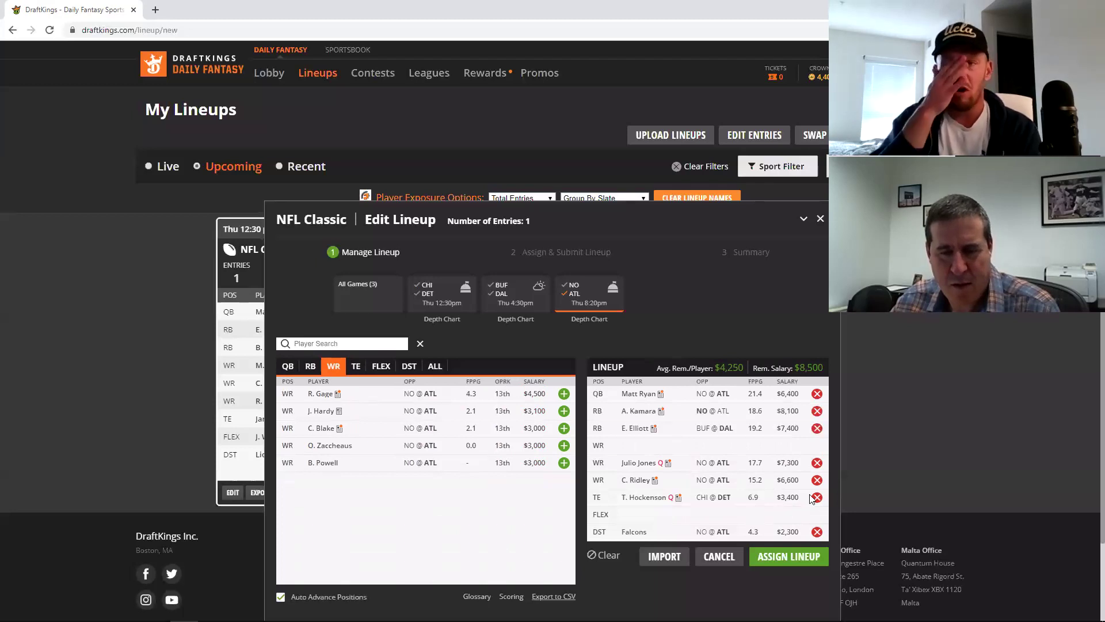
{"action": "left_click", "coordinate": [817, 497]}
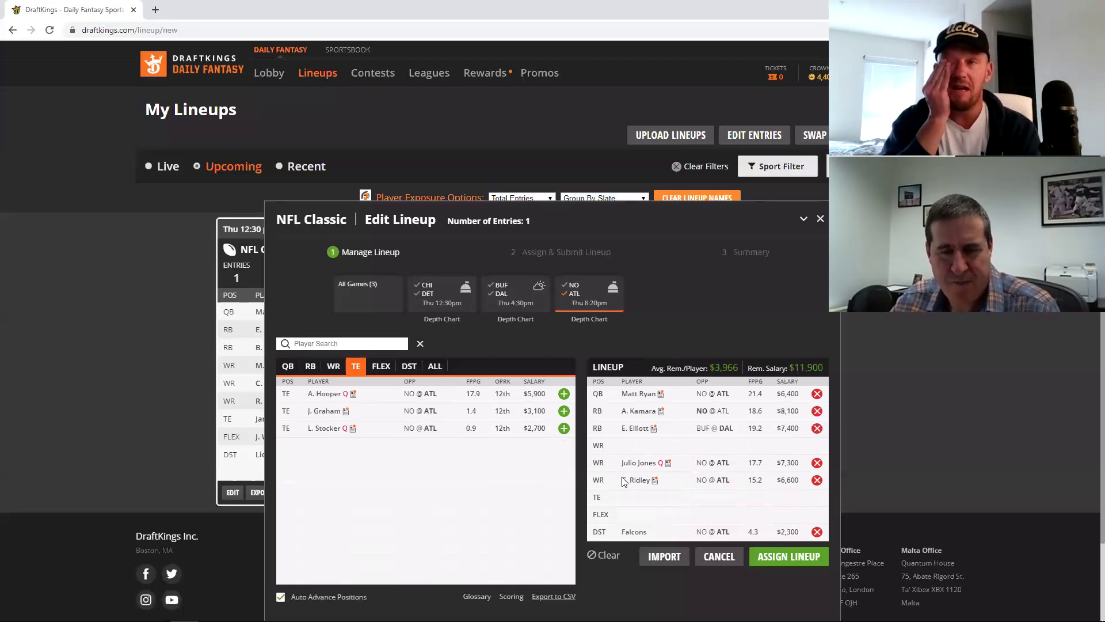
{"action": "left_click", "coordinate": [817, 411]}
{"action": "left_click", "coordinate": [500, 290]}
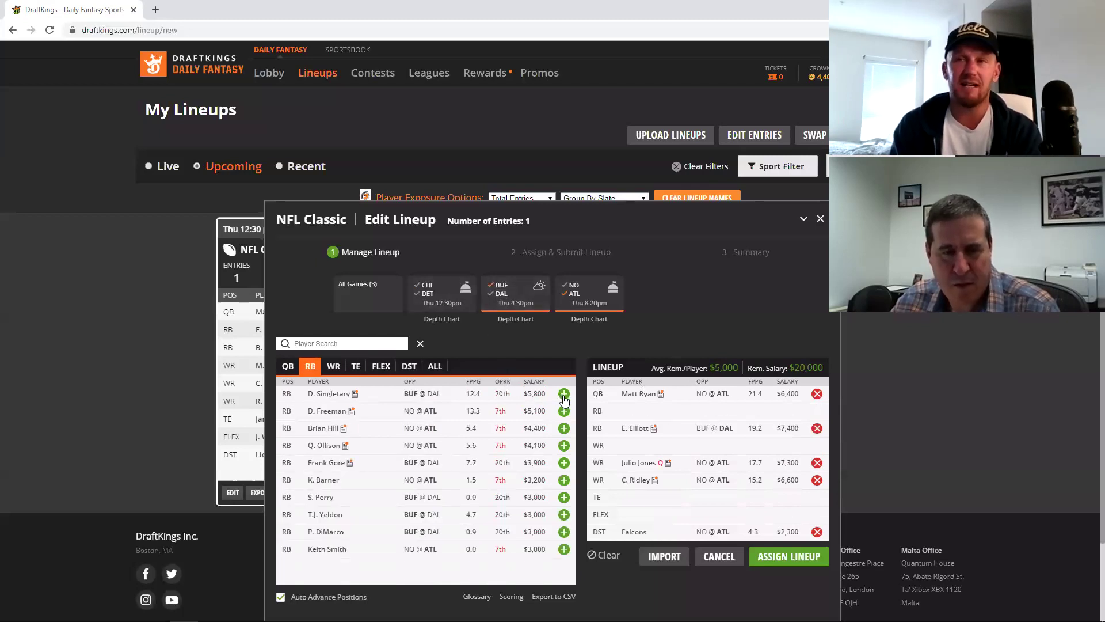
{"action": "left_click", "coordinate": [563, 395]}
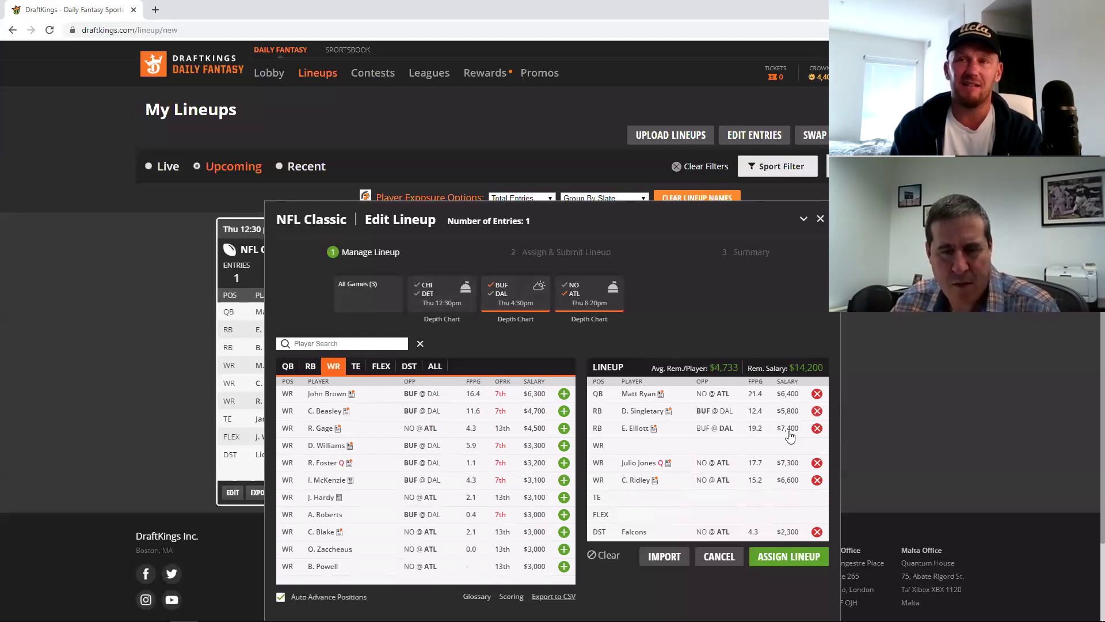
Step: Replace E. Elliott with Detroit running back B. Scarbrough and the Falcons defense with the Lions
{"action": "left_click", "coordinate": [515, 294]}
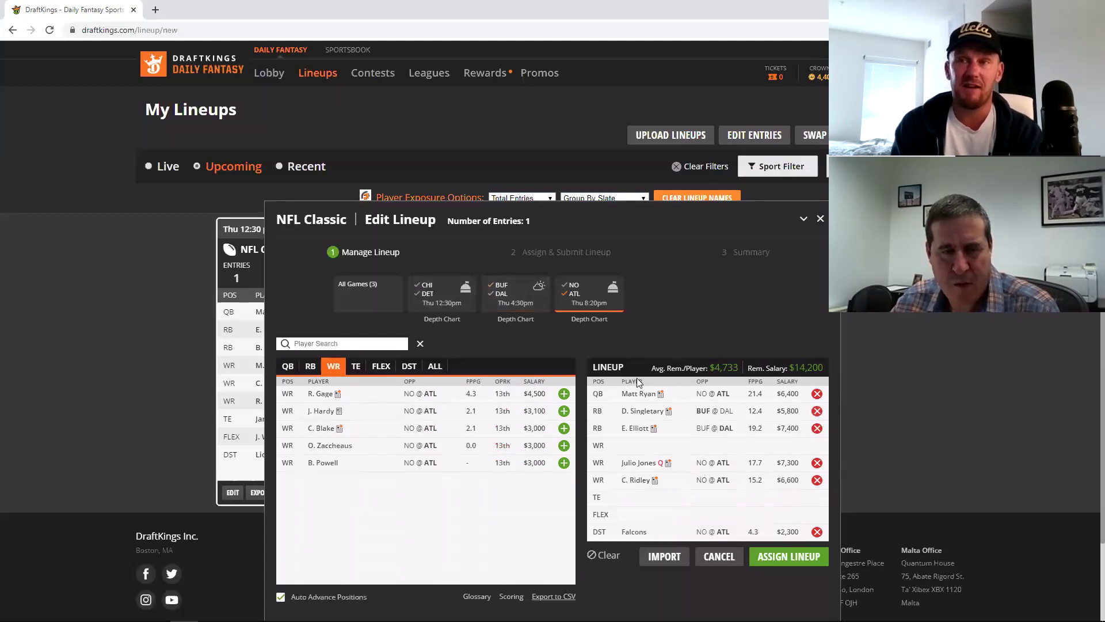
{"action": "left_click", "coordinate": [667, 448]}
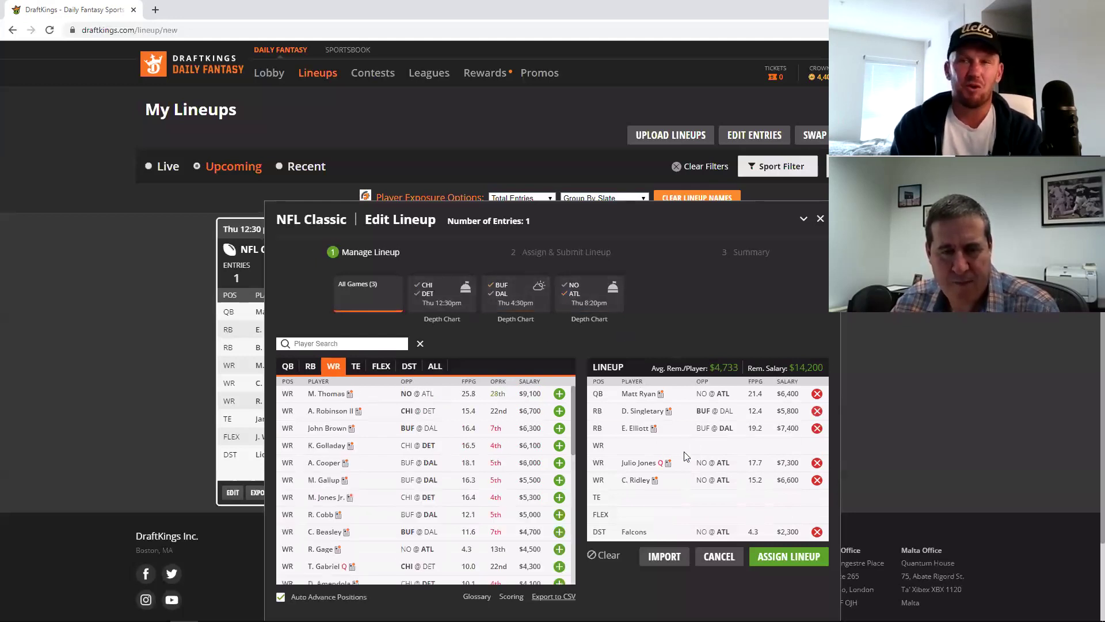
{"action": "left_click", "coordinate": [817, 429]}
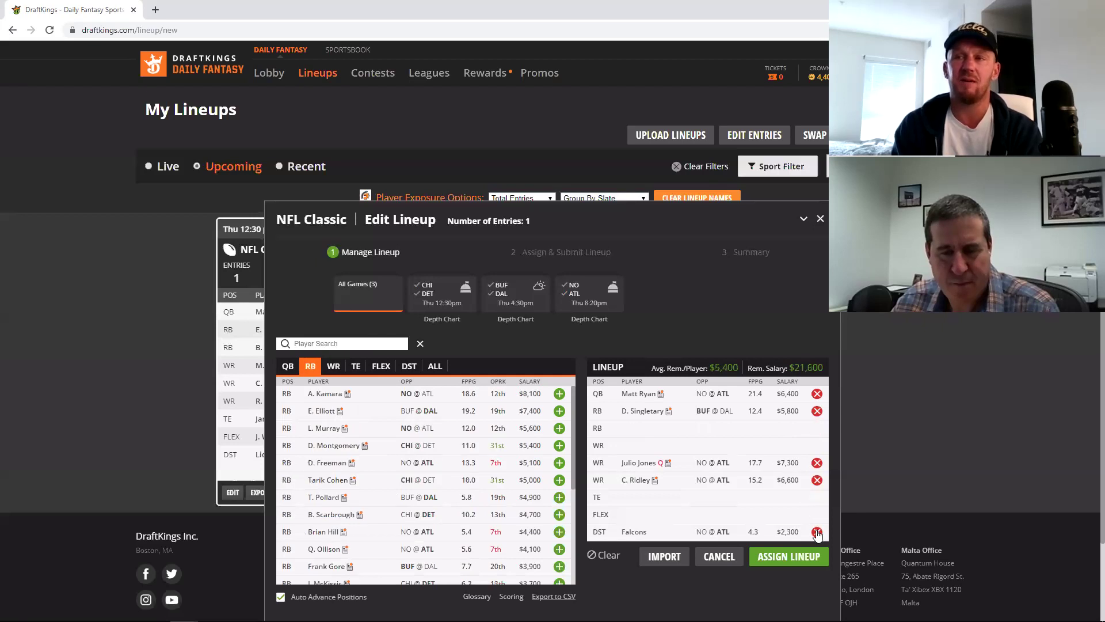
{"action": "left_click", "coordinate": [817, 532]}
{"action": "left_click", "coordinate": [428, 299]}
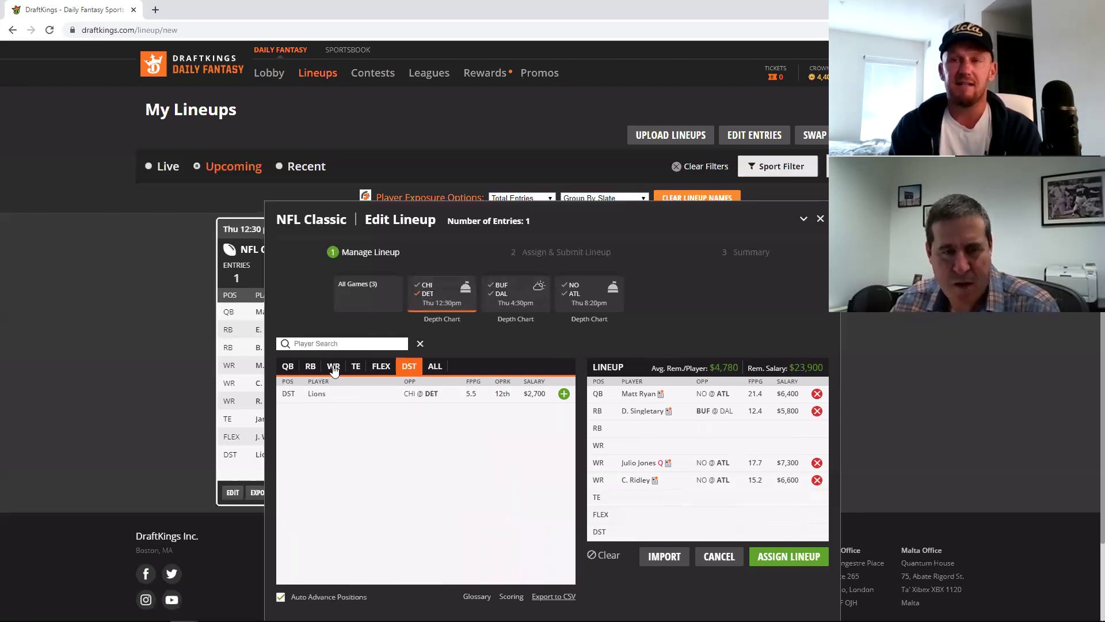
{"action": "left_click", "coordinate": [311, 367]}
{"action": "left_click", "coordinate": [564, 394]}
{"action": "left_click", "coordinate": [410, 366]}
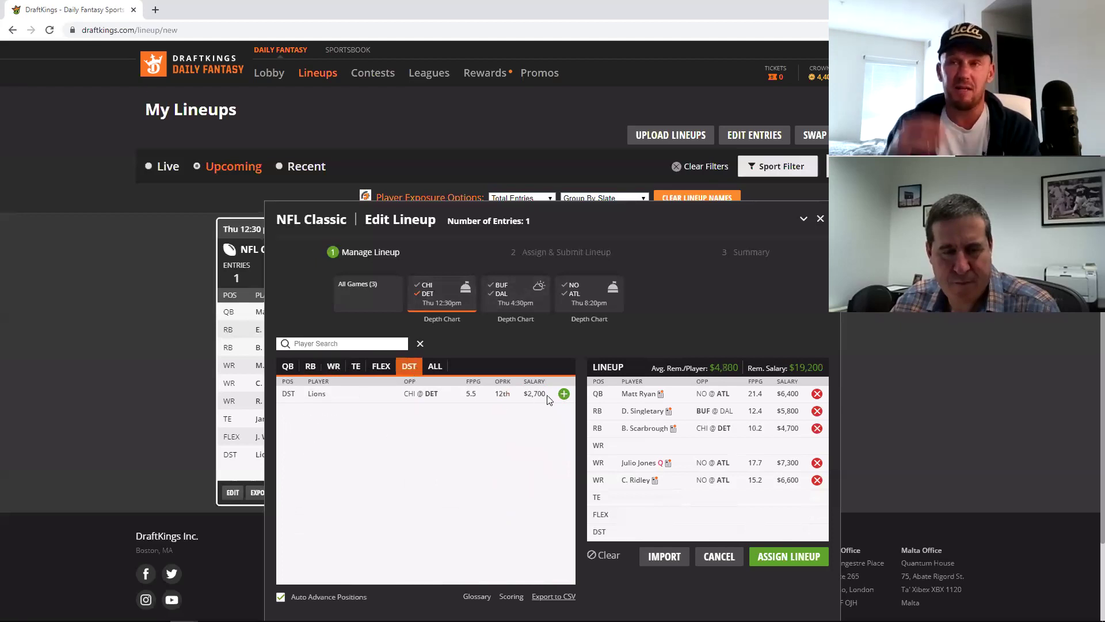
{"action": "left_click", "coordinate": [564, 394]}
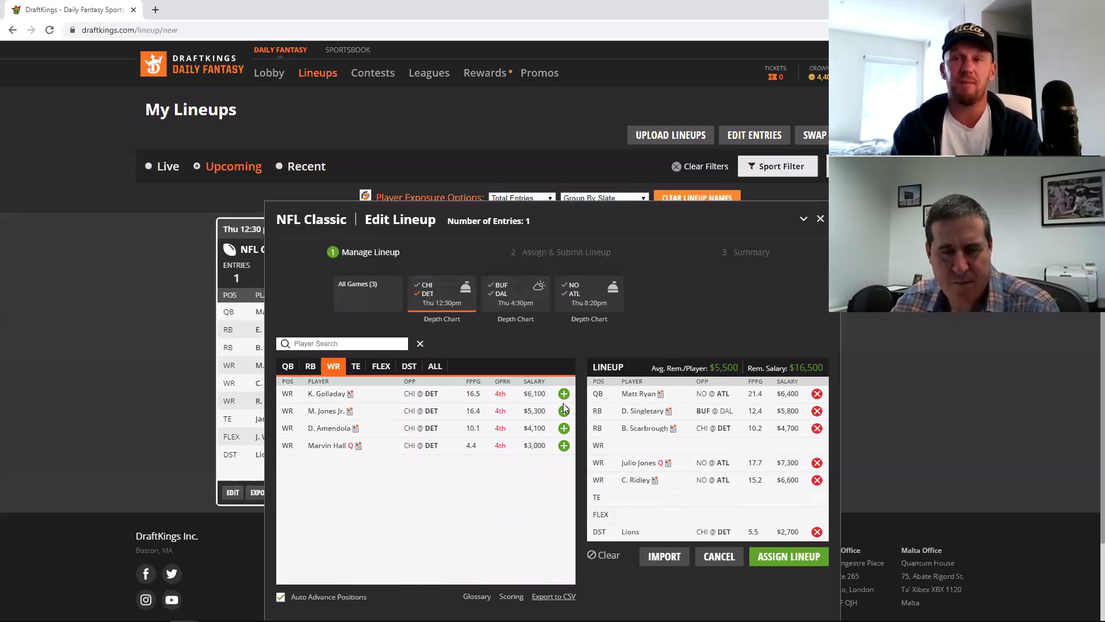
Step: Fill the open first WR slot with New Orleans receiver M. Thomas
{"action": "left_click", "coordinate": [413, 300]}
{"action": "left_click", "coordinate": [589, 294]}
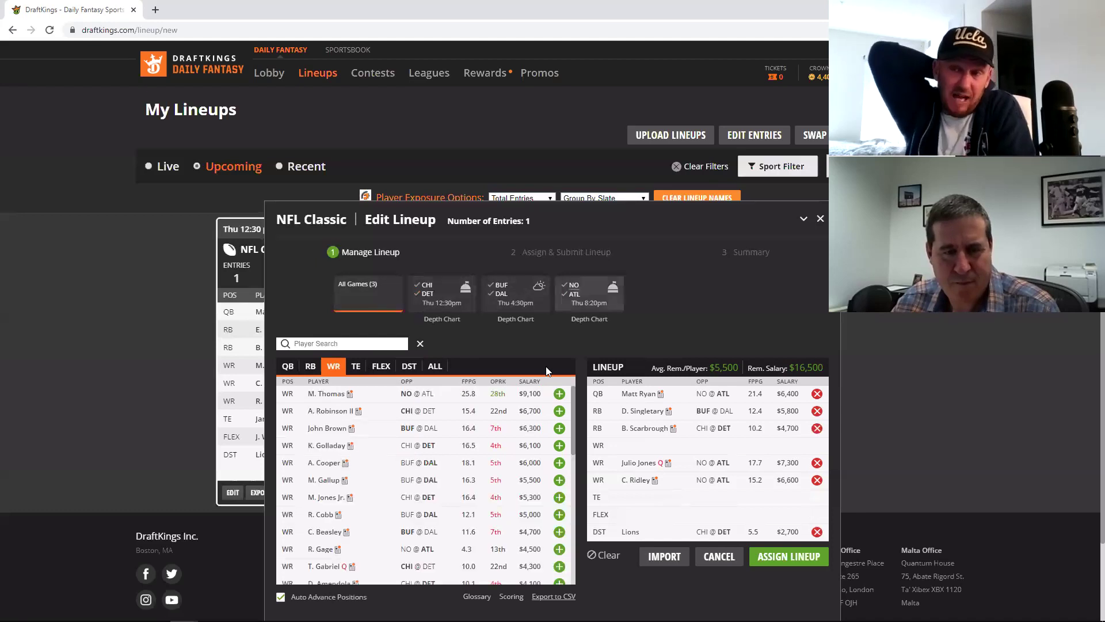
{"action": "left_click", "coordinate": [563, 394]}
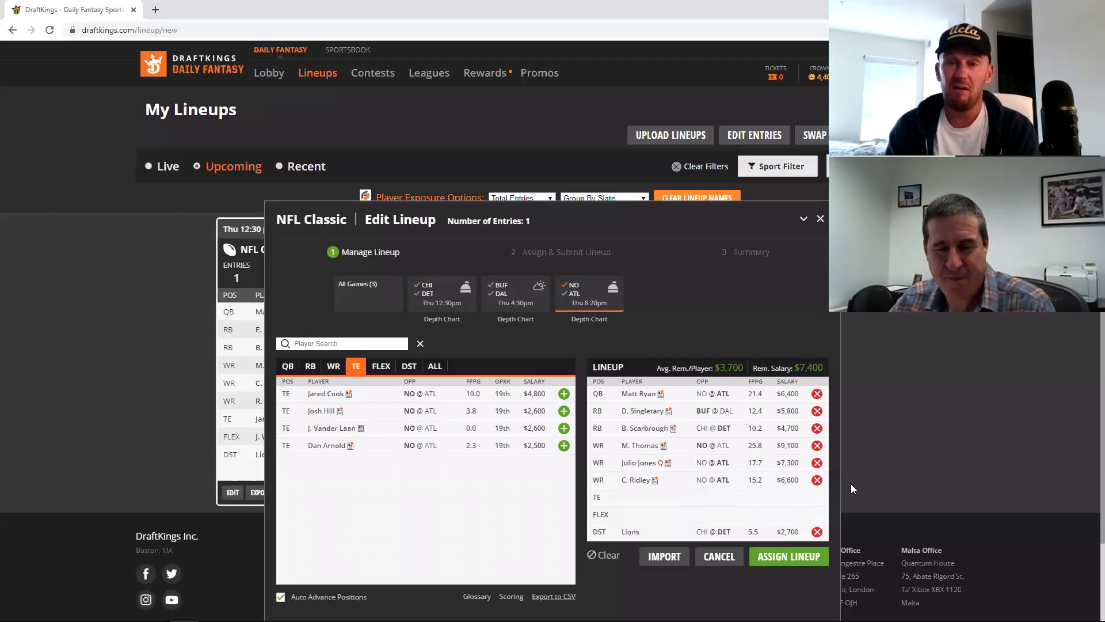
Step: Compare the available tight ends across all games and in the Buffalo–Dallas game
{"action": "left_click", "coordinate": [575, 289]}
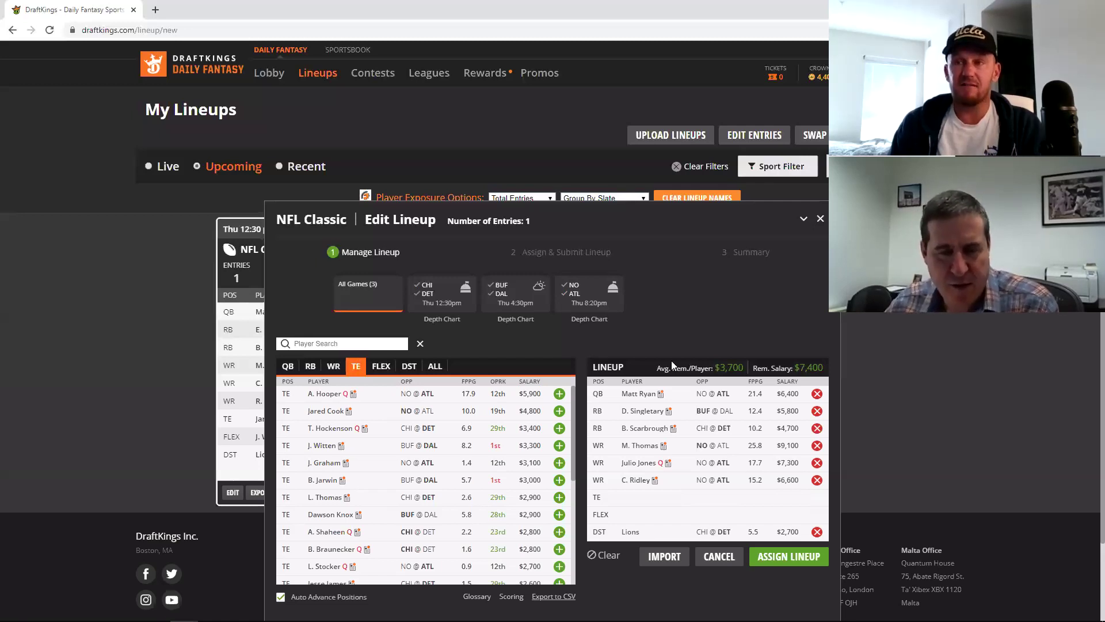
{"action": "left_click", "coordinate": [503, 301]}
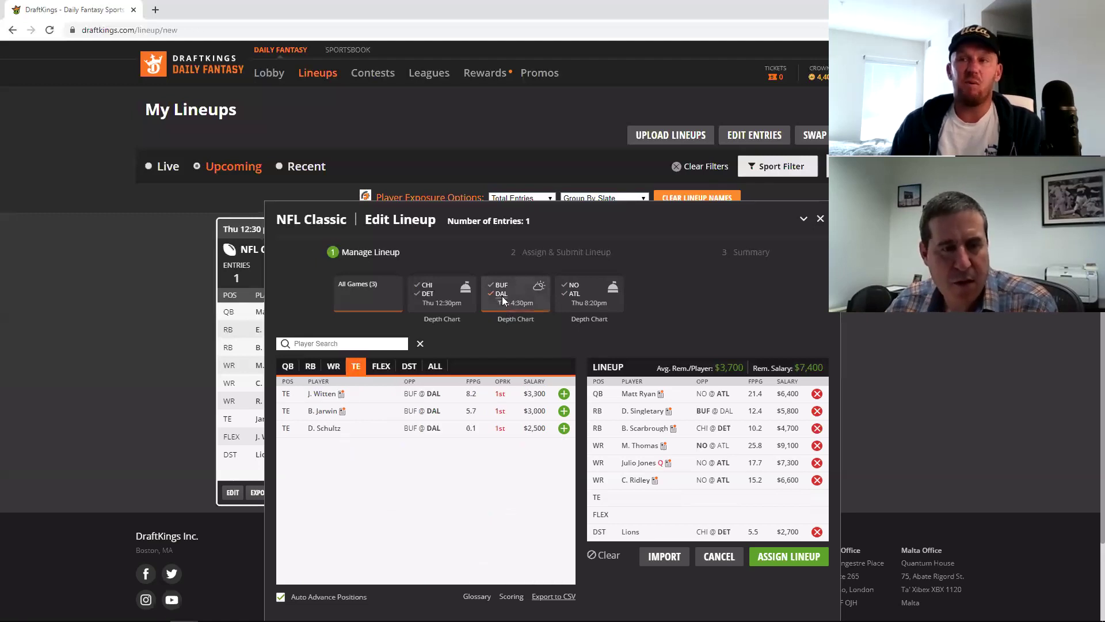
{"action": "left_click", "coordinate": [501, 301]}
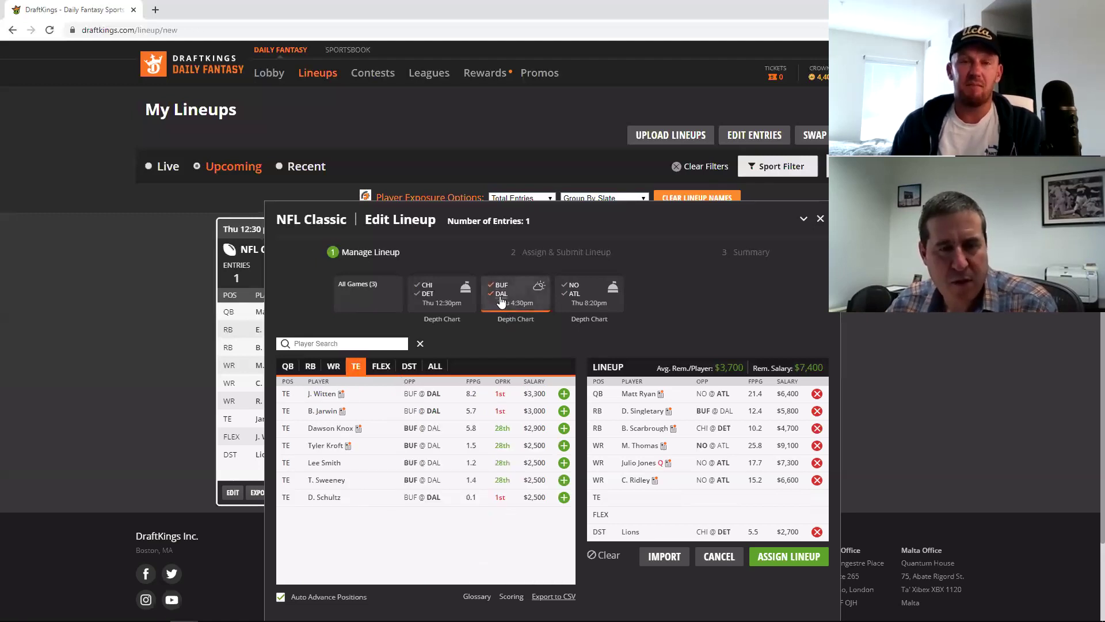
{"action": "left_click", "coordinate": [506, 292]}
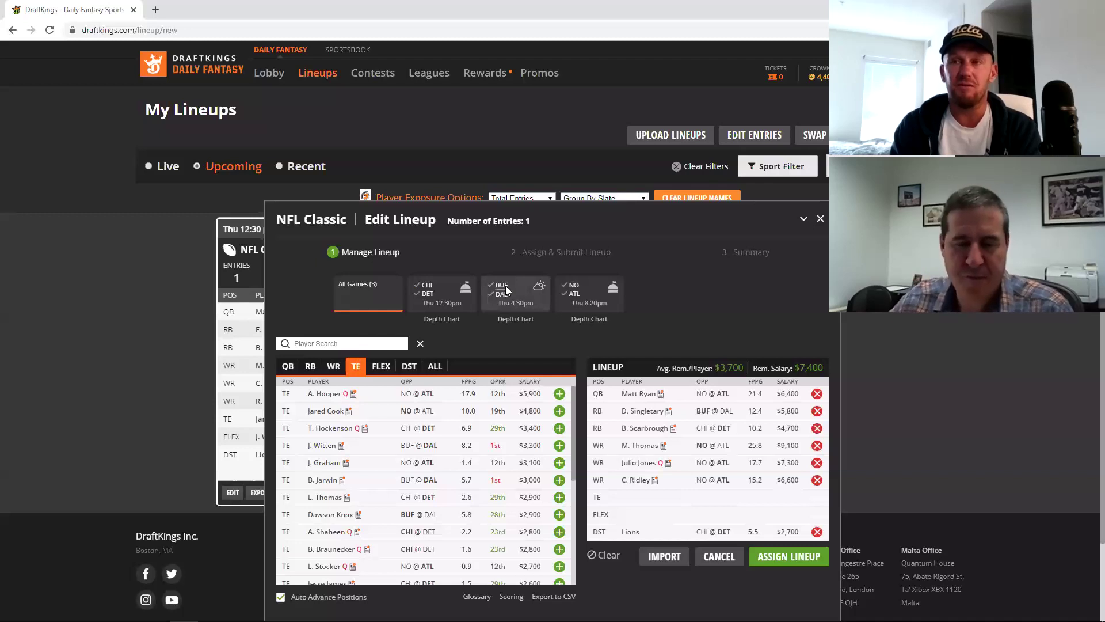
Step: Clear the whole lineup and start a Buffalo stack with Josh Allen at QB and John Brown in the first WR slot
{"action": "left_click", "coordinate": [609, 555]}
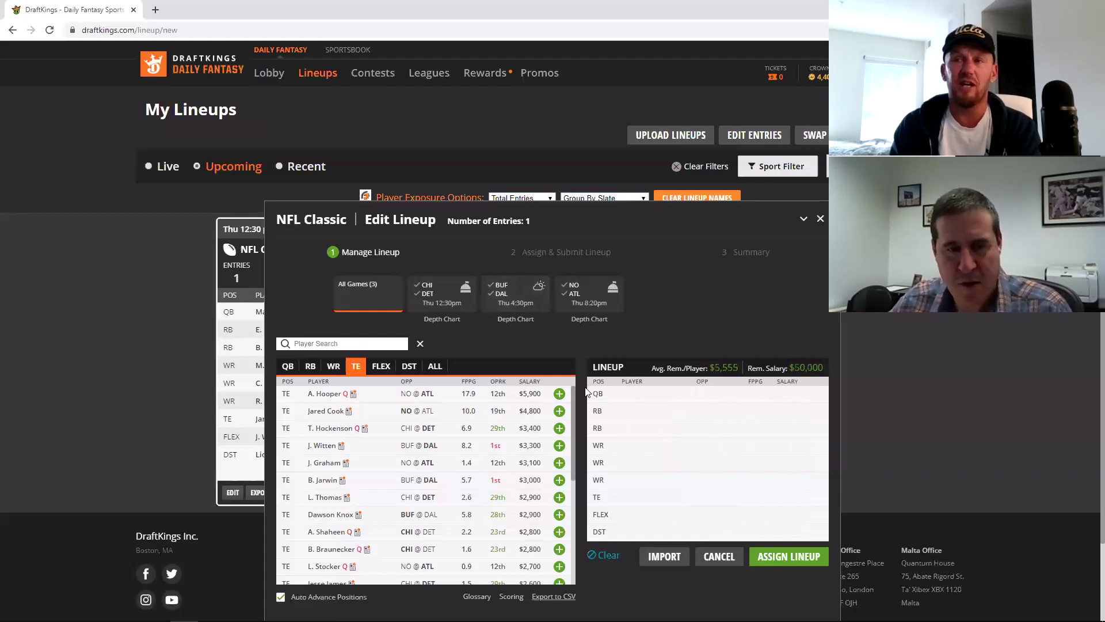
{"action": "left_click", "coordinate": [503, 290]}
{"action": "left_click", "coordinate": [294, 368]}
{"action": "left_click", "coordinate": [334, 368]}
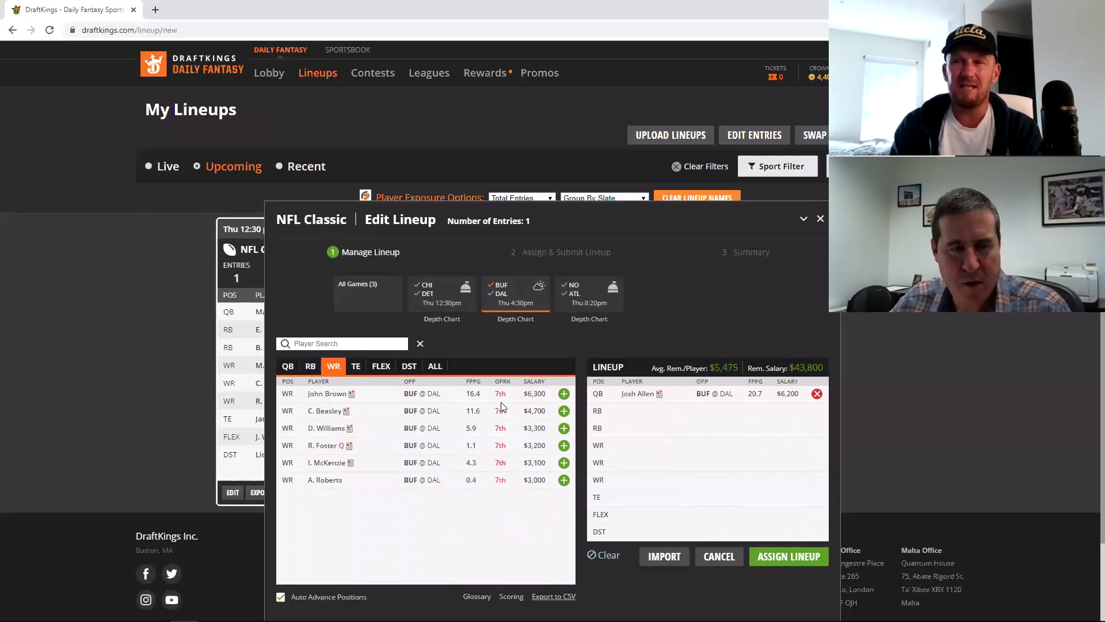
{"action": "left_click", "coordinate": [563, 396]}
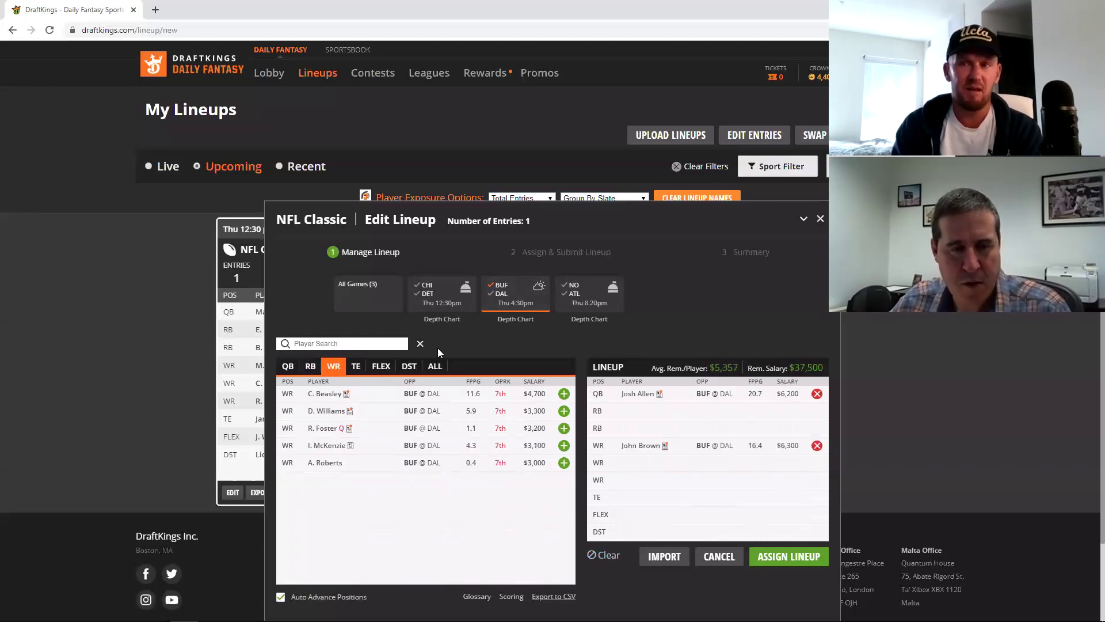
Step: Add Dallas receiver A. Cooper in the second WR slot
{"action": "left_click", "coordinate": [498, 294]}
{"action": "left_click", "coordinate": [499, 285]}
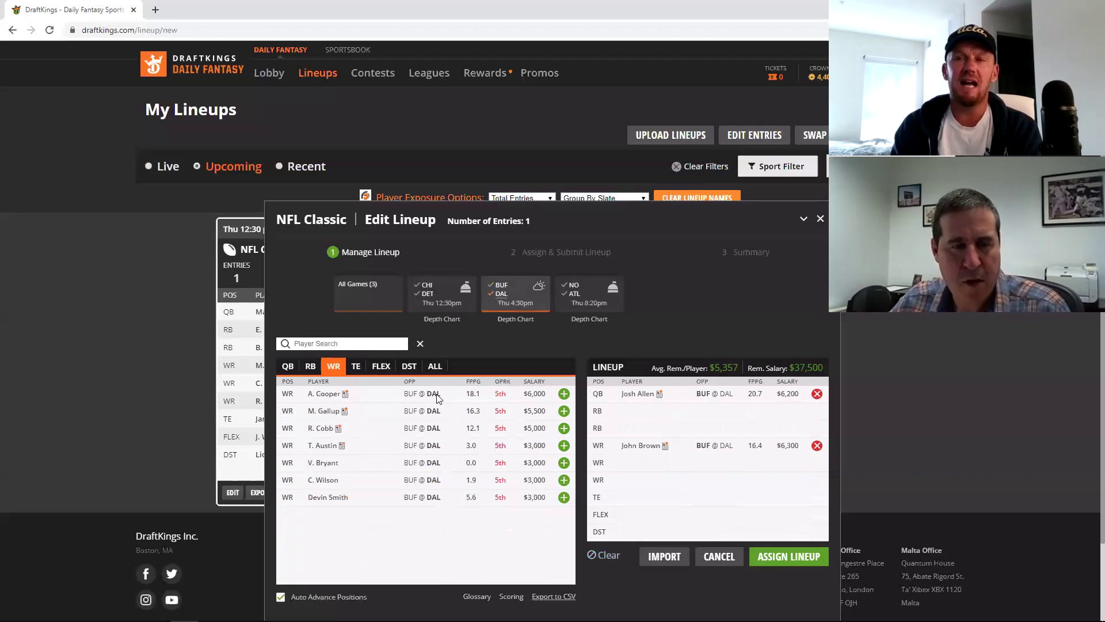
{"action": "left_click", "coordinate": [565, 393]}
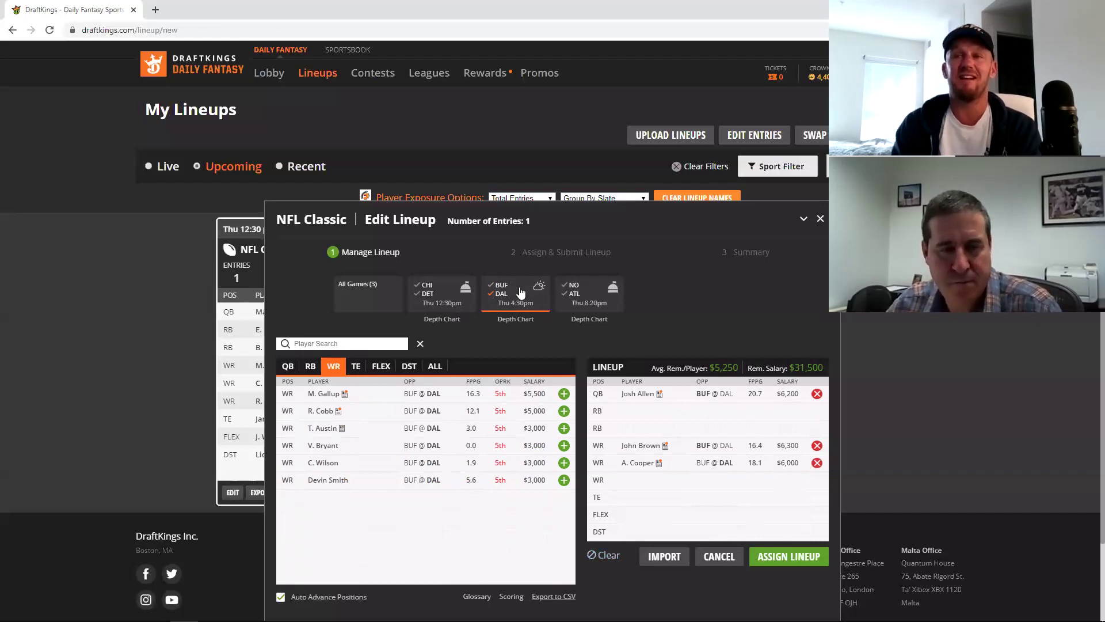
Step: Fill the first RB slot with New Orleans running back A. Kamara
{"action": "left_click", "coordinate": [568, 295]}
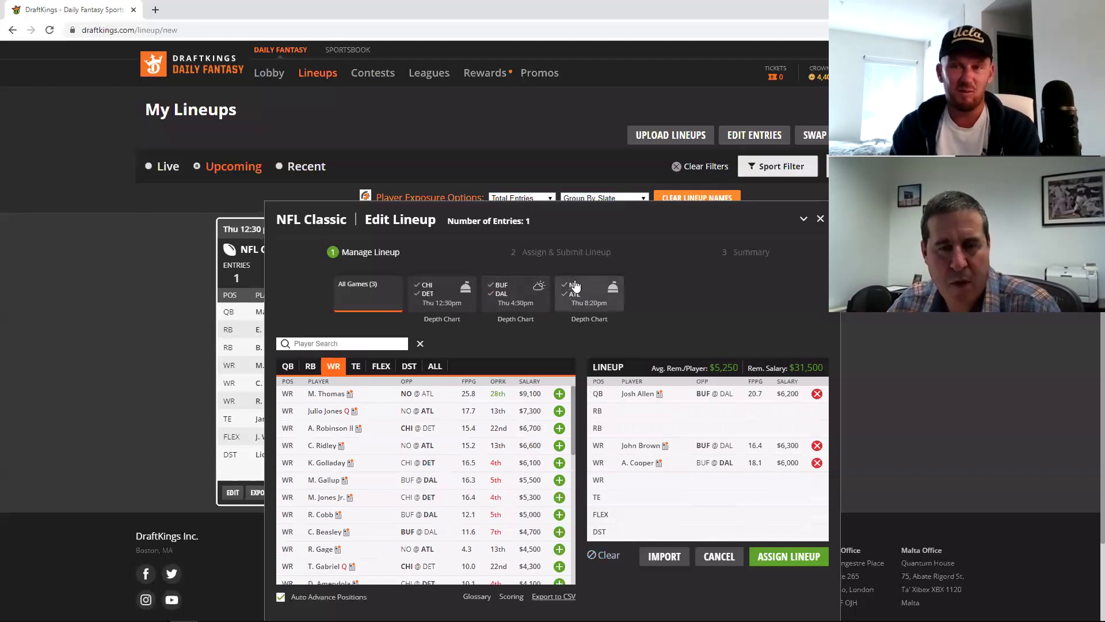
{"action": "left_click", "coordinate": [576, 294]}
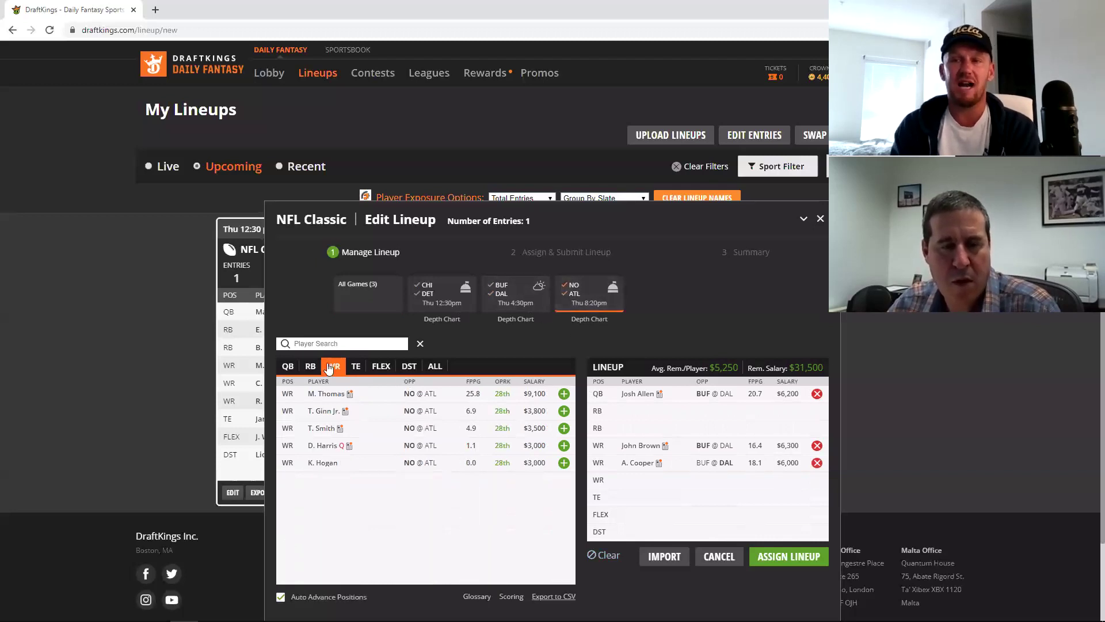
{"action": "left_click", "coordinate": [311, 368]}
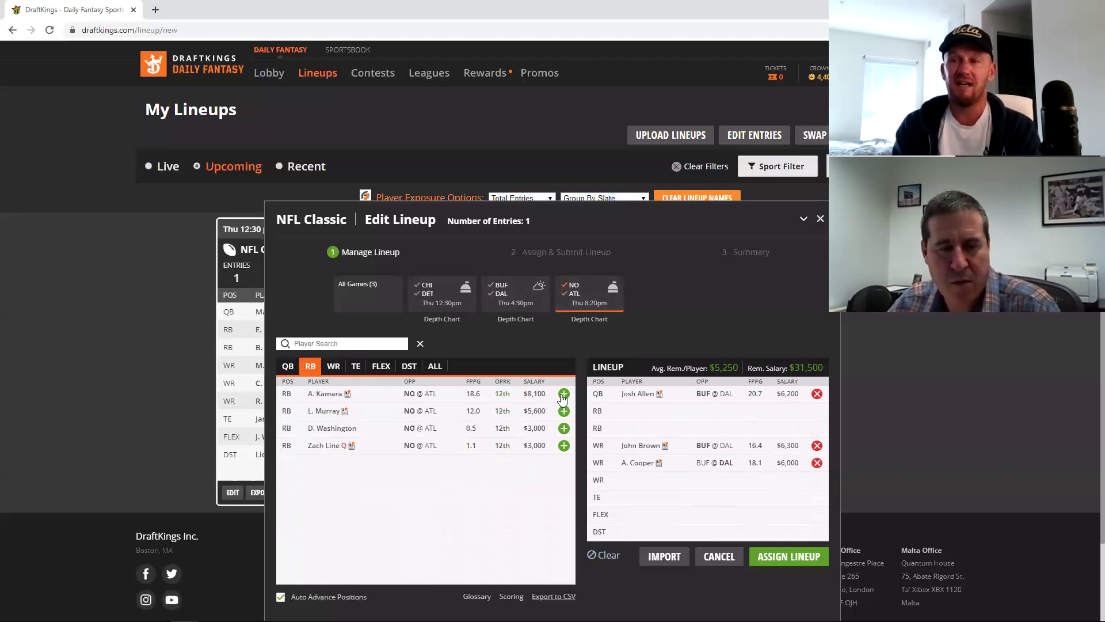
{"action": "left_click", "coordinate": [564, 393]}
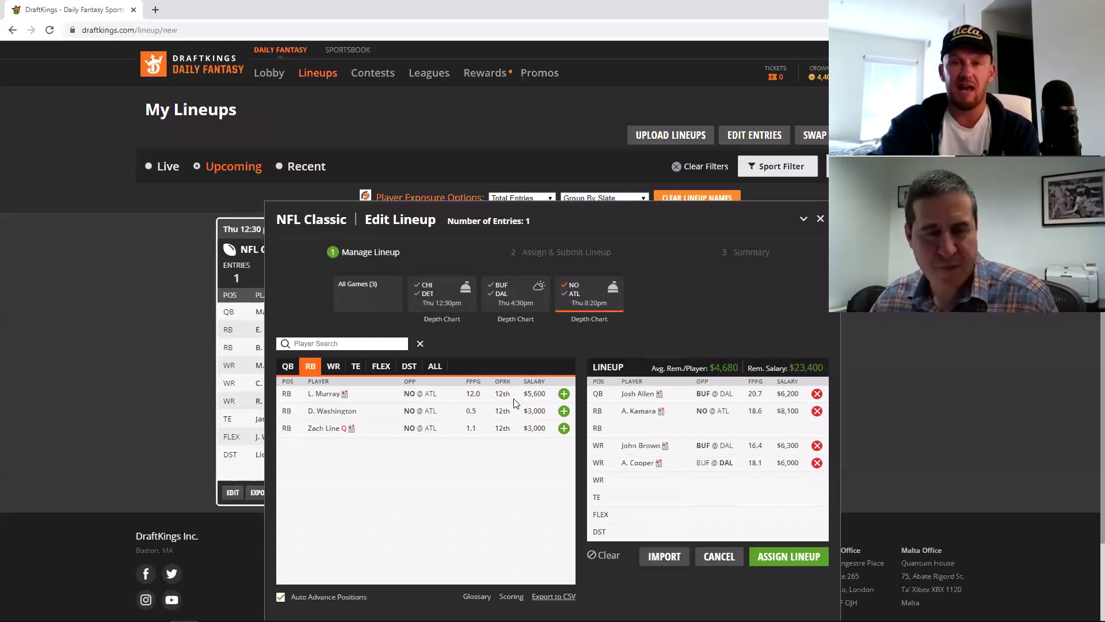
Step: Fill the third WR slot with Chicago receiver A. Robinson II
{"action": "left_click", "coordinate": [441, 290]}
{"action": "left_click", "coordinate": [333, 368]}
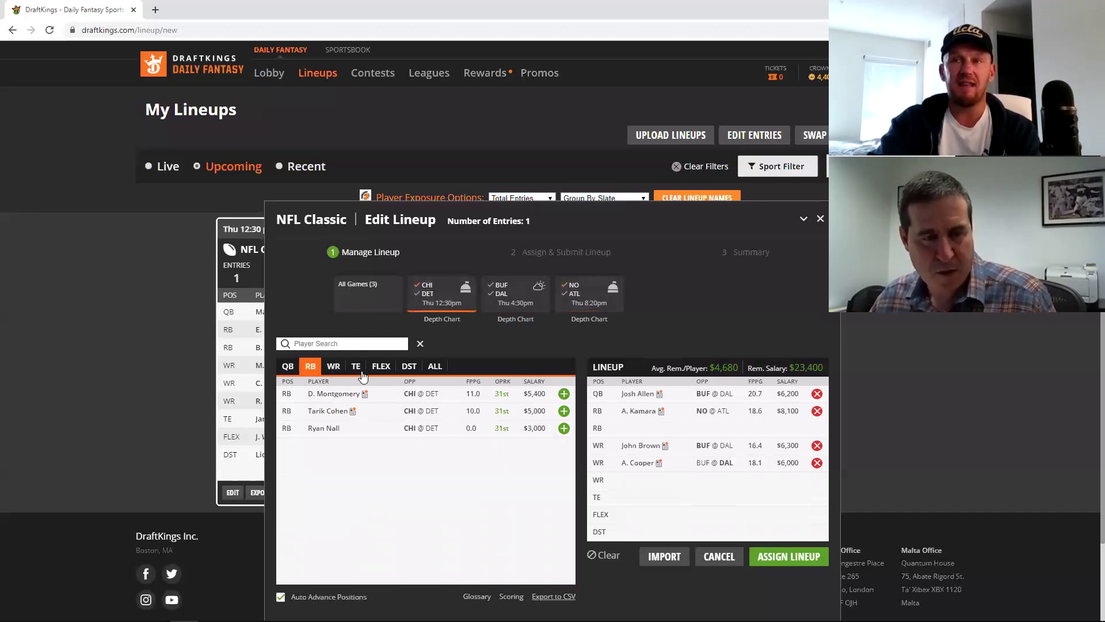
{"action": "left_click", "coordinate": [564, 394]}
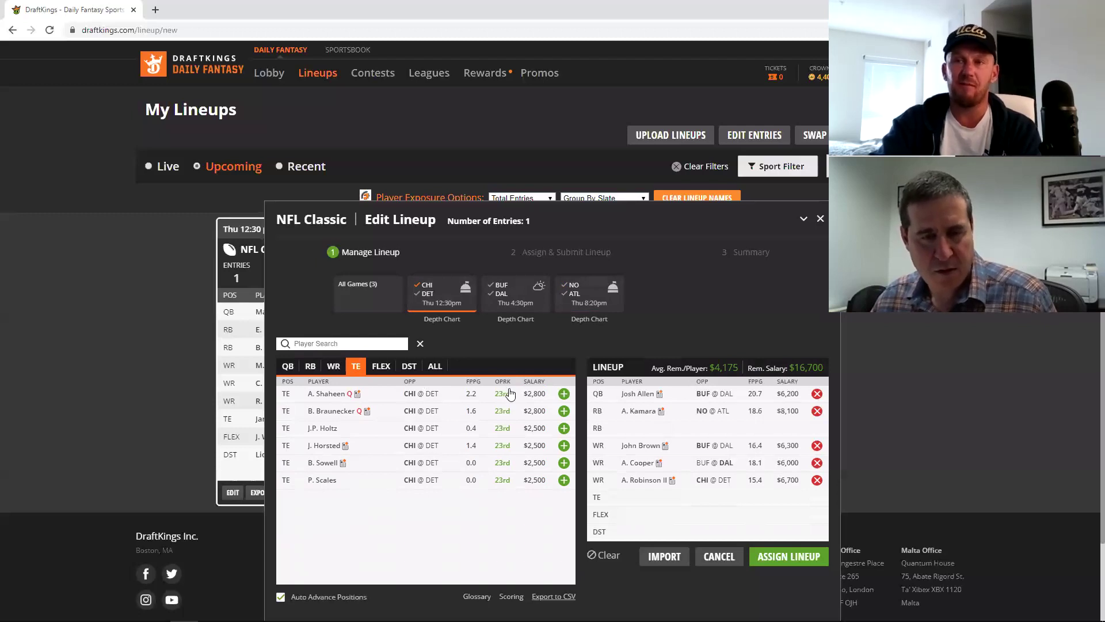
Step: Put Detroit receiver M. Jones Jr. in the FLEX slot
{"action": "left_click", "coordinate": [433, 297]}
{"action": "left_click", "coordinate": [433, 298]}
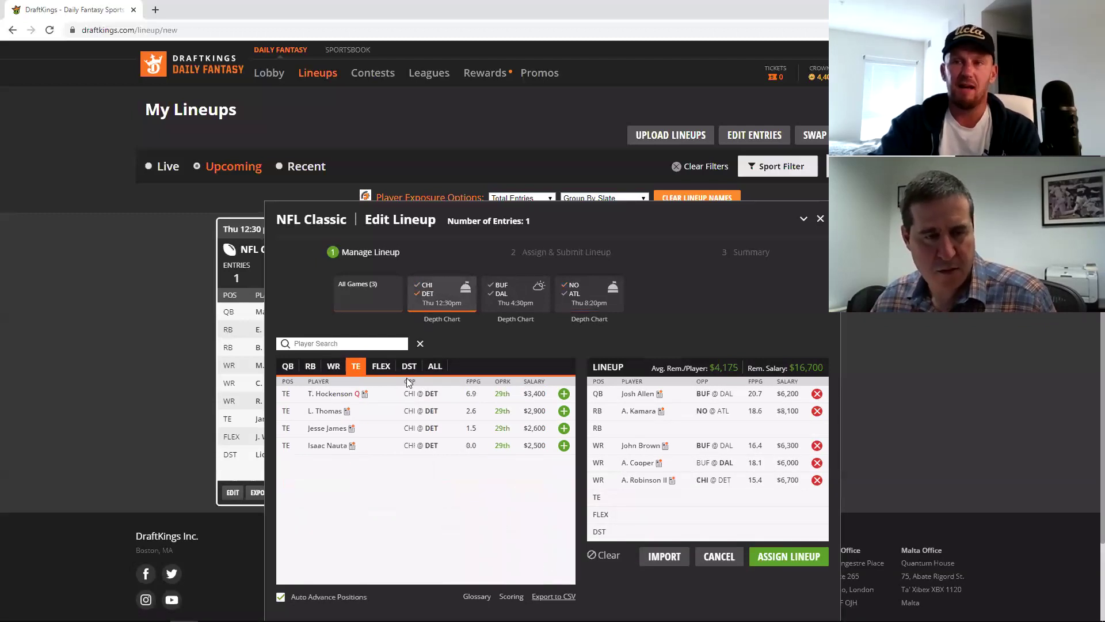
{"action": "left_click", "coordinate": [335, 366]}
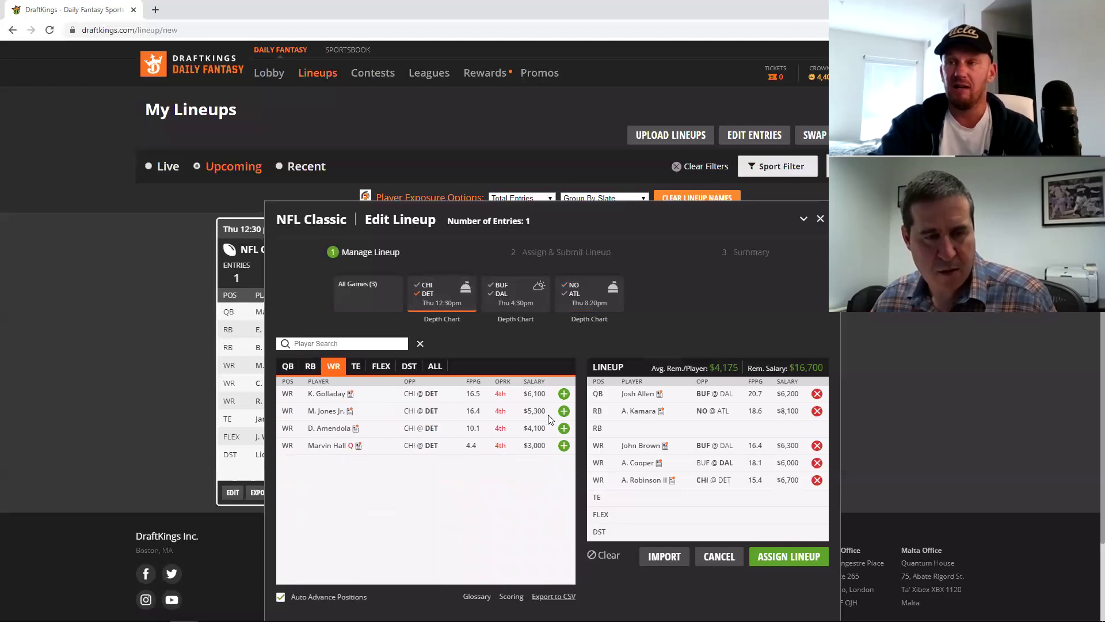
{"action": "left_click", "coordinate": [563, 411]}
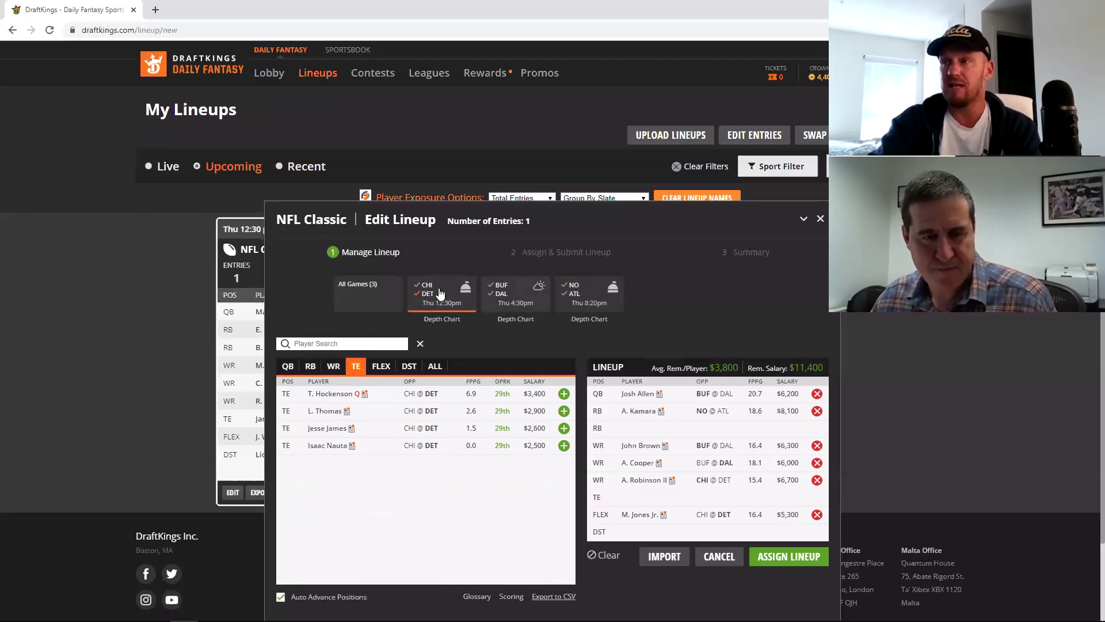
Step: Fill the second RB slot with Detroit running back B. Scarbrough, chosen from the running backs of all games
{"action": "left_click", "coordinate": [426, 300]}
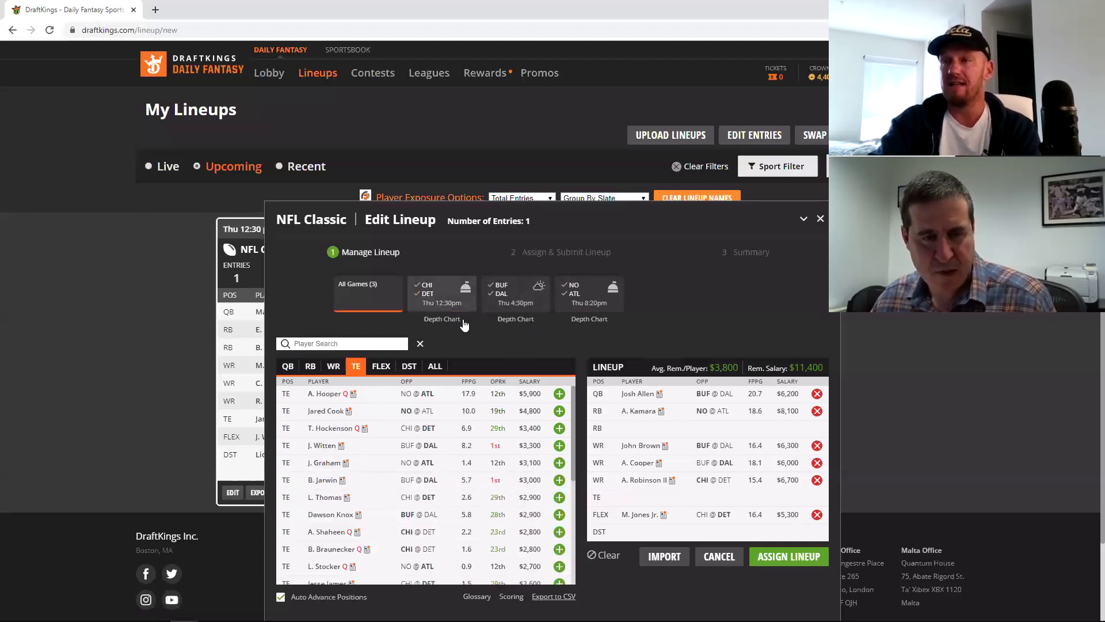
{"action": "left_click", "coordinate": [310, 369]}
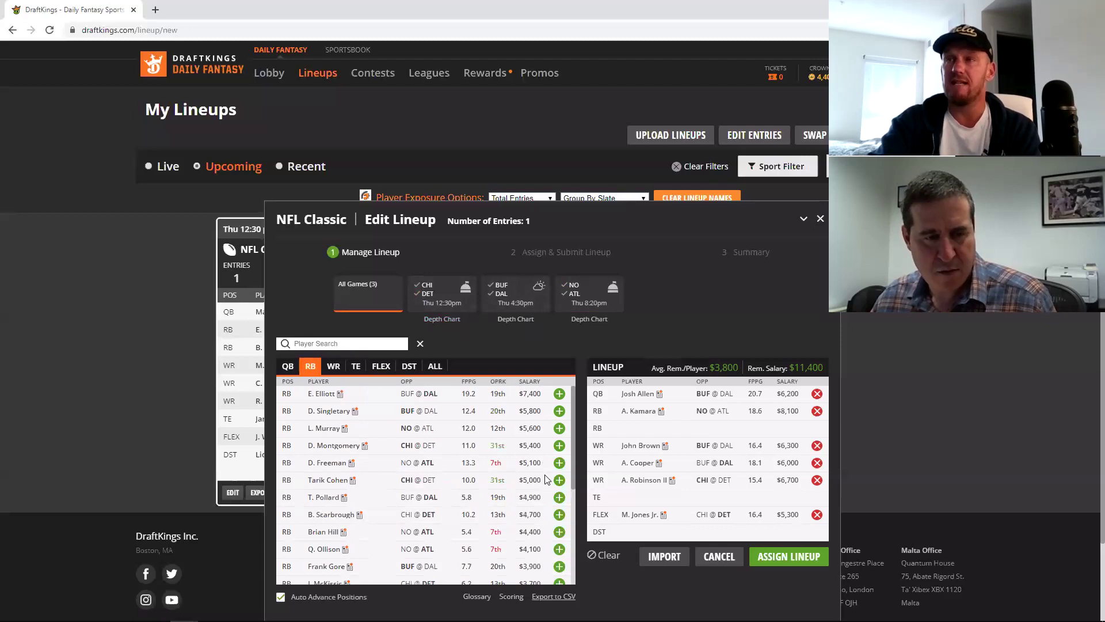
{"action": "left_click", "coordinate": [559, 514]}
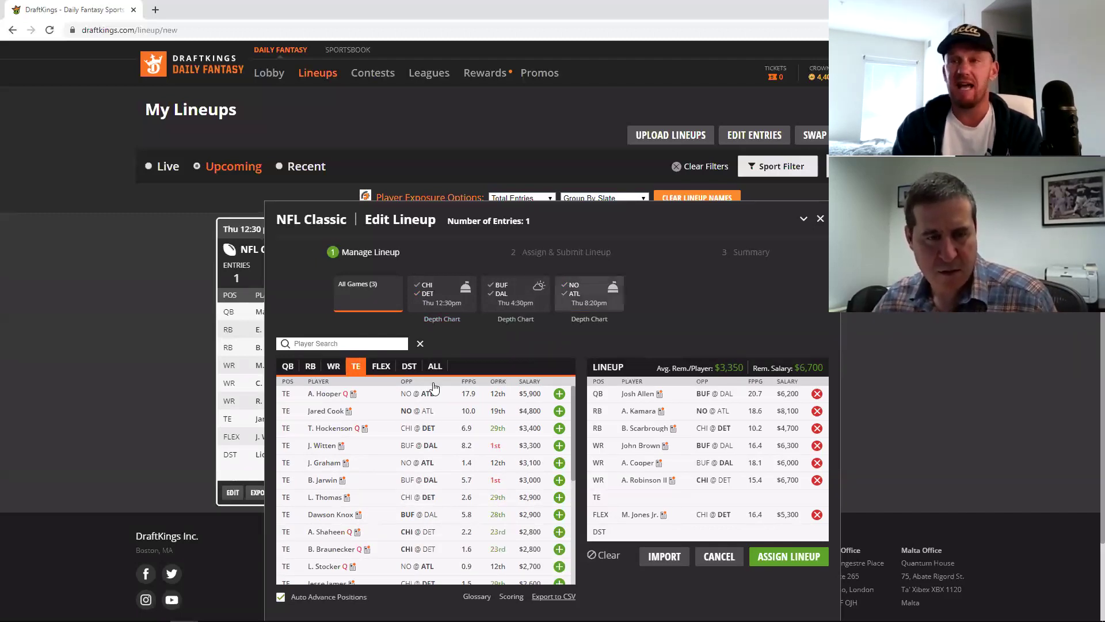
Step: Fill the TE slot with New Orleans tight end Jared Cook
{"action": "left_click", "coordinate": [576, 288]}
{"action": "left_click", "coordinate": [564, 394]}
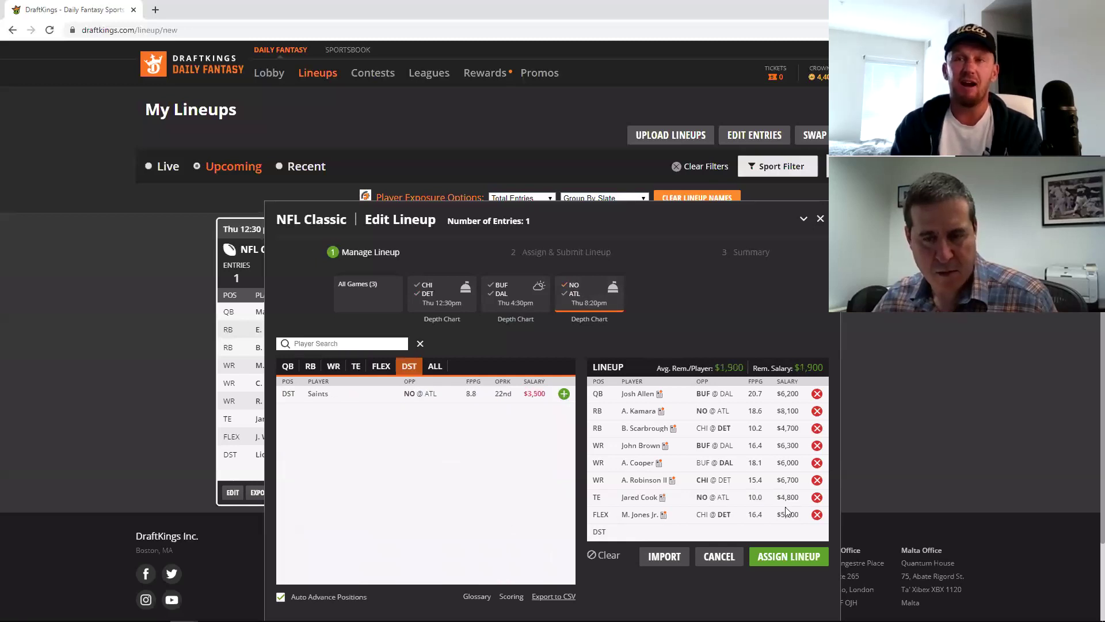
Step: Empty the FLEX slot and compare the Detroit and Dallas players eligible for it, including the Dallas tight ends
{"action": "left_click", "coordinate": [577, 287]}
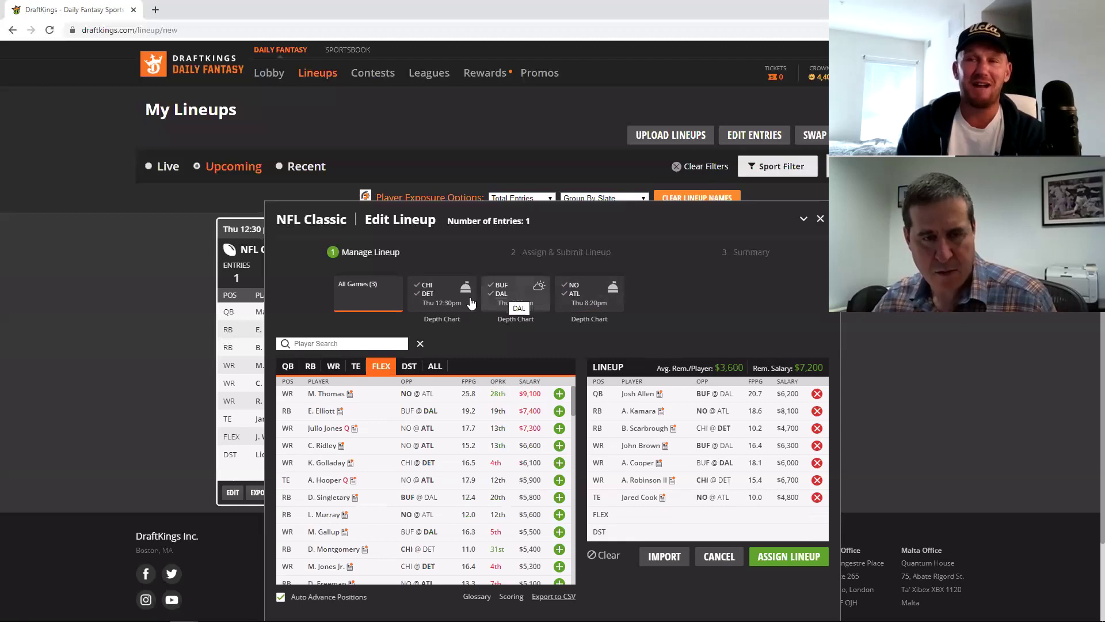
{"action": "left_click", "coordinate": [426, 301]}
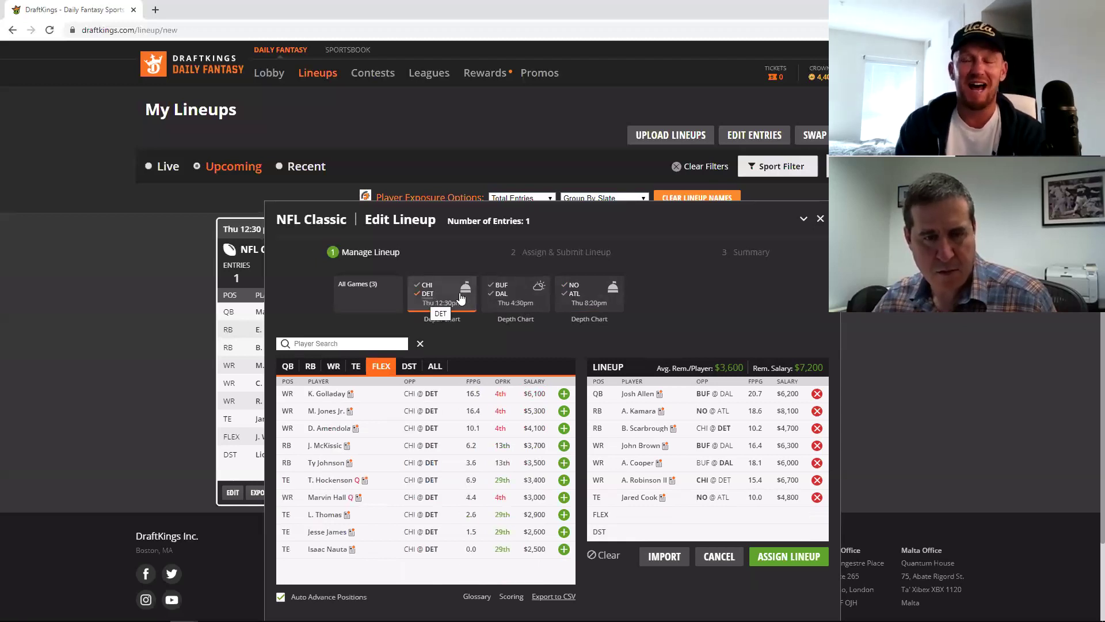
{"action": "left_click", "coordinate": [501, 296]}
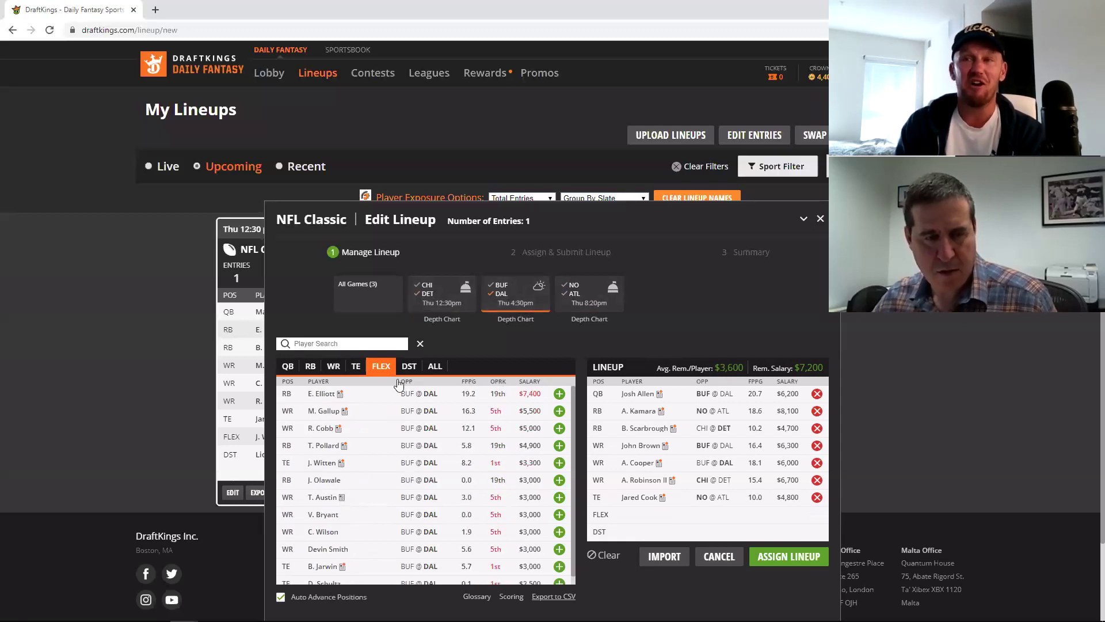
{"action": "left_click", "coordinate": [356, 367]}
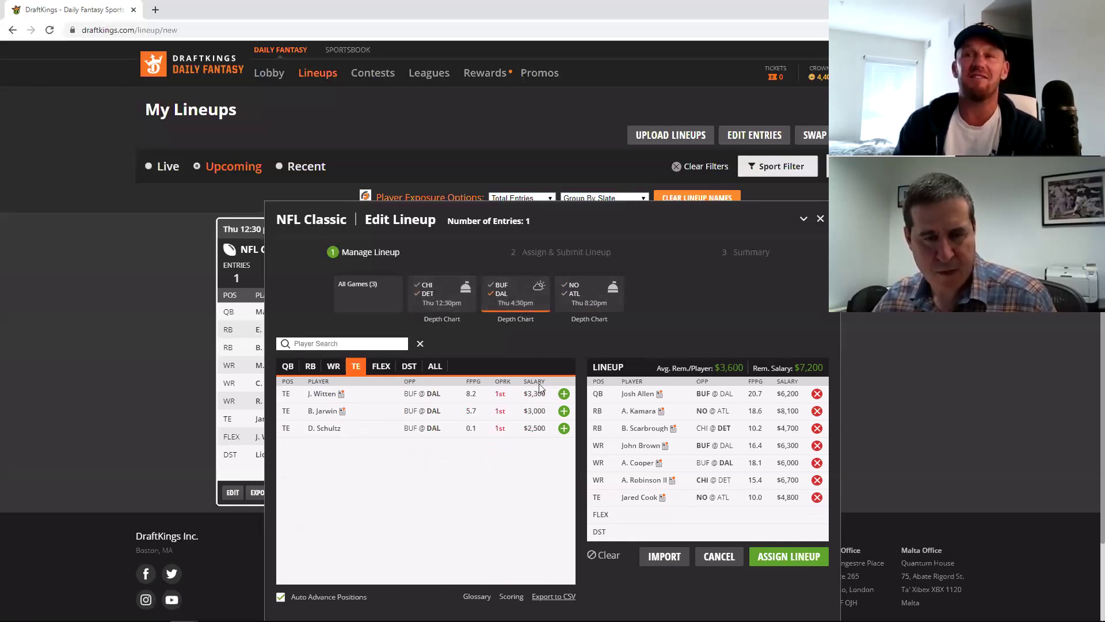
Step: Check the latest news on Atlanta tight end Austin Hooper and fill the FLEX slot with Atlanta tight end J. Graham
{"action": "left_click", "coordinate": [574, 296]}
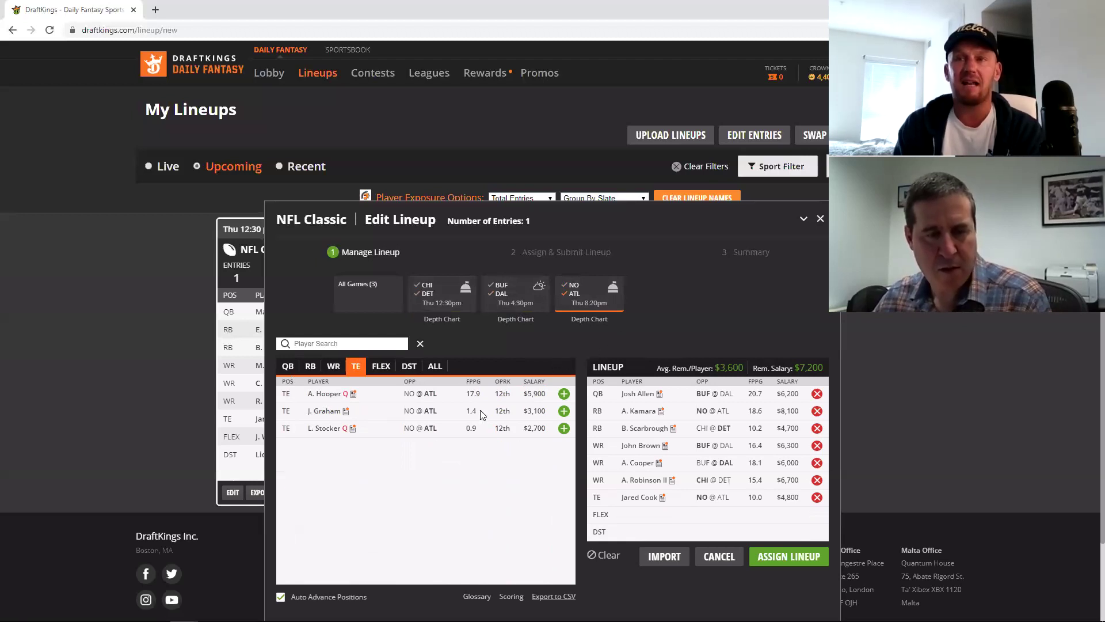
{"action": "left_click", "coordinate": [326, 393]}
{"action": "mouse_move", "coordinate": [456, 453]}
{"action": "left_mouse_down"}
{"action": "mouse_move", "coordinate": [463, 469]}
{"action": "mouse_move", "coordinate": [465, 444]}
{"action": "mouse_move", "coordinate": [403, 442]}
{"action": "mouse_move", "coordinate": [456, 453]}
{"action": "left_mouse_up"}
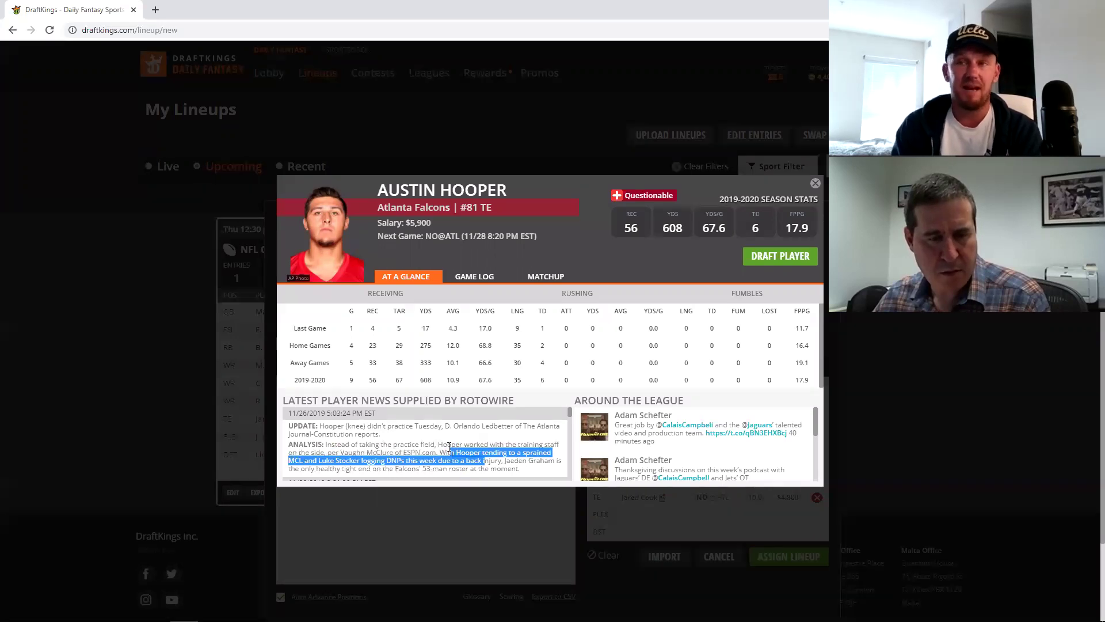
{"action": "left_click", "coordinate": [450, 447]}
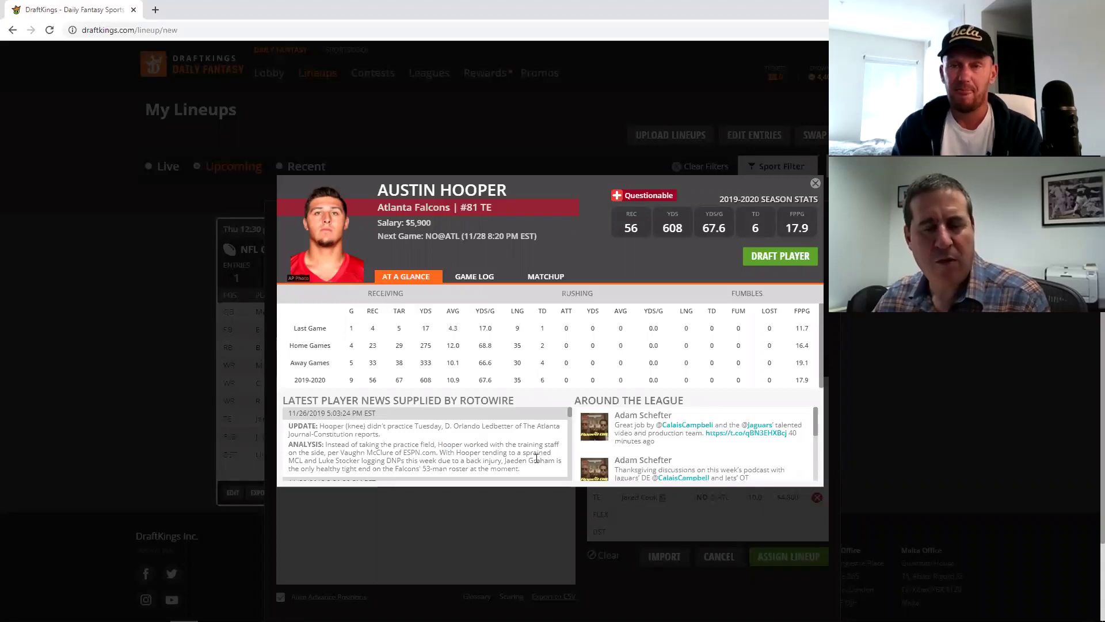
{"action": "left_click", "coordinate": [816, 184]}
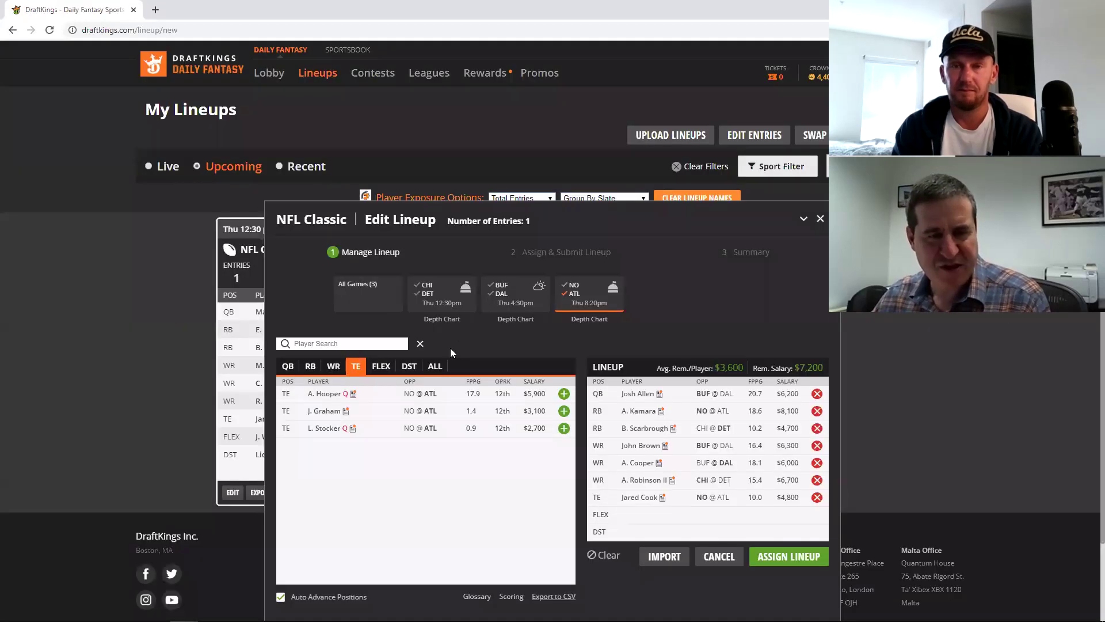
{"action": "left_click", "coordinate": [564, 411]}
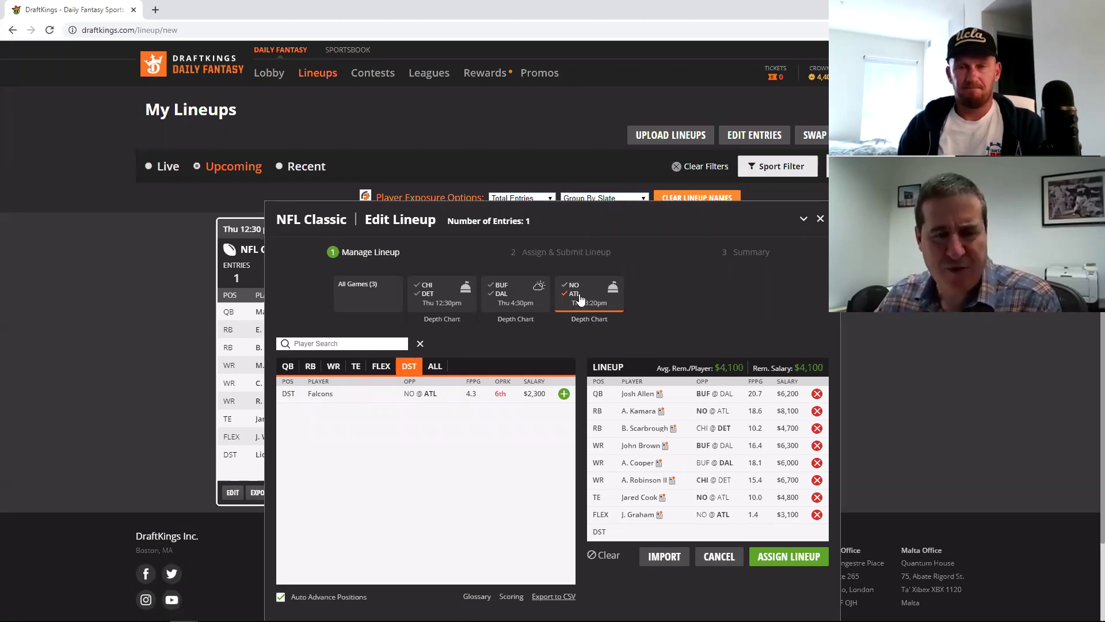
Step: Fill the DST slot with the Lions, chosen from the defenses of all games
{"action": "left_click", "coordinate": [564, 305]}
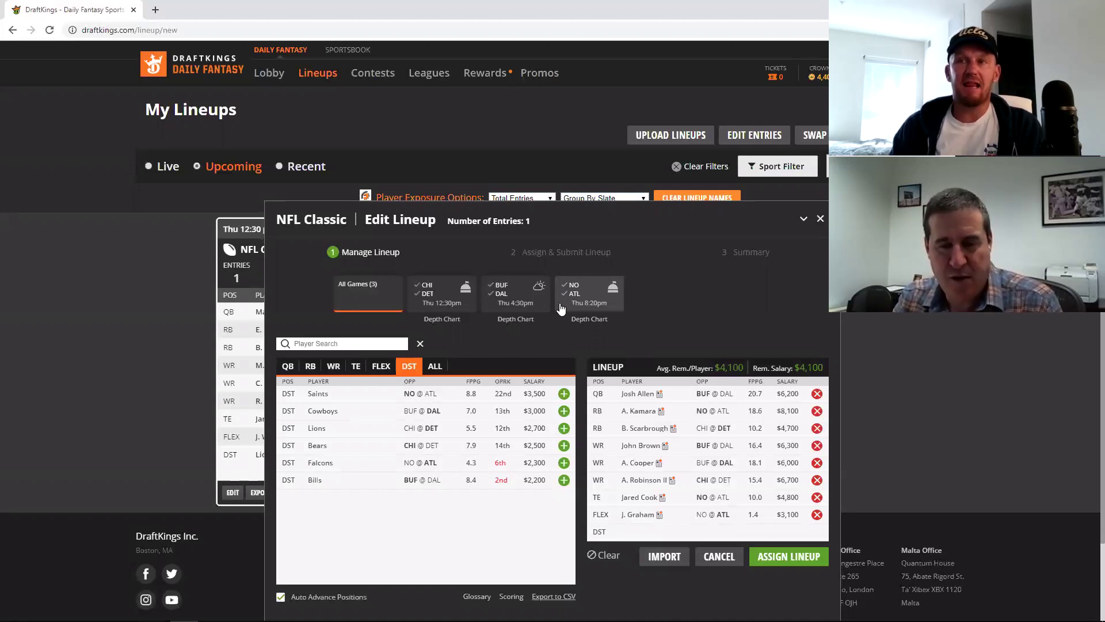
{"action": "left_click", "coordinate": [564, 428]}
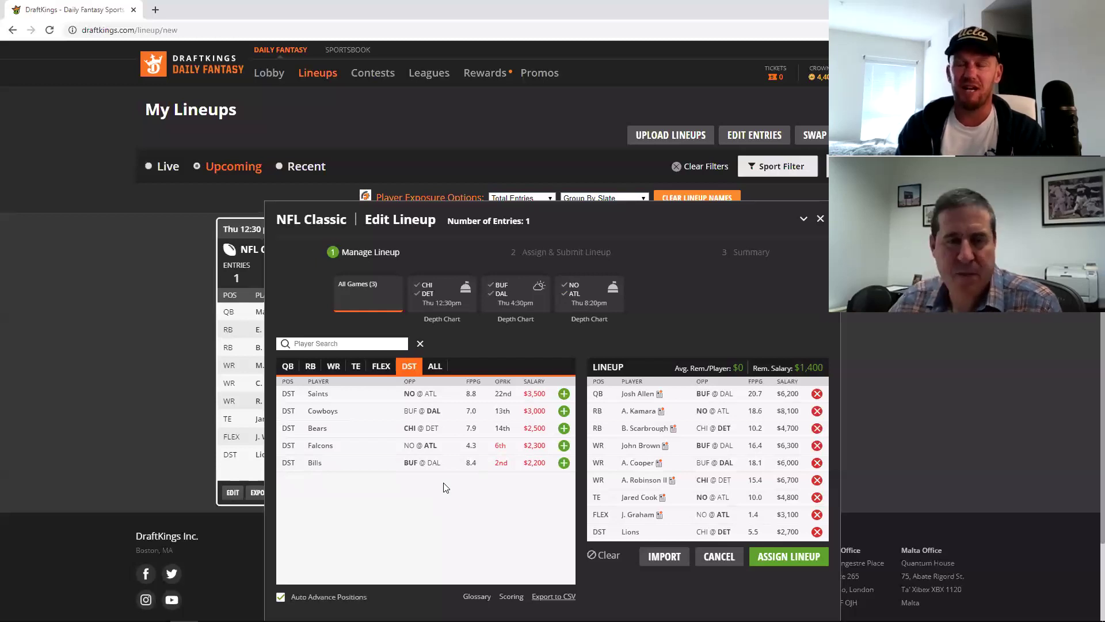
Step: Remove receiver A. Cooper and tight end Jared Cook from the lineup
{"action": "left_click", "coordinate": [355, 369]}
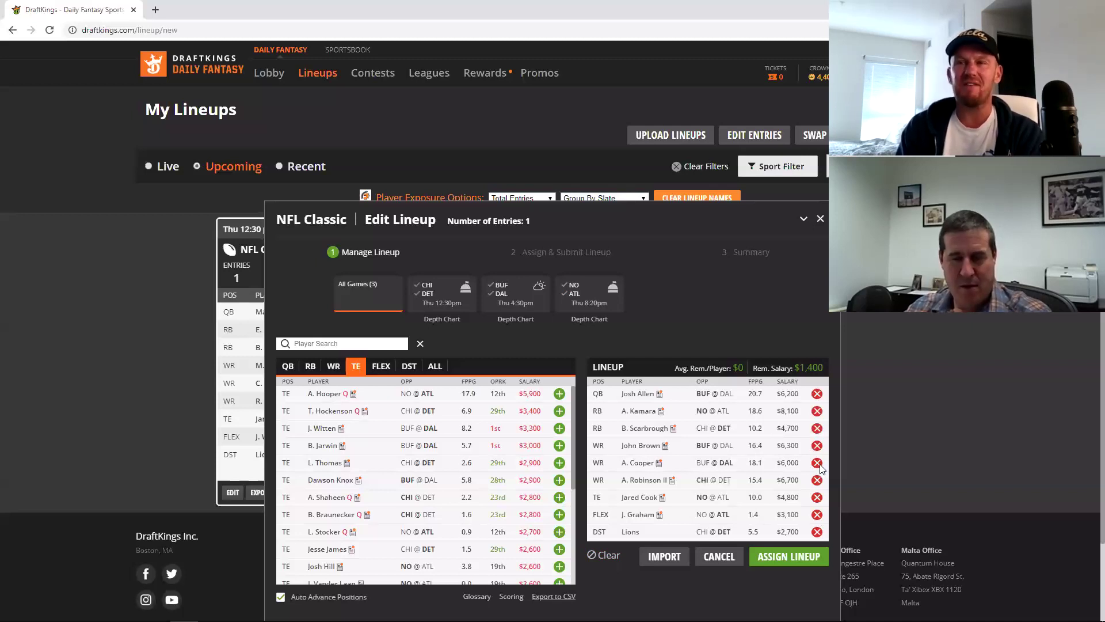
{"action": "left_click", "coordinate": [817, 463]}
{"action": "left_click", "coordinate": [817, 497]}
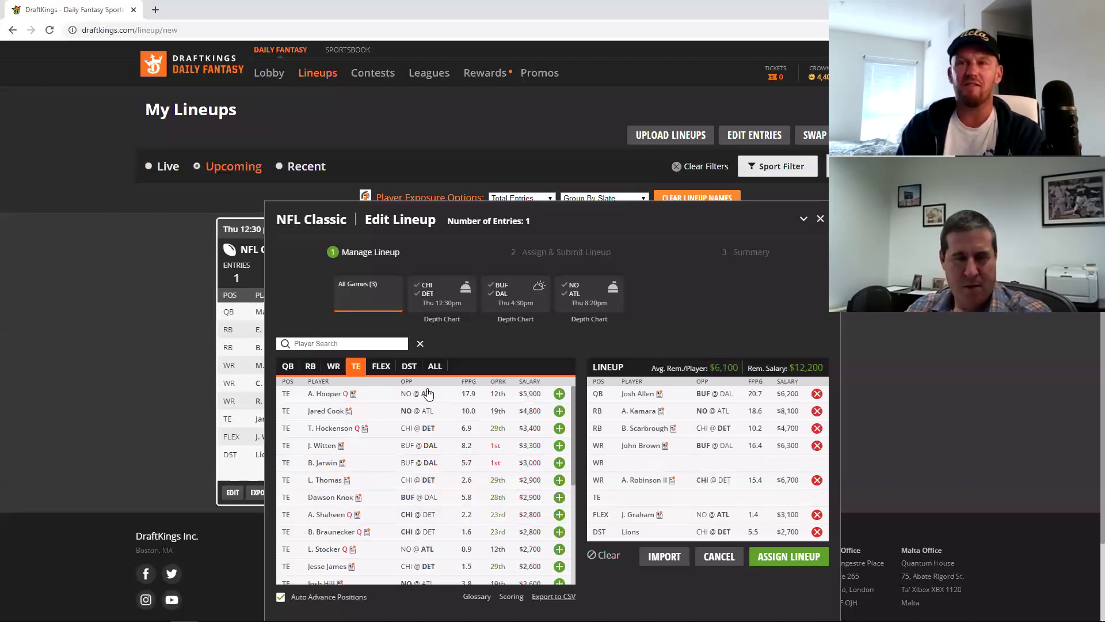
Step: Fill the open second WR slot with Detroit receiver K. Golladay
{"action": "left_click", "coordinate": [433, 299]}
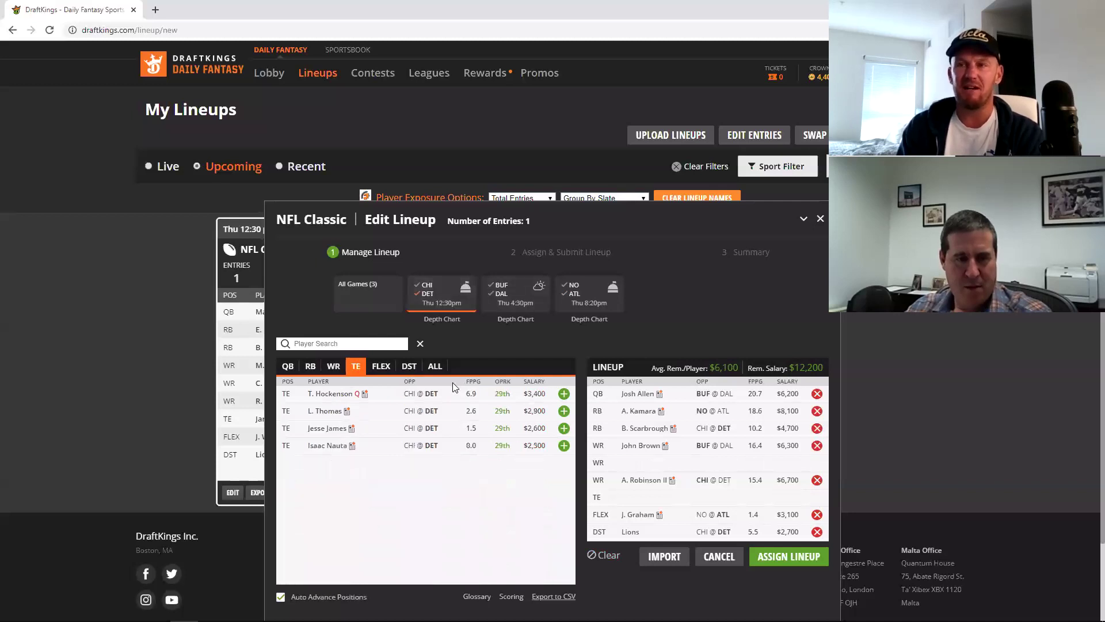
{"action": "left_click", "coordinate": [333, 366]}
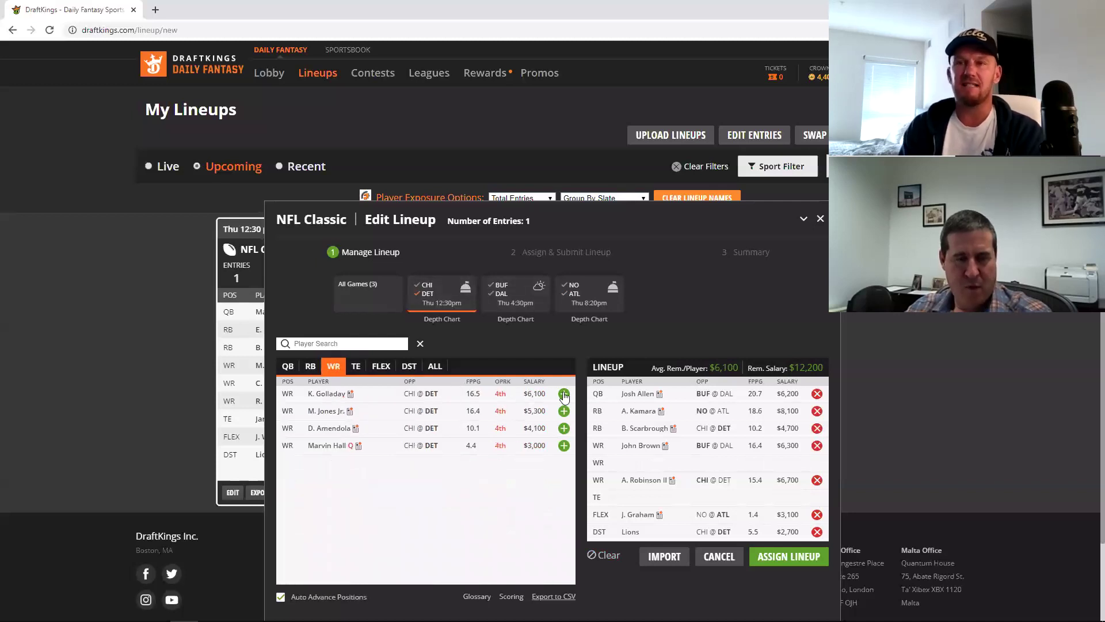
{"action": "left_click", "coordinate": [564, 410]}
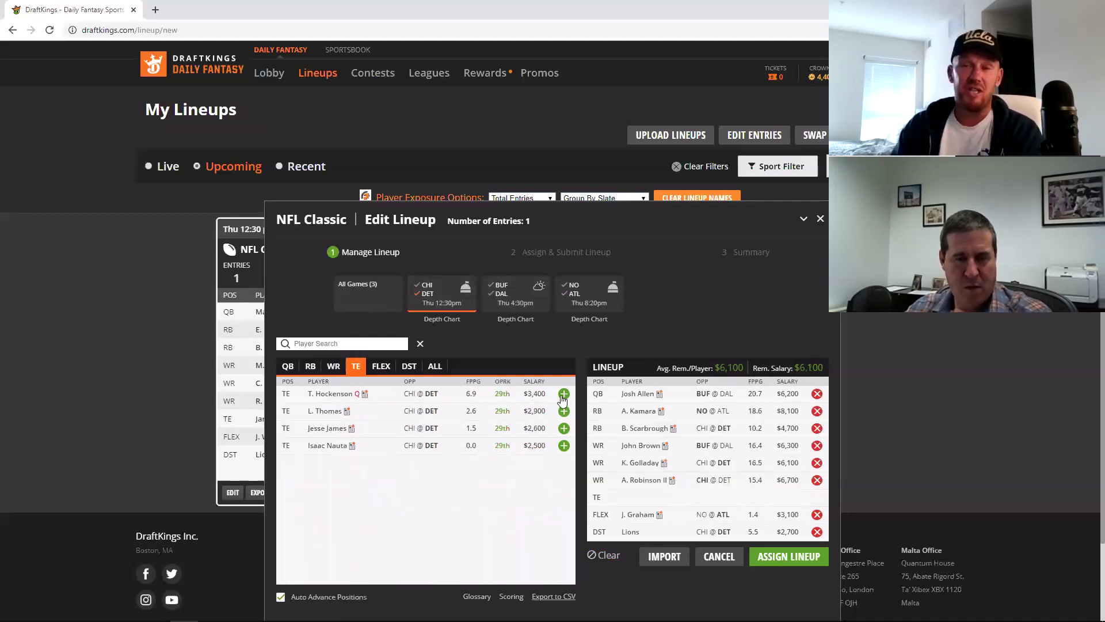
Step: Move Atlanta tight end J. Graham from FLEX to TE and fill the FLEX slot with Dallas receiver A. Cooper
{"action": "left_click", "coordinate": [427, 301]}
{"action": "left_click", "coordinate": [817, 514]}
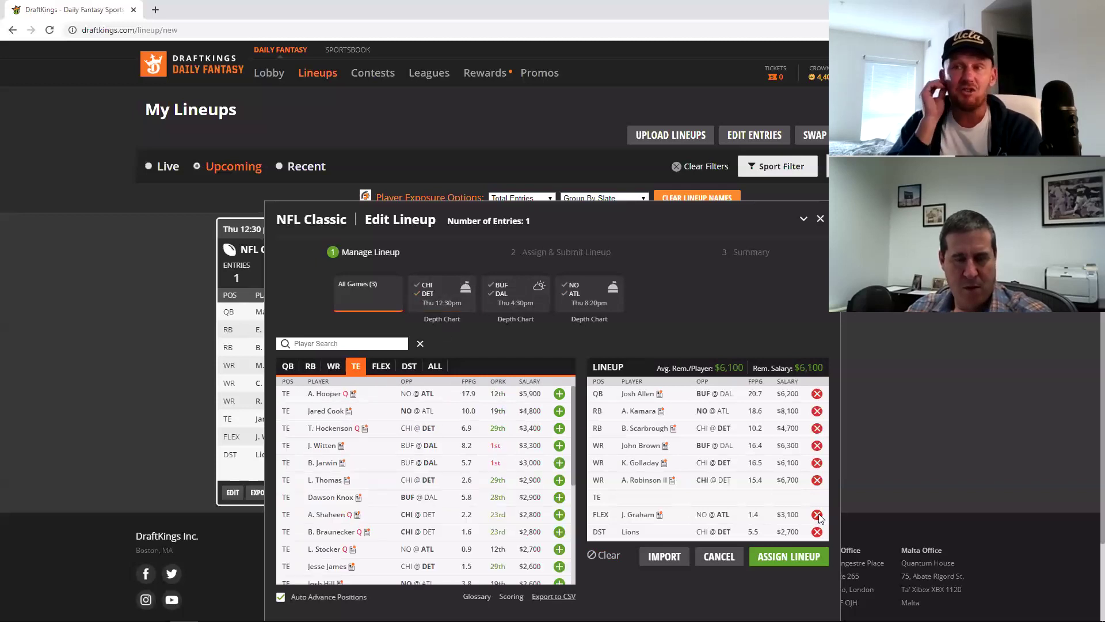
{"action": "left_click", "coordinate": [356, 368]}
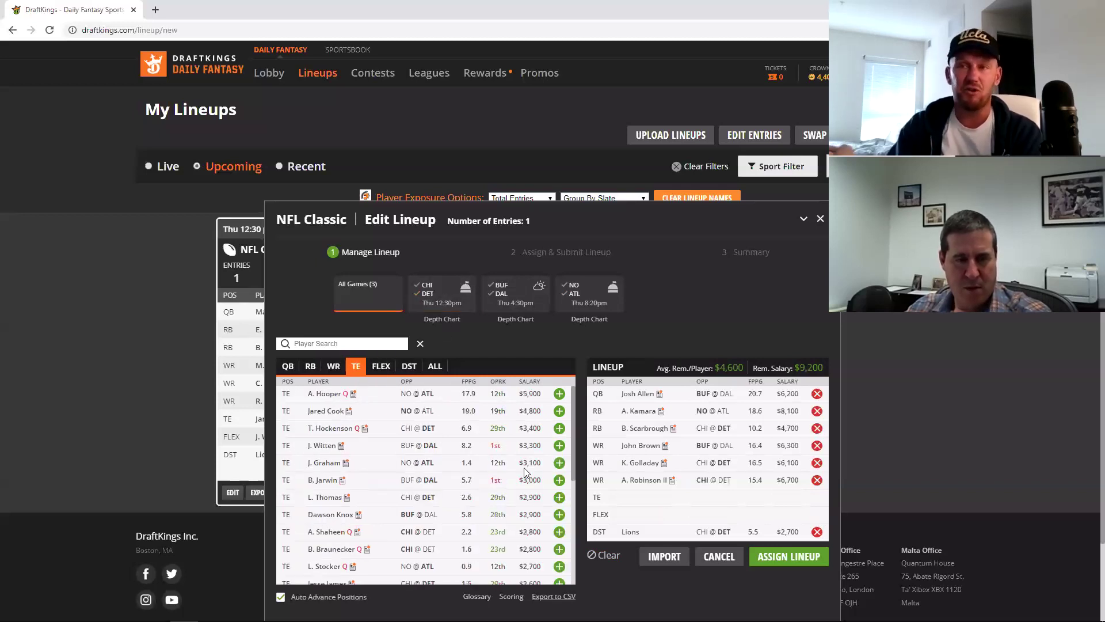
{"action": "left_click", "coordinate": [559, 462]}
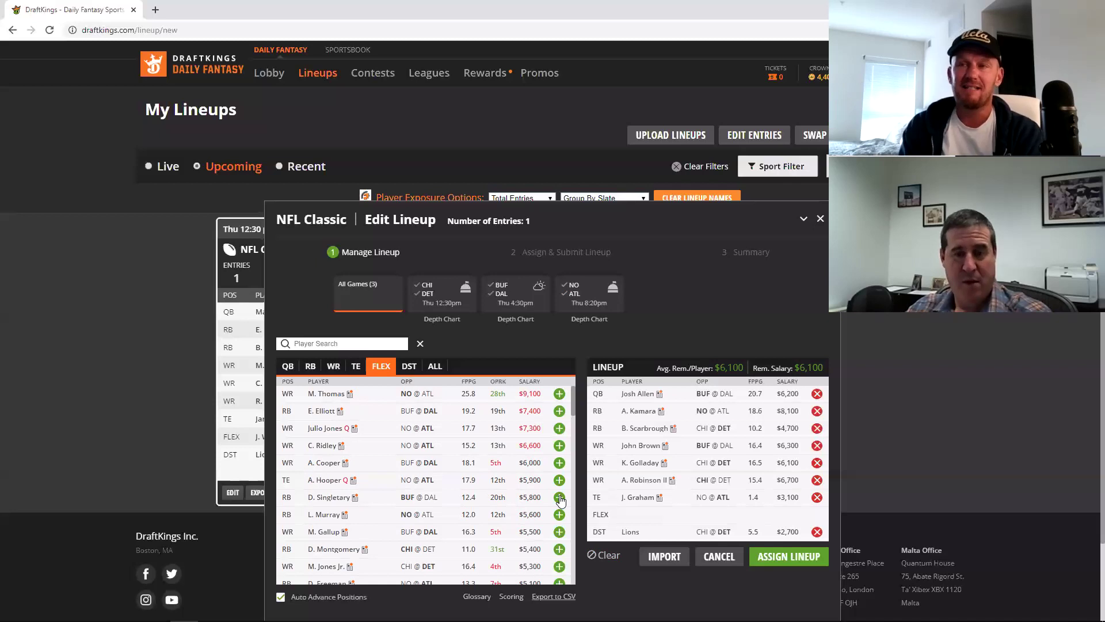
{"action": "left_click", "coordinate": [560, 463]}
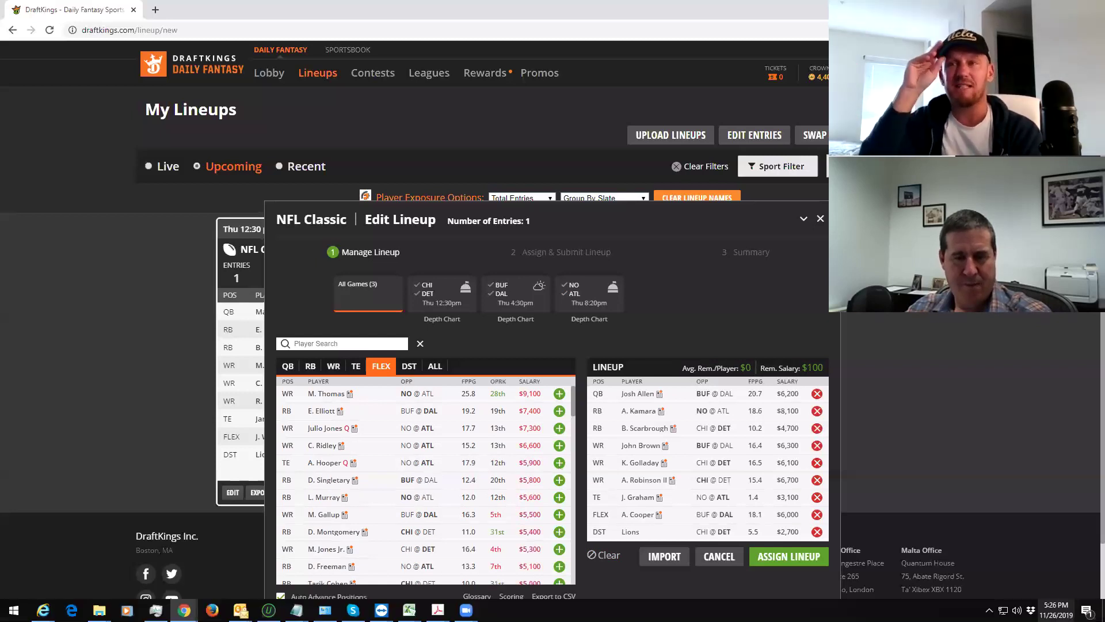
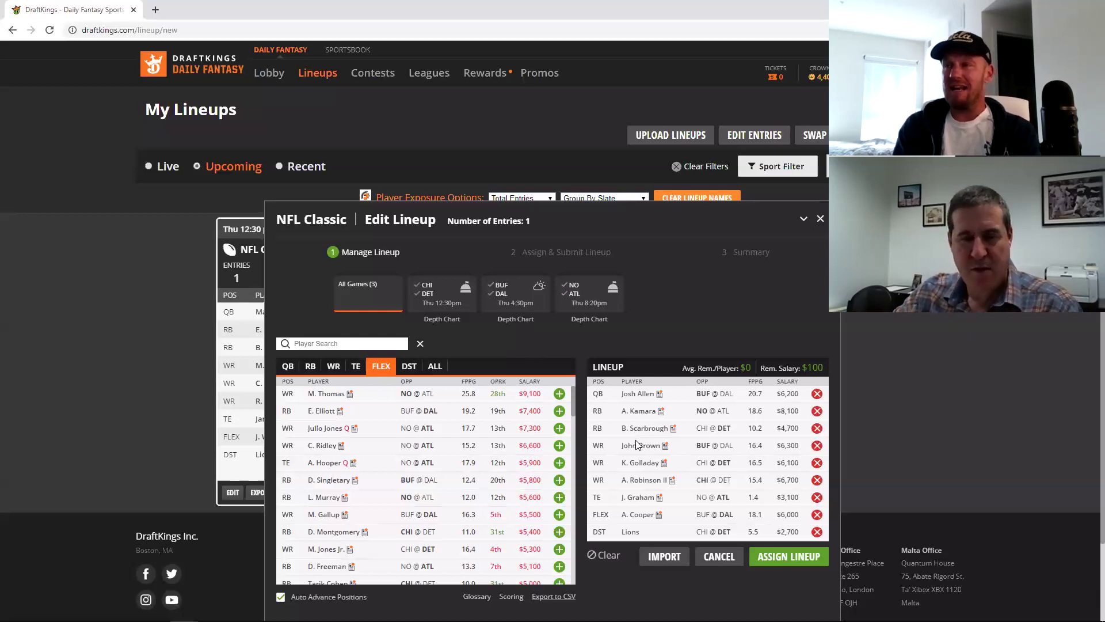
Step: Review John Brown's game log, reading his weekly receiving results, fantasy points and salaries
{"action": "left_click", "coordinate": [656, 448]}
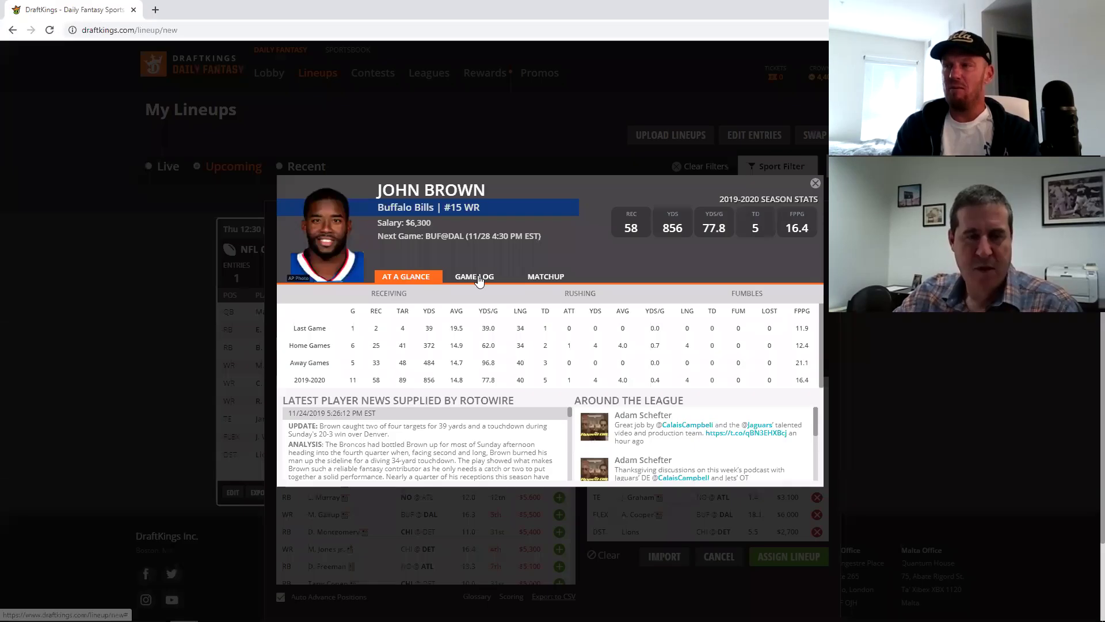
{"action": "left_click", "coordinate": [479, 279]}
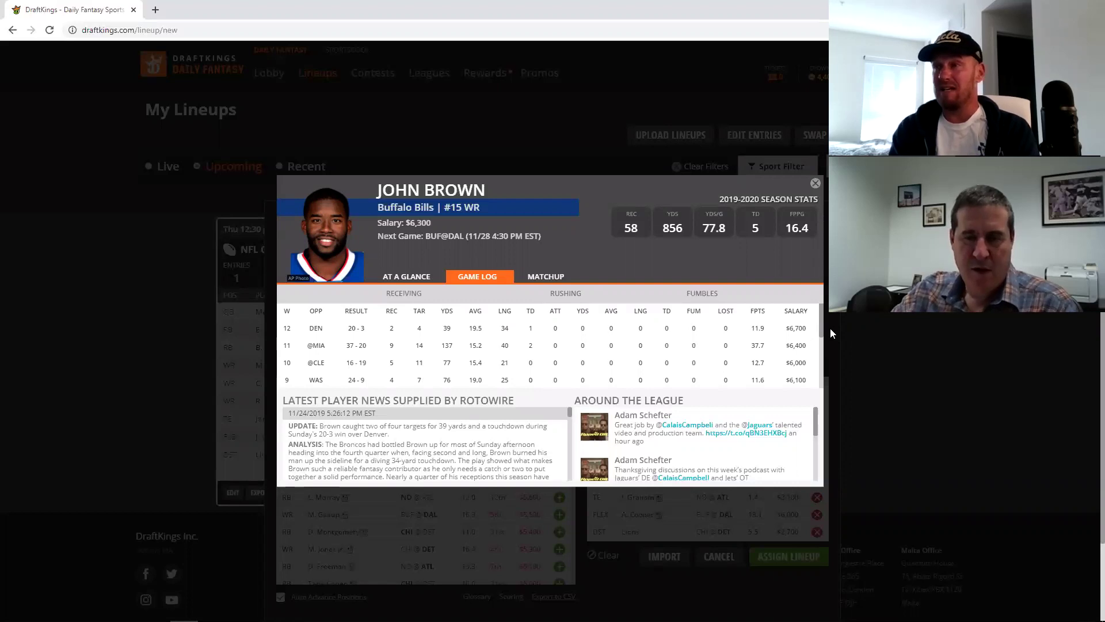
{"action": "left_click_drag", "start_coordinate": [821, 322], "coordinate": [827, 335]}
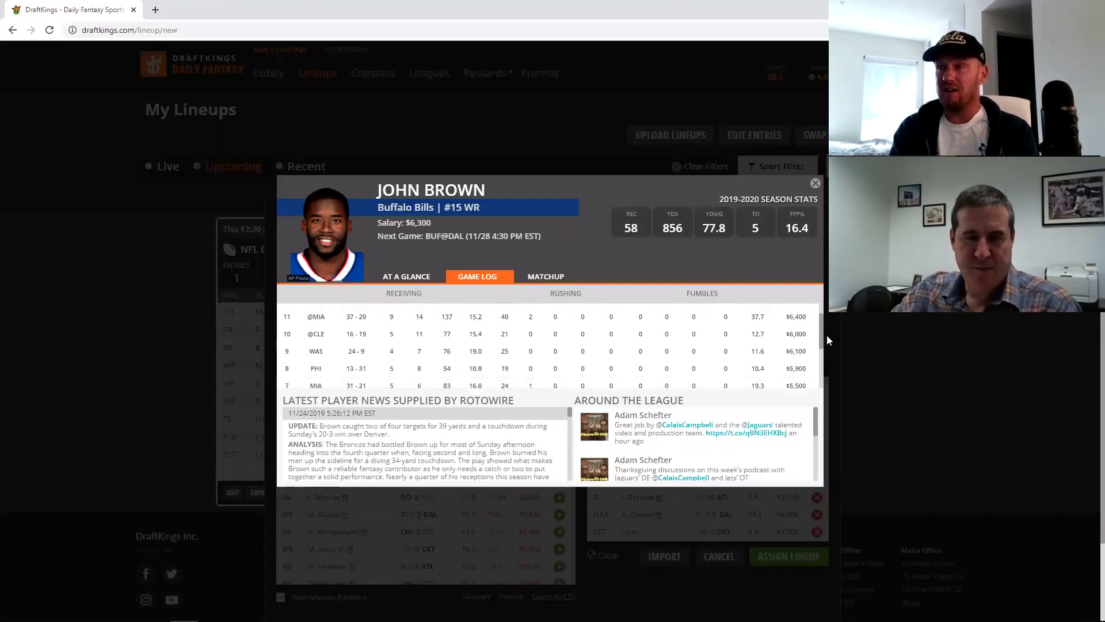
{"action": "scroll", "coordinate": [828, 346], "scroll_direction": "down", "scroll_amount": 3}
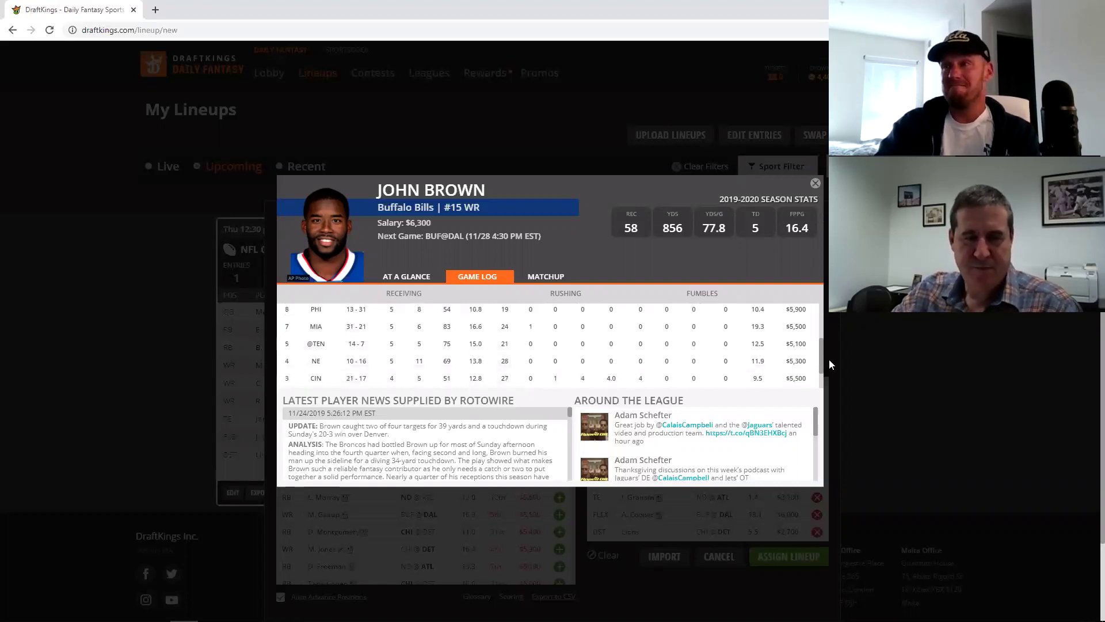
{"action": "scroll", "coordinate": [830, 345], "scroll_direction": "up", "scroll_amount": 5}
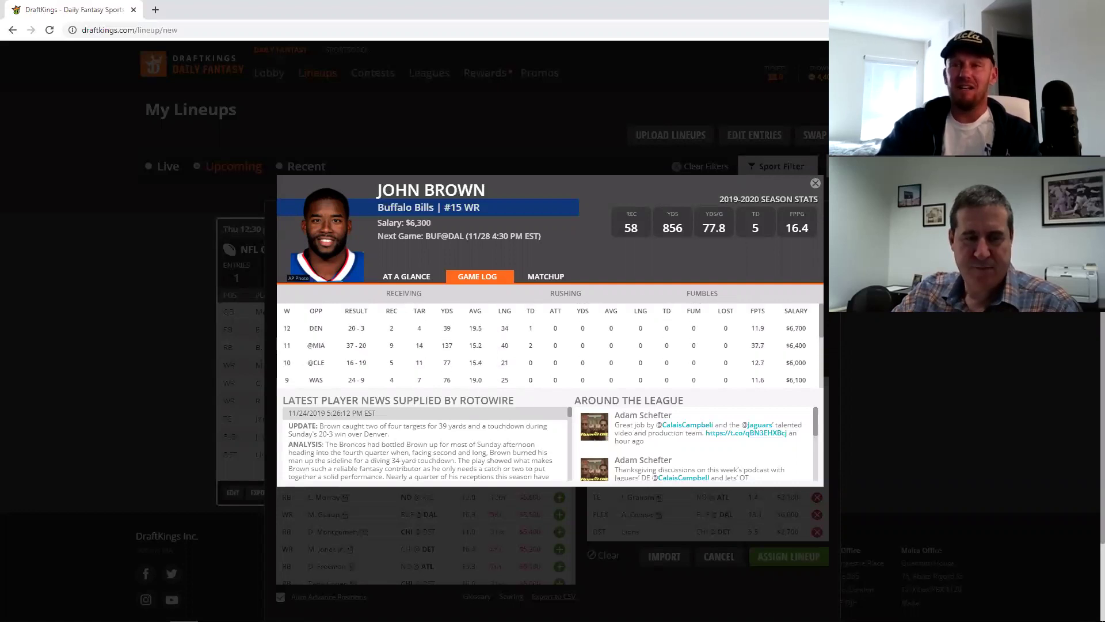
{"action": "left_click", "coordinate": [816, 184]}
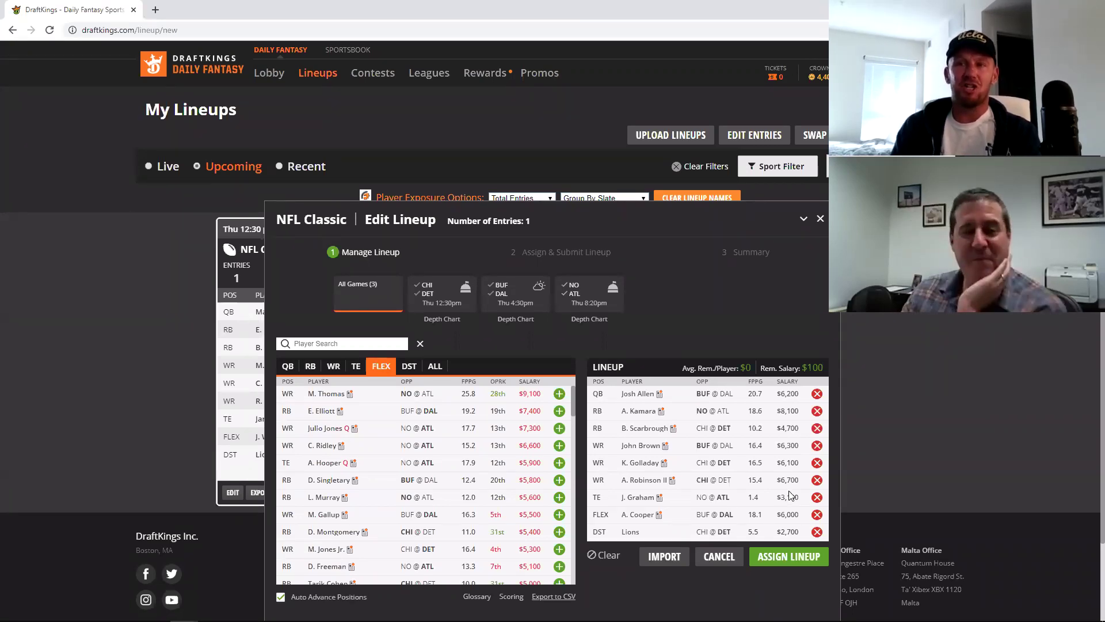
Step: Assign the completed lineup to the contest entry and submit it
{"action": "left_click", "coordinate": [770, 567]}
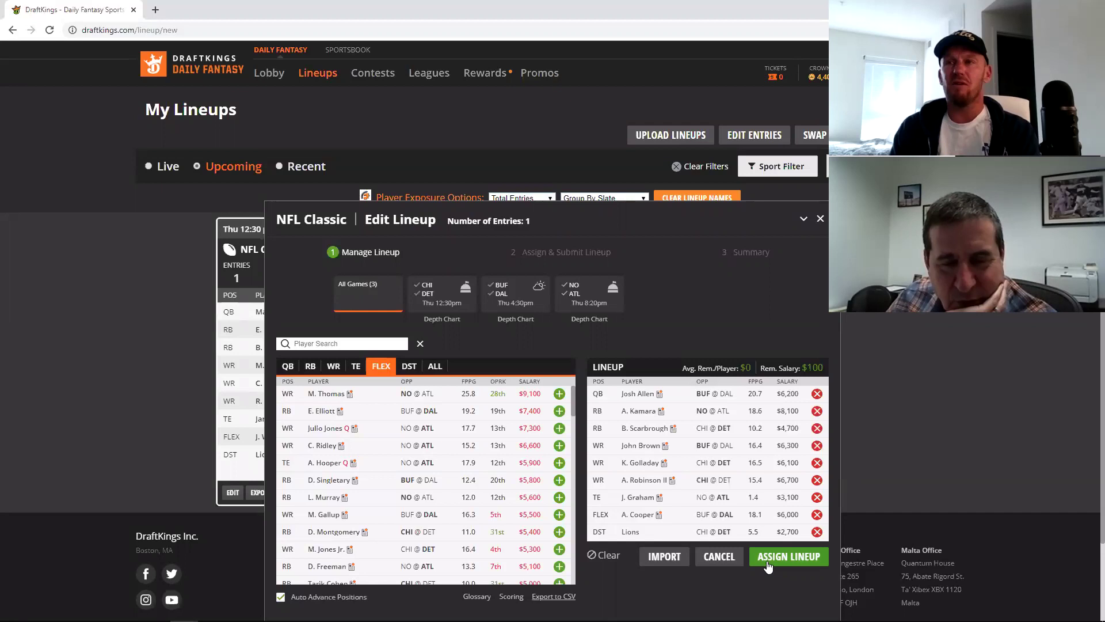
{"action": "left_click", "coordinate": [785, 602]}
{"action": "left_click", "coordinate": [802, 602]}
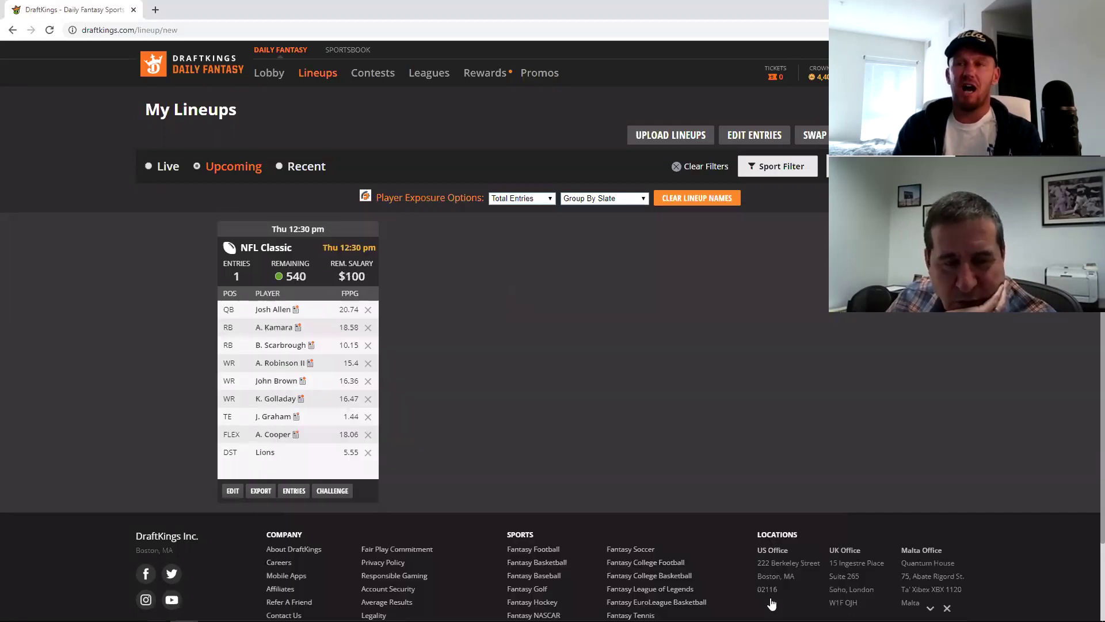
Step: Reopen the submitted NFL Classic lineup for editing and list only Buffalo's receivers from the BUF at DAL game
{"action": "left_click", "coordinate": [233, 492]}
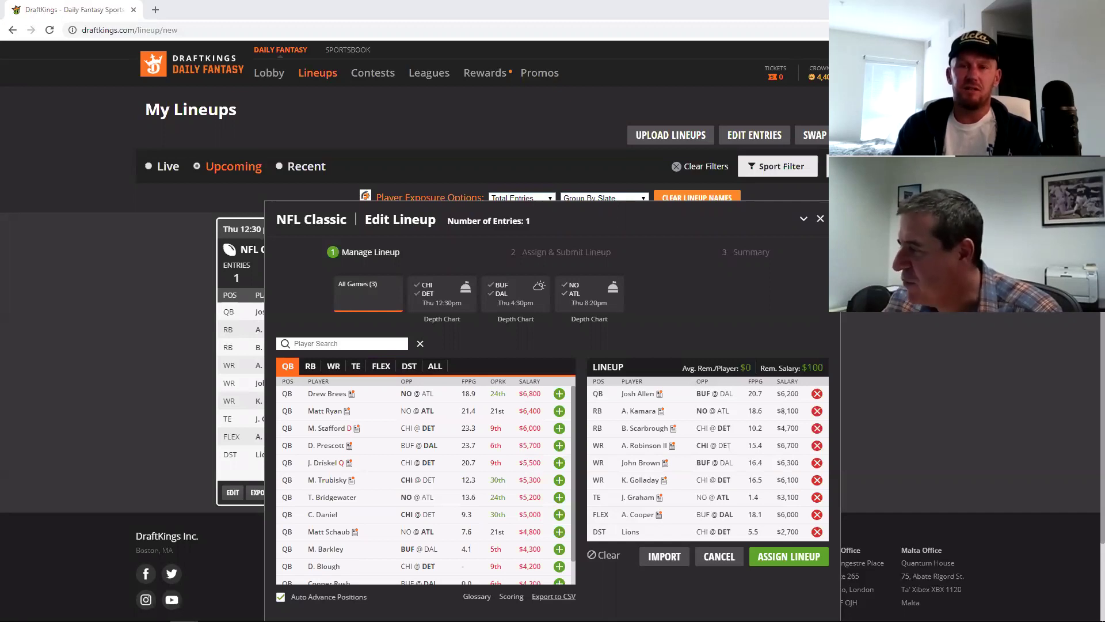
{"action": "left_click", "coordinate": [501, 293]}
{"action": "left_click", "coordinate": [344, 372]}
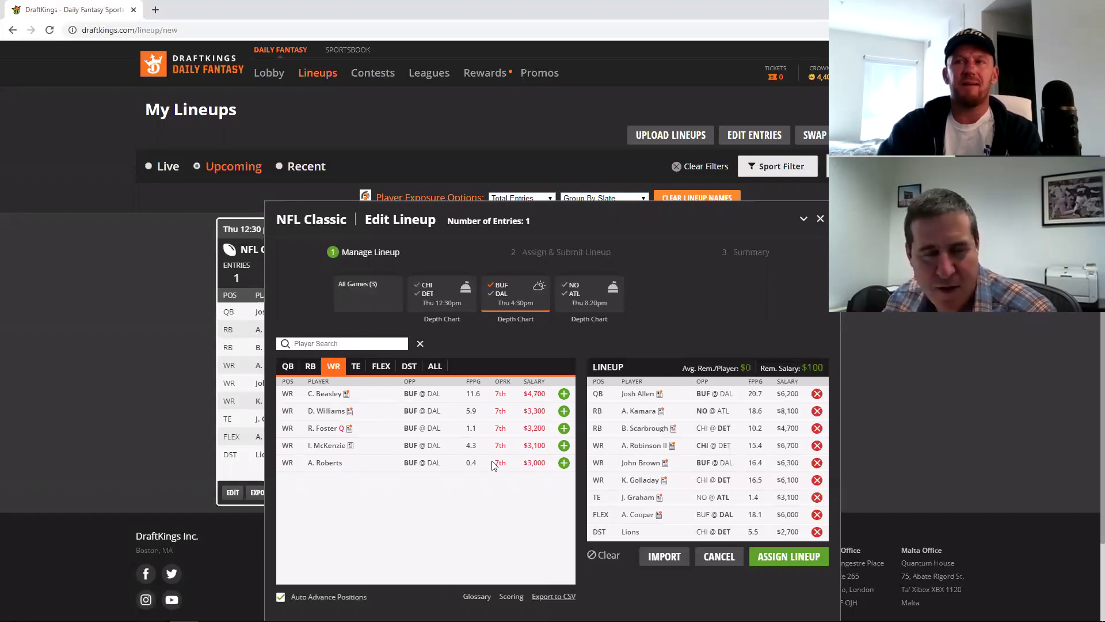
Step: Review the game log of Buffalo receiver Isaiah McKenzie
{"action": "left_click", "coordinate": [334, 451]}
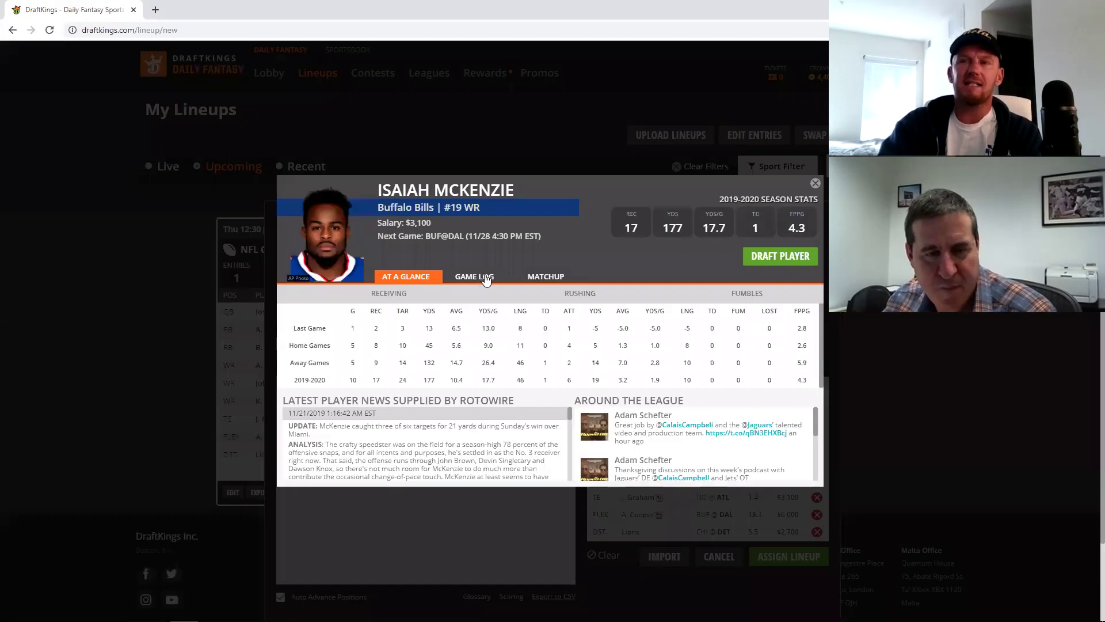
{"action": "left_click", "coordinate": [485, 277]}
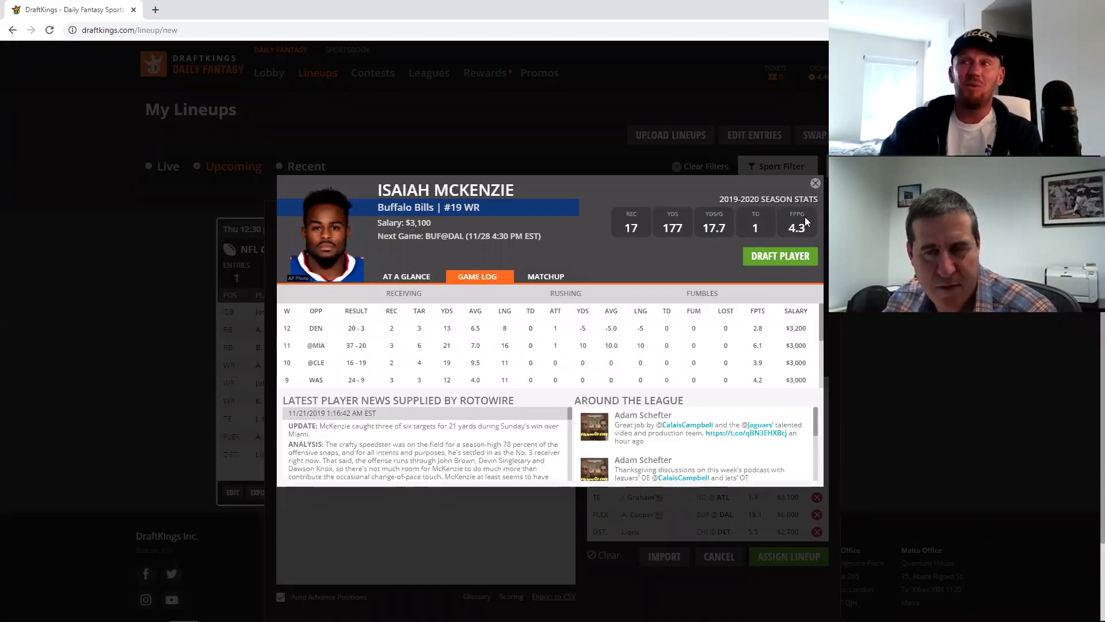
{"action": "left_click", "coordinate": [815, 184]}
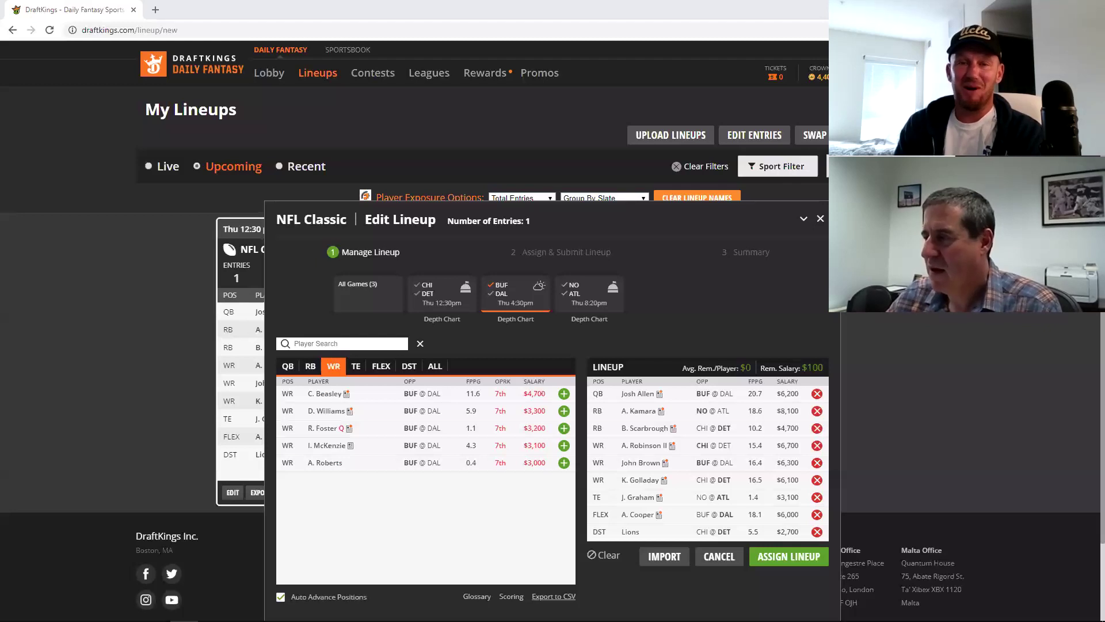
Step: Clear the whole lineup and fill the QB slot with Matt Ryan, chosen from the quarterbacks of all games
{"action": "left_click", "coordinate": [610, 558]}
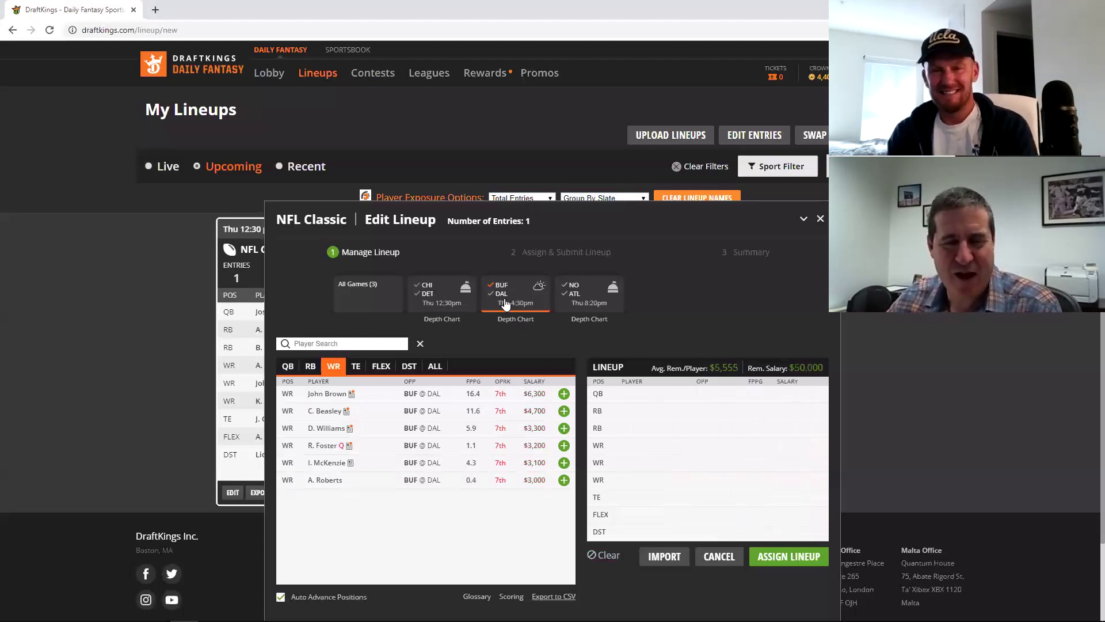
{"action": "left_click", "coordinate": [504, 303]}
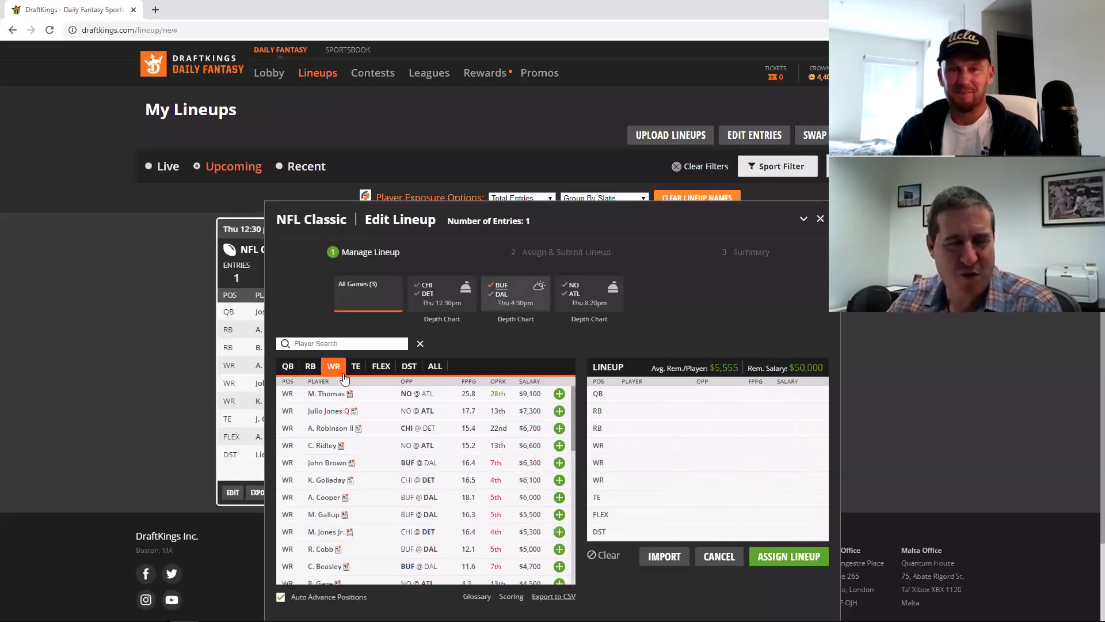
{"action": "left_click", "coordinate": [287, 366]}
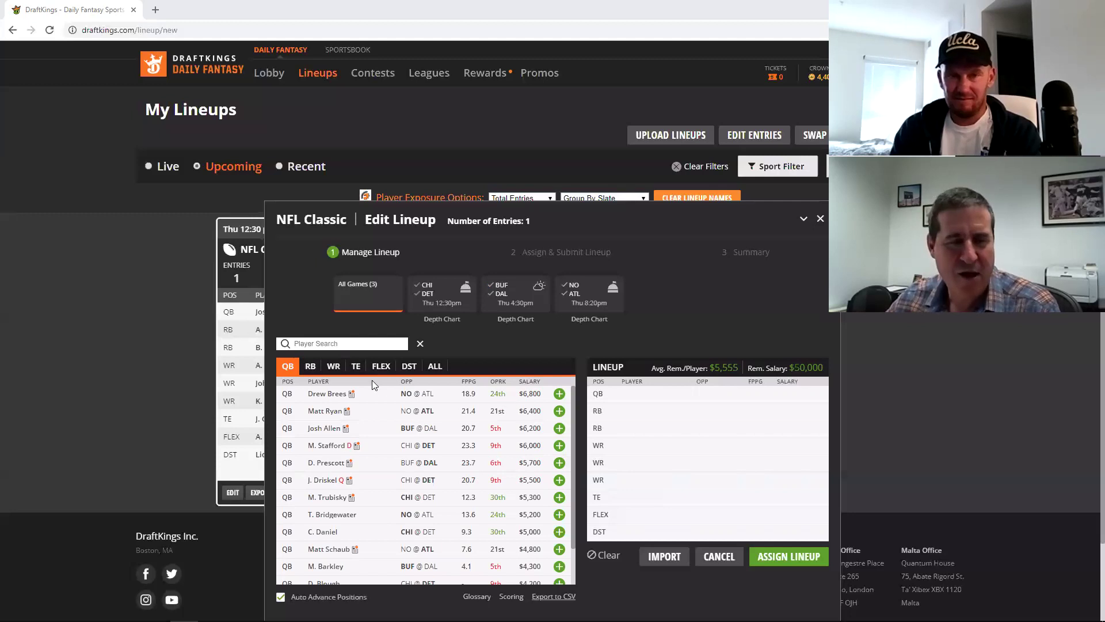
{"action": "left_click", "coordinate": [558, 411]}
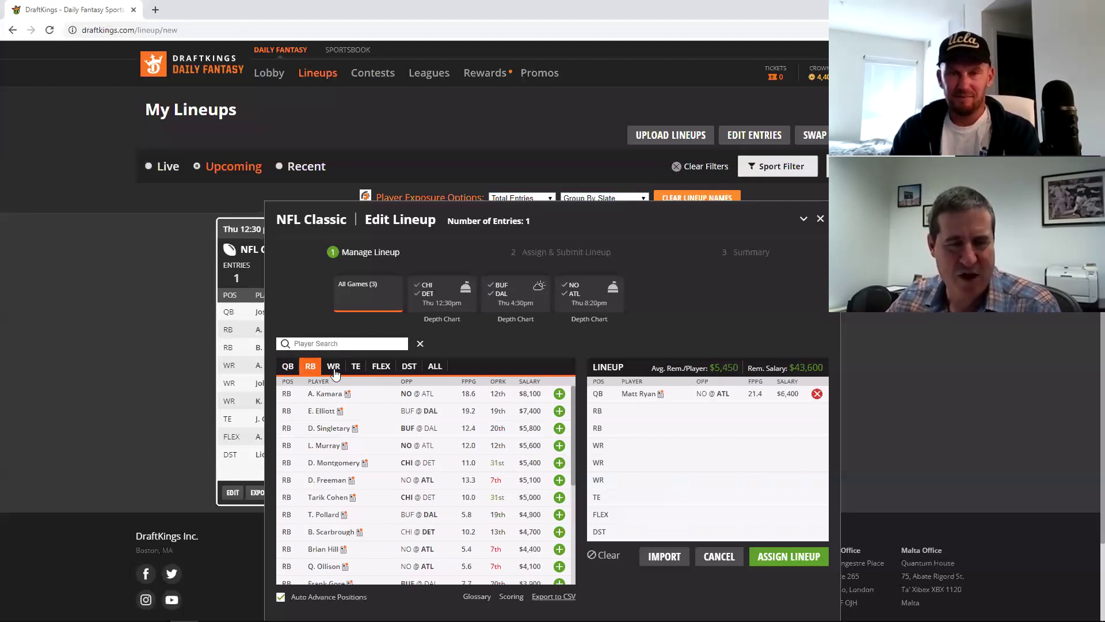
Step: Fill the first two WR slots with Atlanta receivers Julio Jones and C. Ridley
{"action": "left_click", "coordinate": [335, 369]}
{"action": "left_click", "coordinate": [559, 412]}
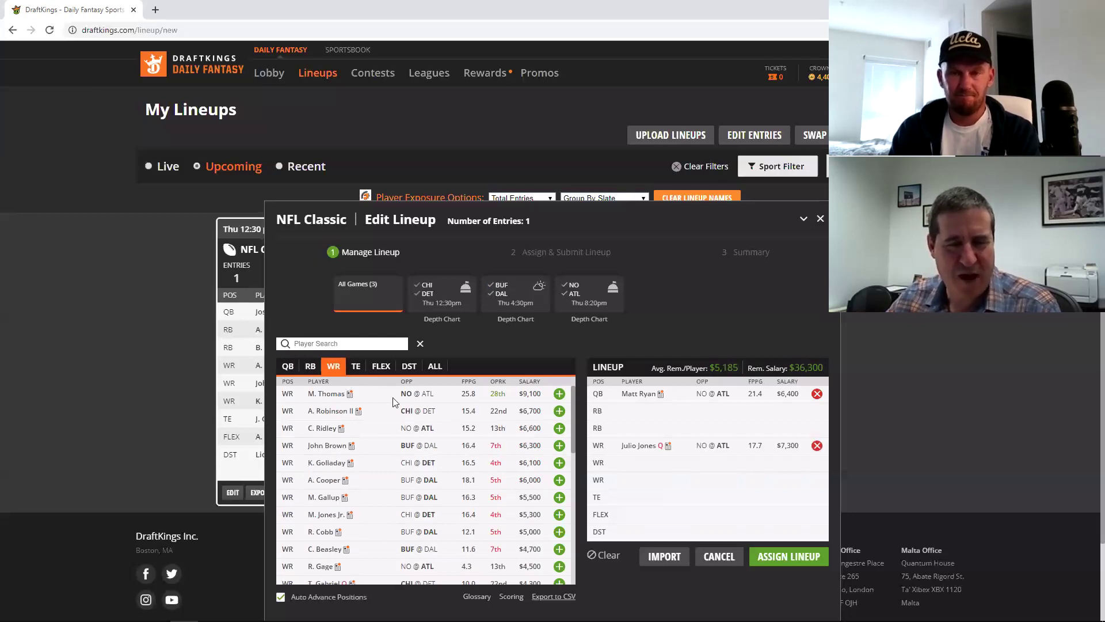
{"action": "left_click", "coordinate": [558, 430]}
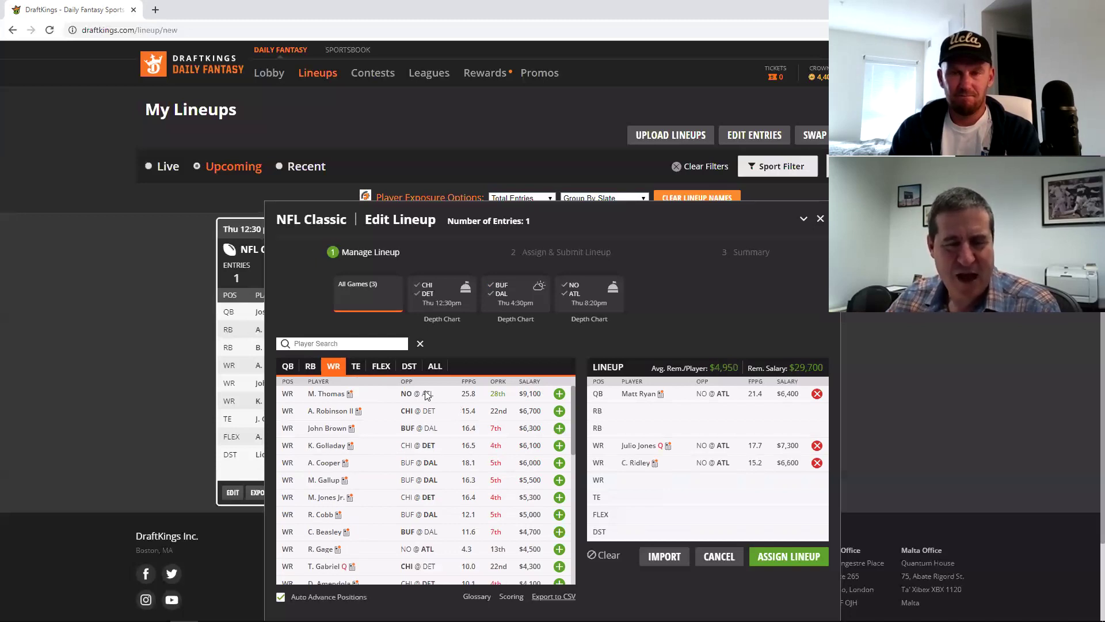
Step: Fill the RB slots with A. Kamara and E. Elliott, and the TE slot with Atlanta's J. Graham
{"action": "left_click", "coordinate": [310, 366]}
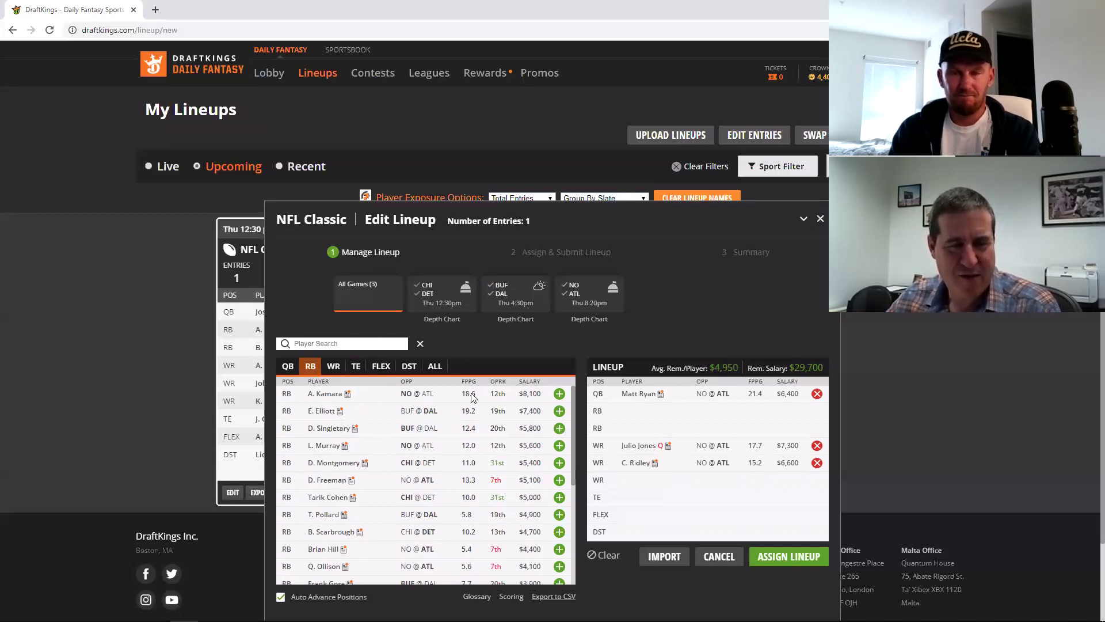
{"action": "left_click", "coordinate": [559, 395]}
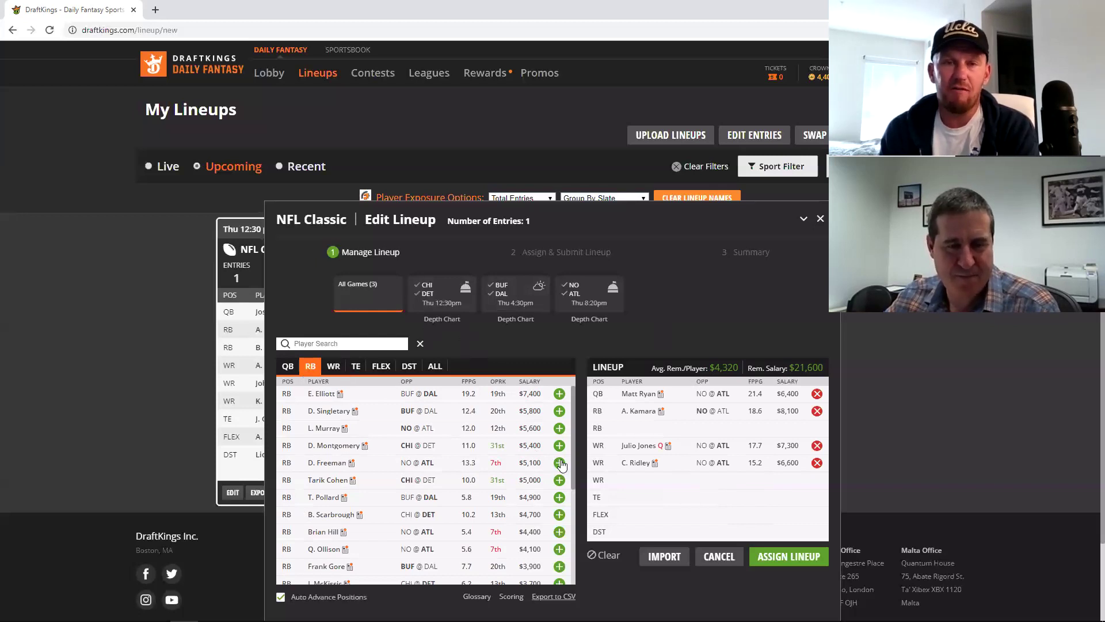
{"action": "left_click", "coordinate": [816, 427]}
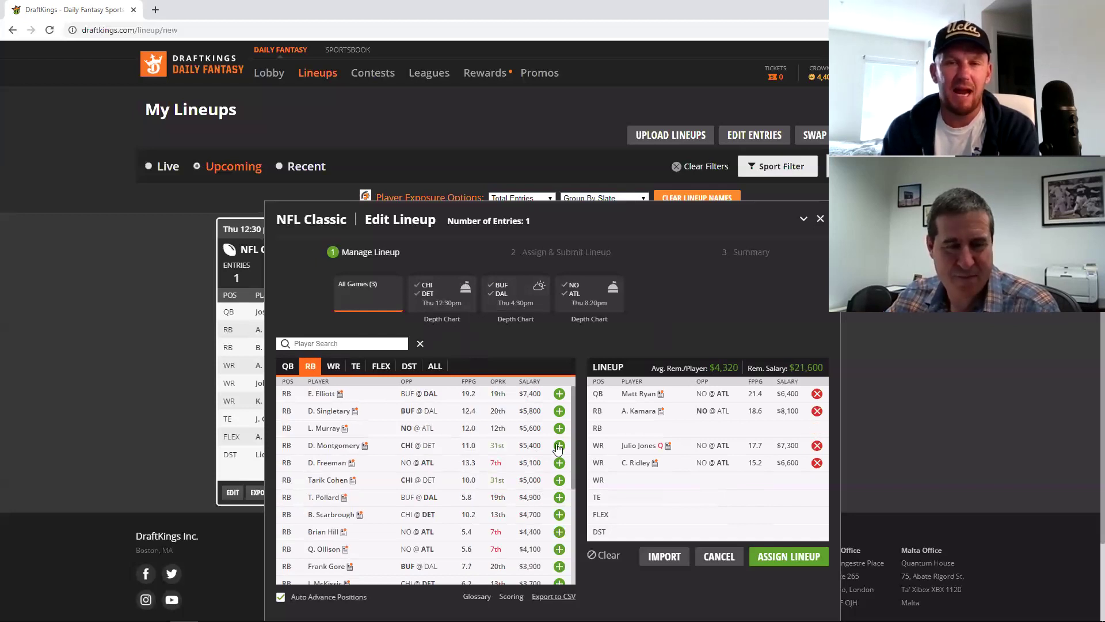
{"action": "left_click", "coordinate": [559, 393]}
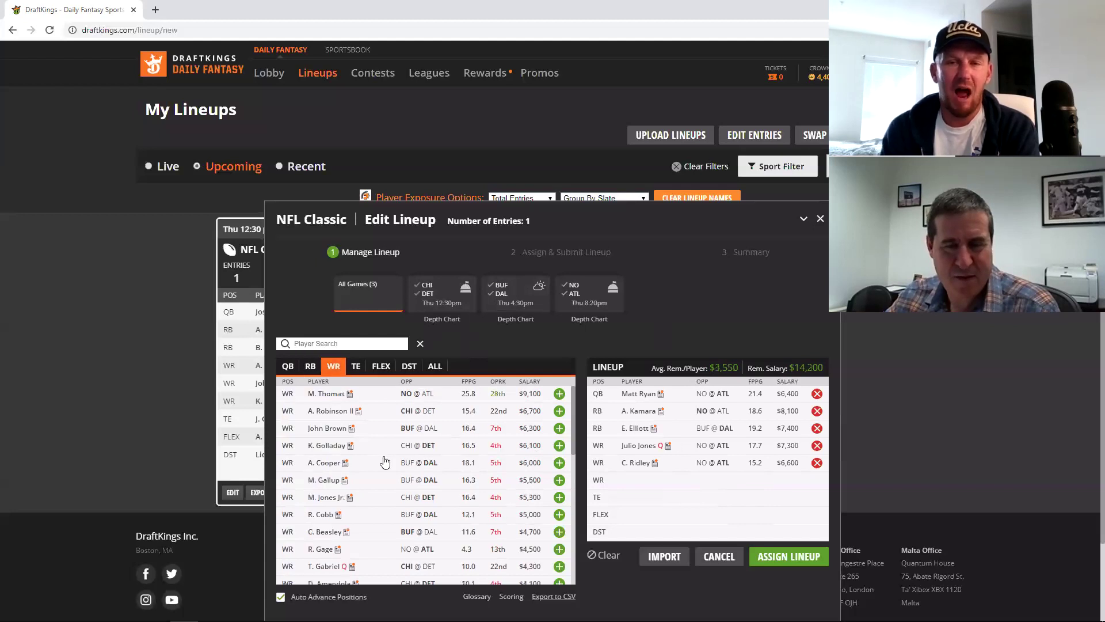
{"action": "left_click", "coordinate": [357, 367]}
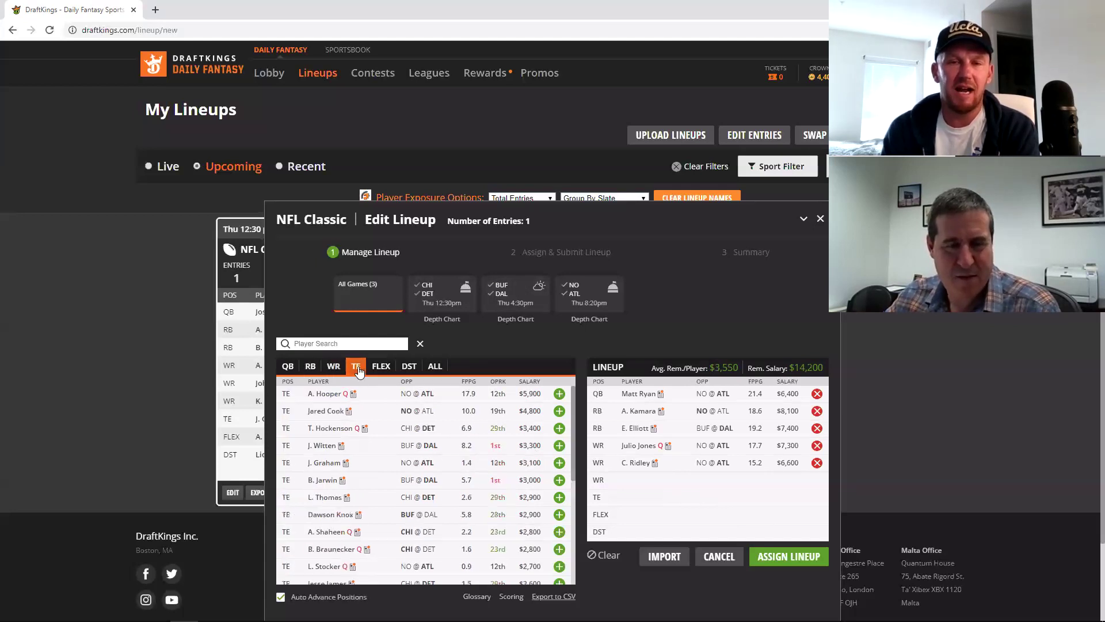
{"action": "left_click", "coordinate": [559, 463]}
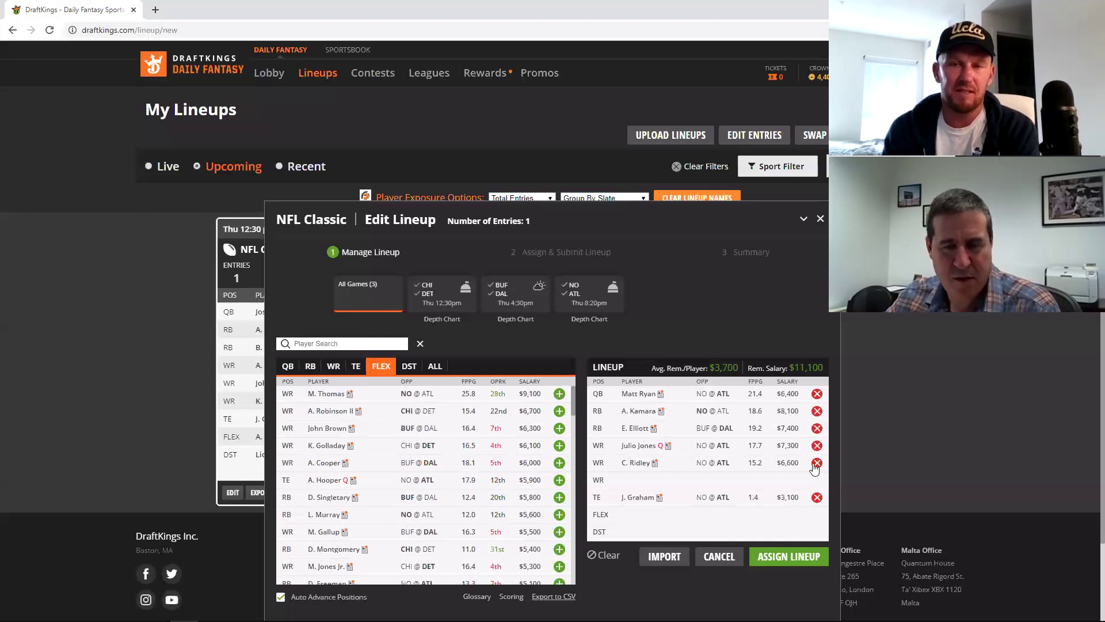
Step: Replace C. Ridley with Atlanta receiver R. Gage and fill the third WR slot with Chicago's A. Robinson II
{"action": "left_click", "coordinate": [817, 462]}
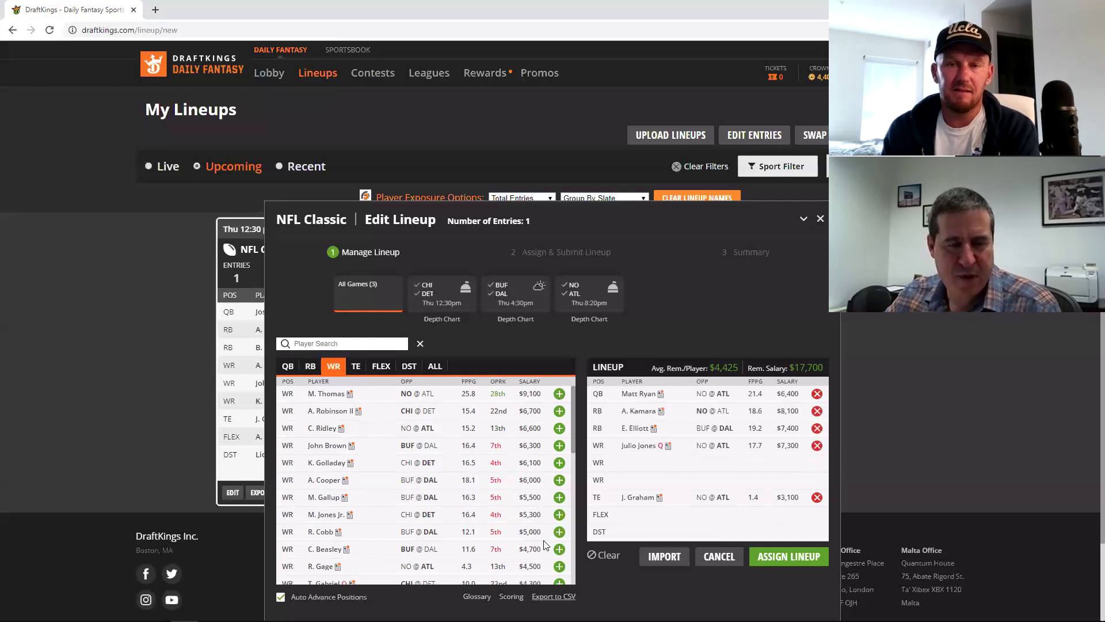
{"action": "left_click", "coordinate": [559, 568]}
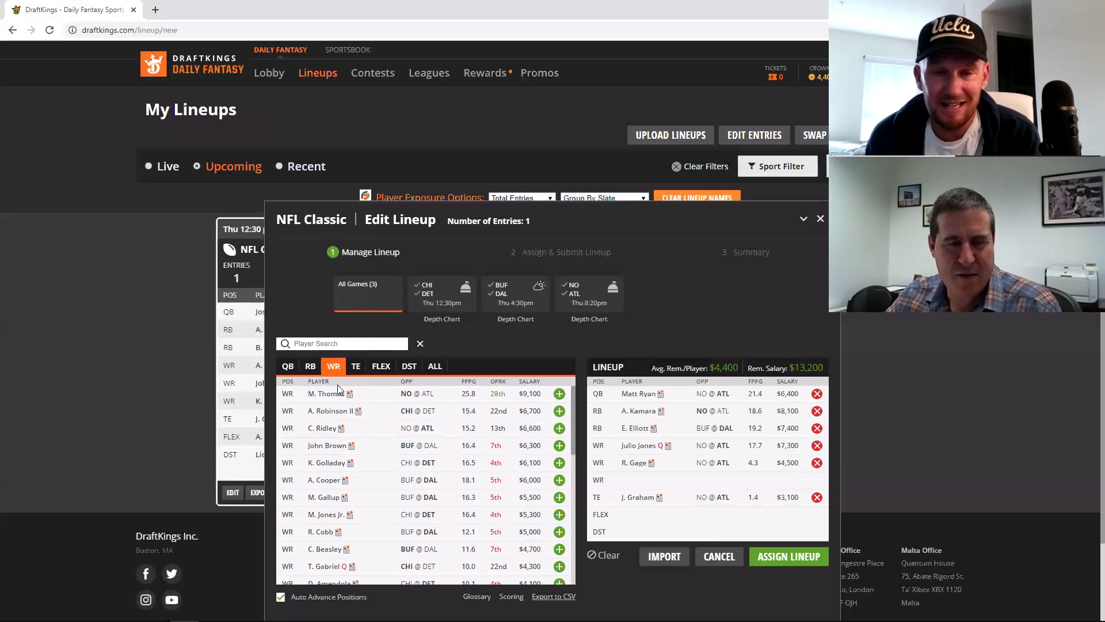
{"action": "left_click", "coordinate": [432, 290]}
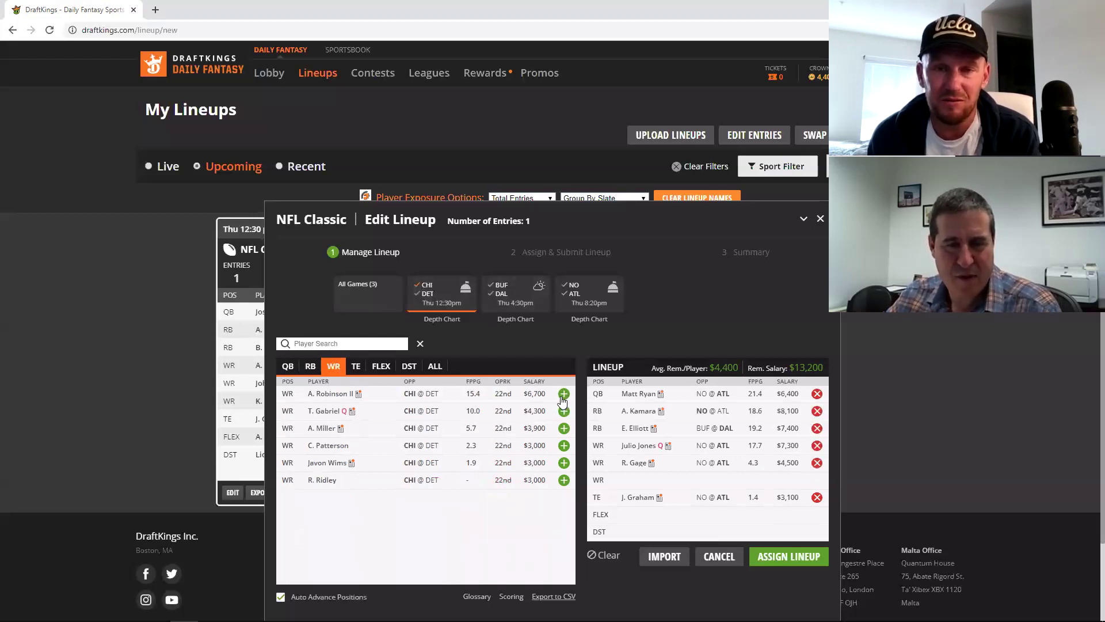
{"action": "left_click", "coordinate": [563, 396]}
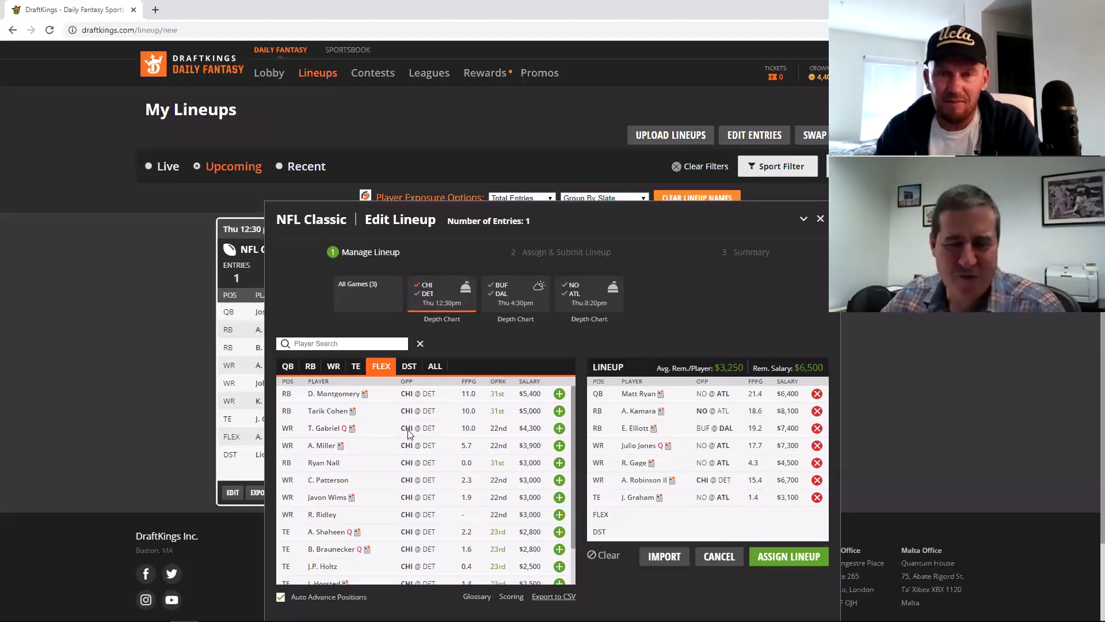
Step: Replace tight end J. Graham with Dallas tight end J. Witten
{"action": "left_click", "coordinate": [817, 497]}
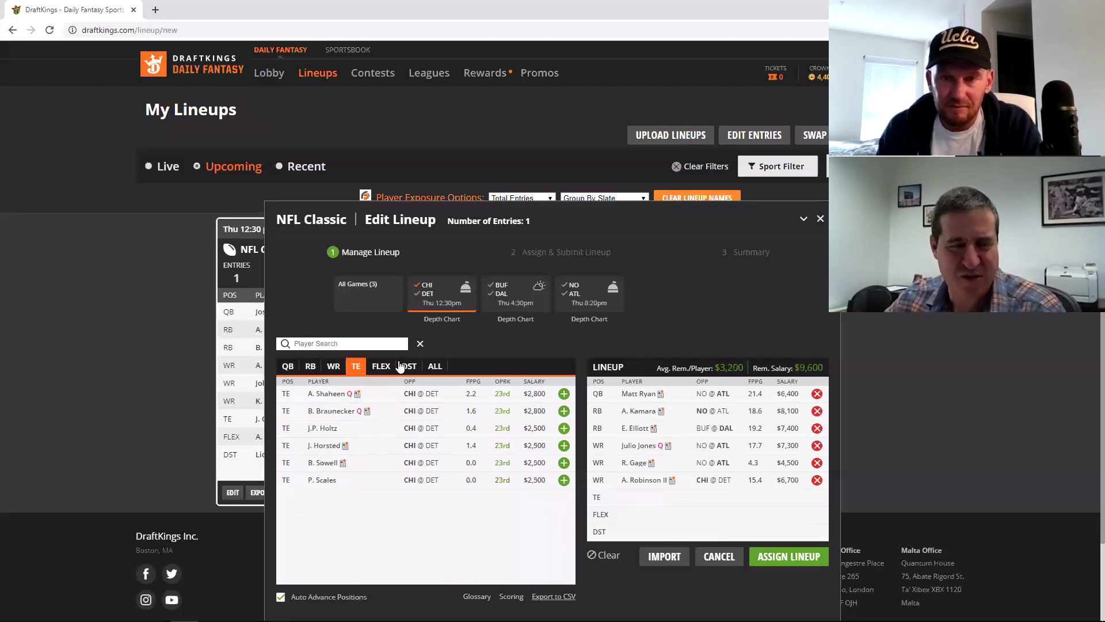
{"action": "left_click", "coordinate": [427, 292]}
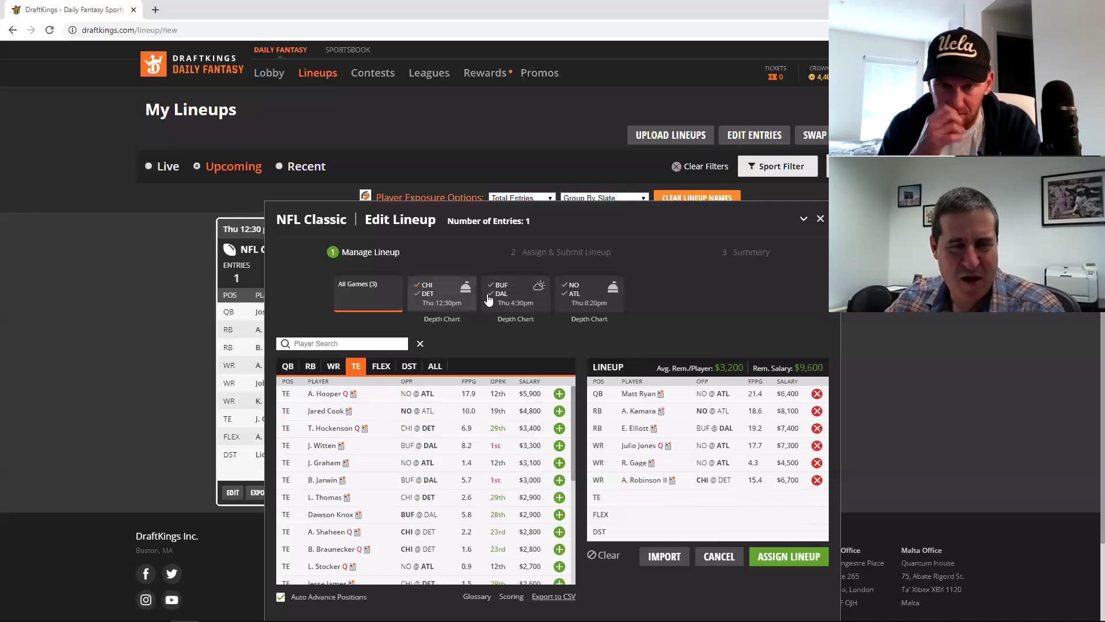
{"action": "left_click", "coordinate": [515, 294]}
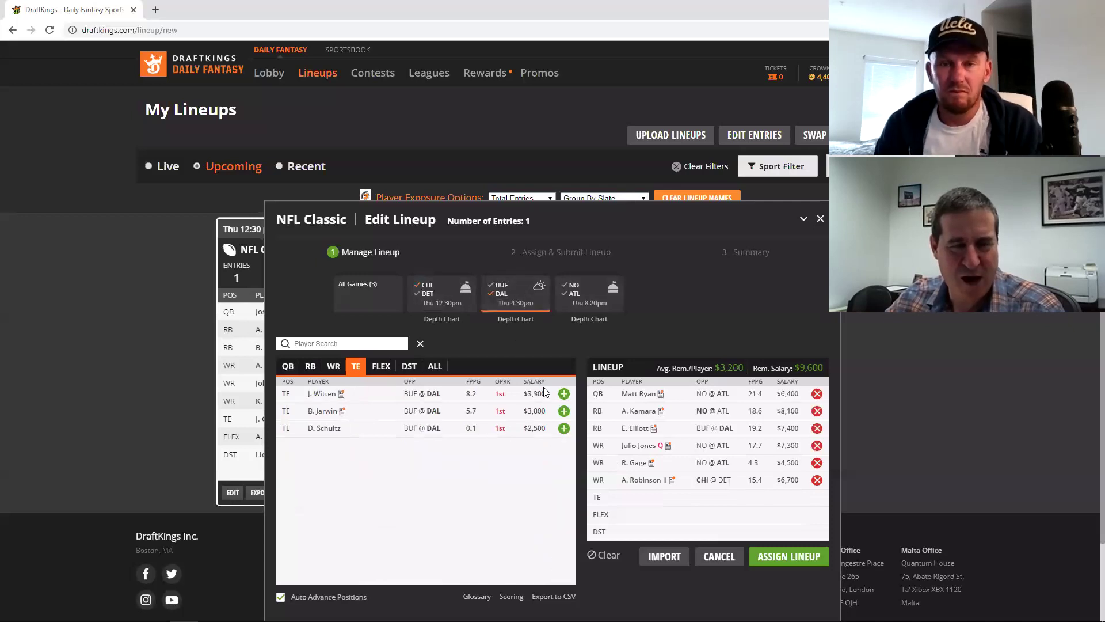
{"action": "left_click", "coordinate": [560, 395]}
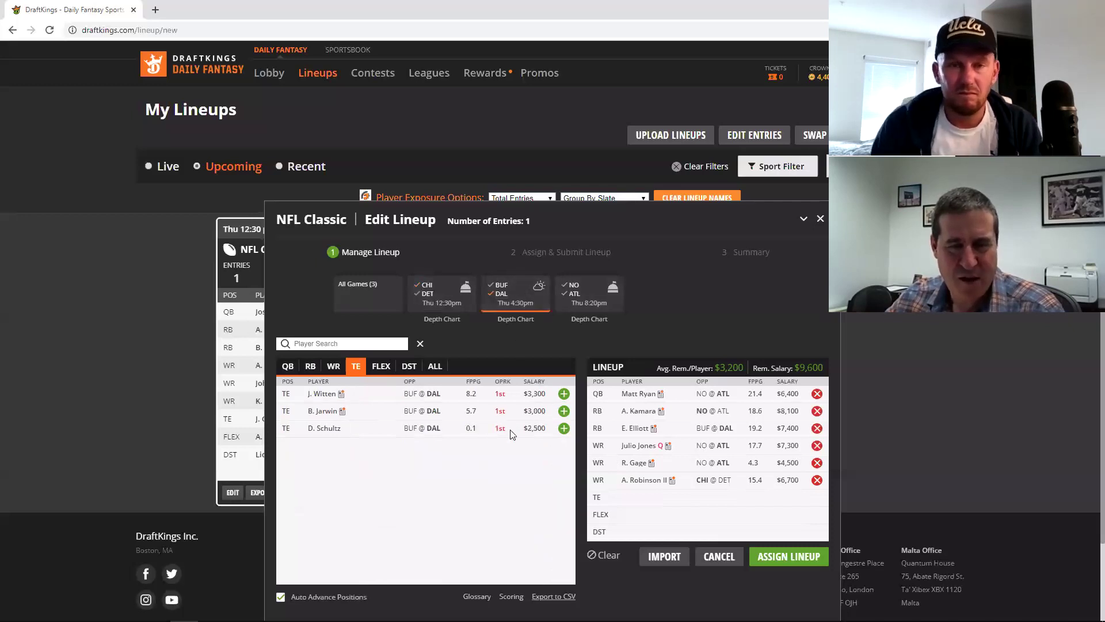
Step: Fill the DST slot with the Bills and the FLEX slot with Detroit receiver D. Amendola
{"action": "left_click", "coordinate": [422, 369]}
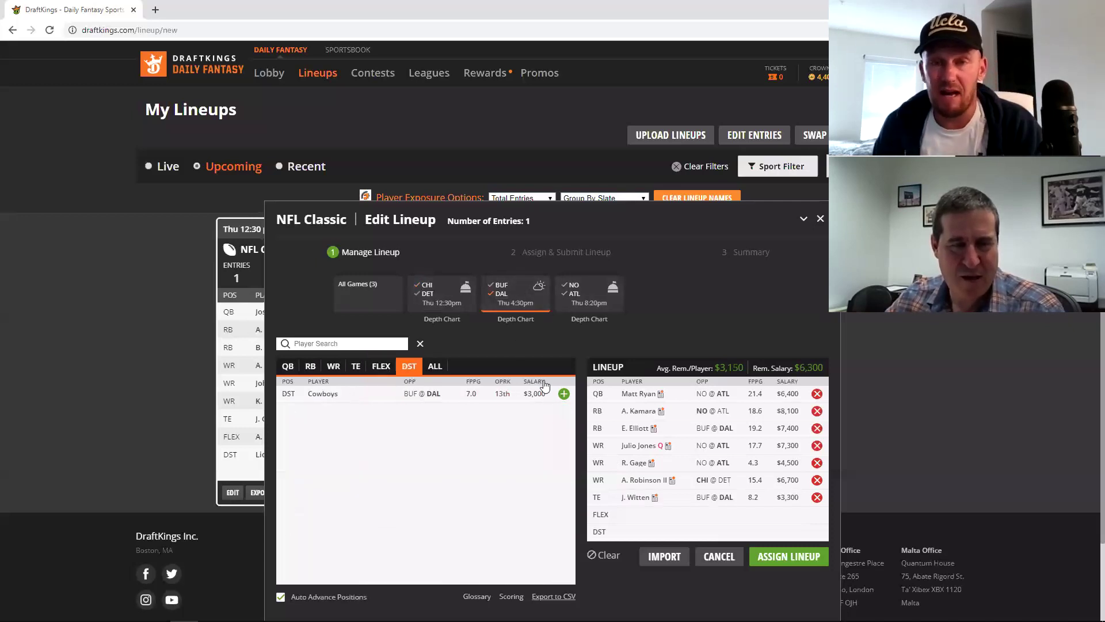
{"action": "left_click", "coordinate": [496, 301]}
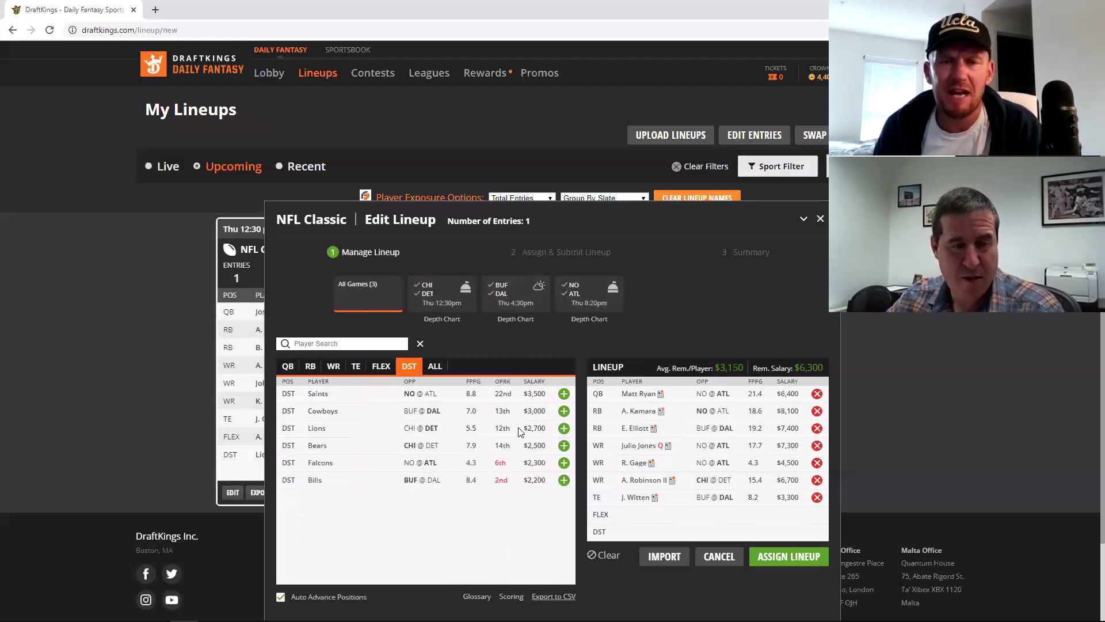
{"action": "left_click", "coordinate": [563, 480]}
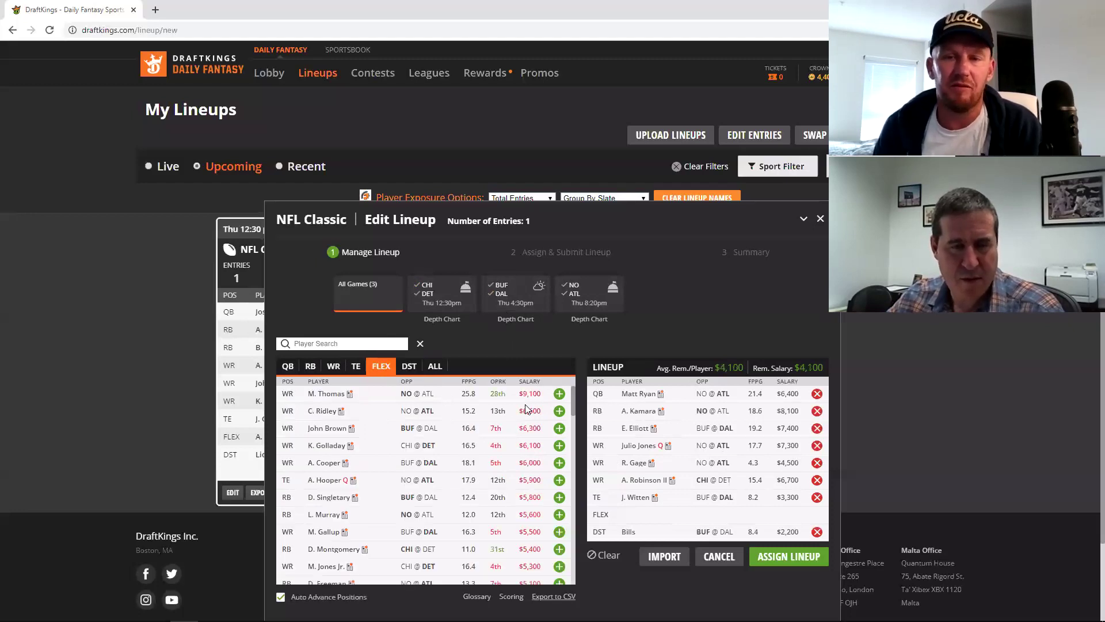
{"action": "left_click_drag", "start_coordinate": [569, 403], "coordinate": [565, 453]}
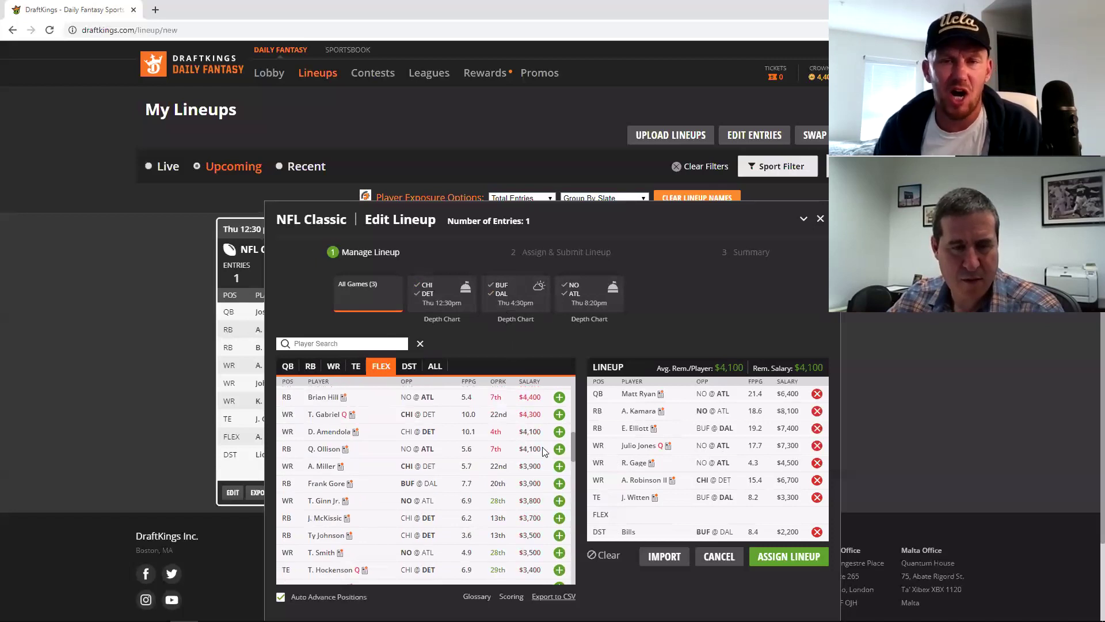
{"action": "left_click", "coordinate": [559, 432]}
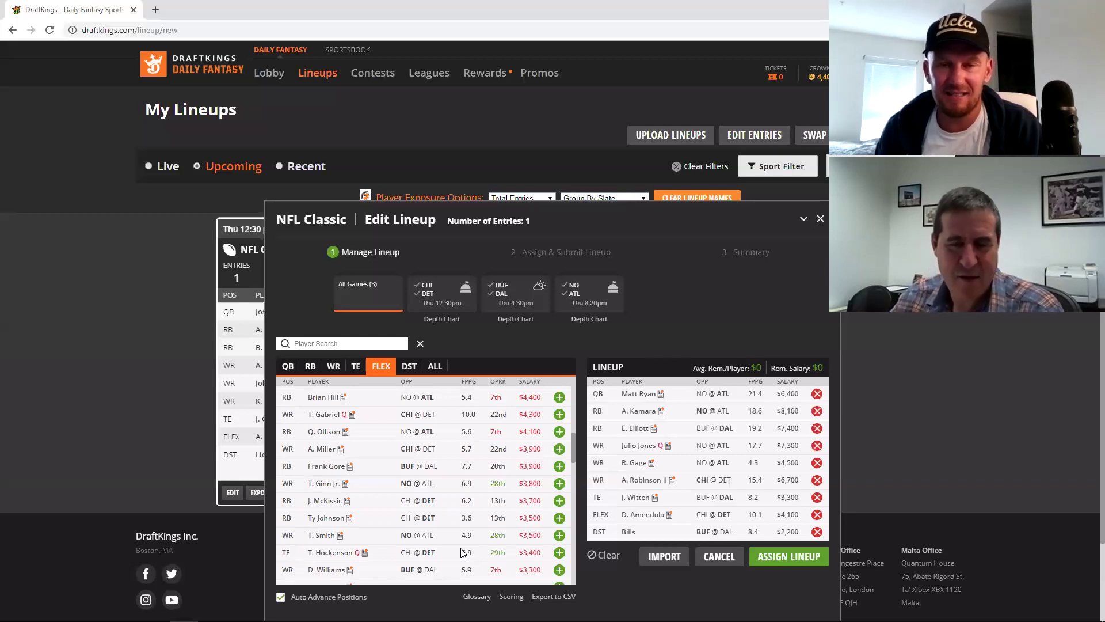
Step: Check D. Amendola's season stats and game log on his player card
{"action": "left_click", "coordinate": [633, 514]}
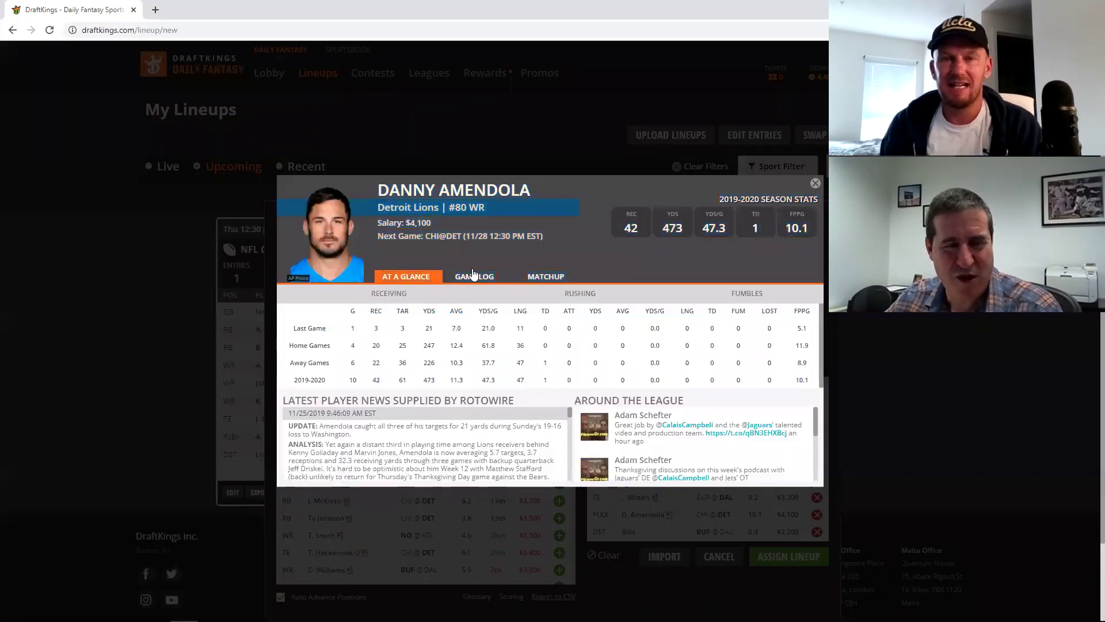
{"action": "left_click", "coordinate": [478, 277]}
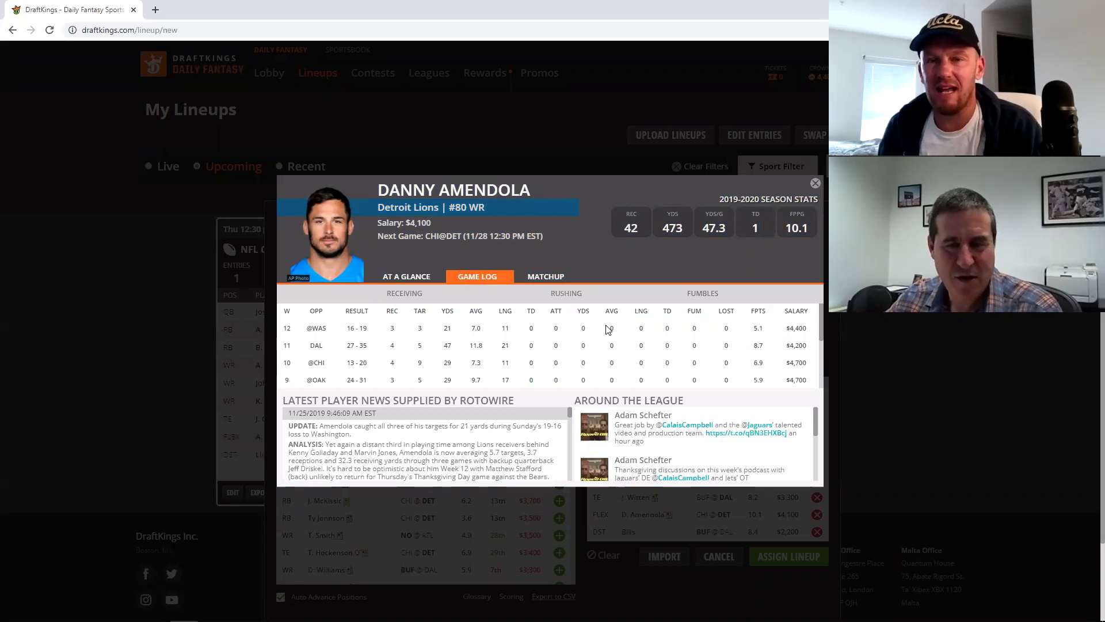
{"action": "left_click", "coordinate": [265, 522]}
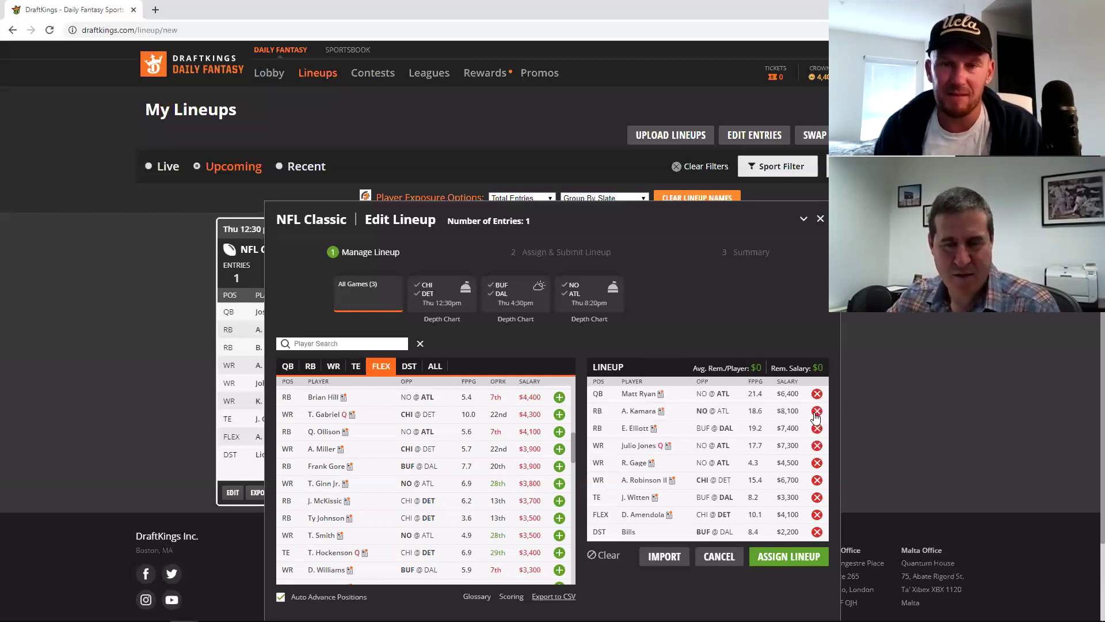
Step: Replace D. Amendola in the FLEX slot with New Orleans receiver M. Thomas
{"action": "left_click", "coordinate": [817, 514]}
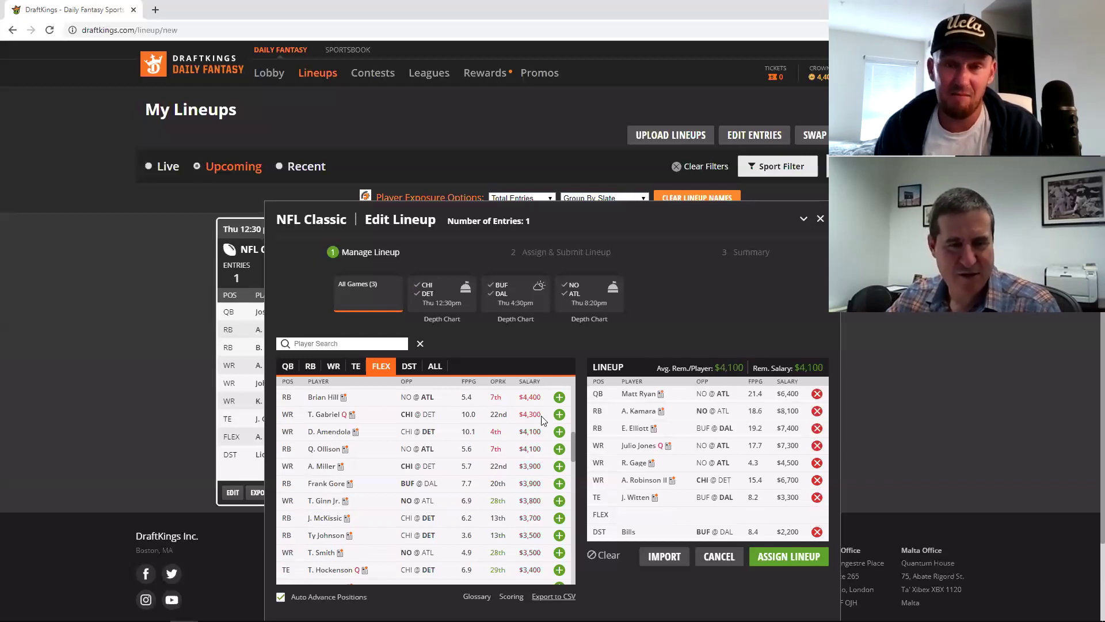
{"action": "left_click_drag", "start_coordinate": [574, 439], "coordinate": [565, 401]}
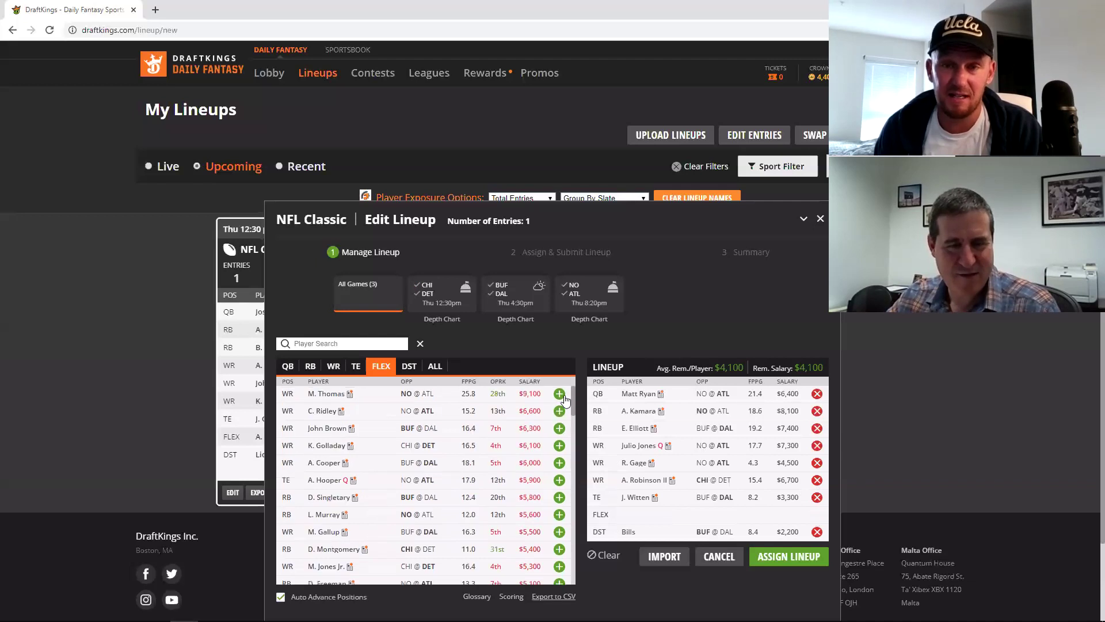
{"action": "left_click", "coordinate": [560, 394]}
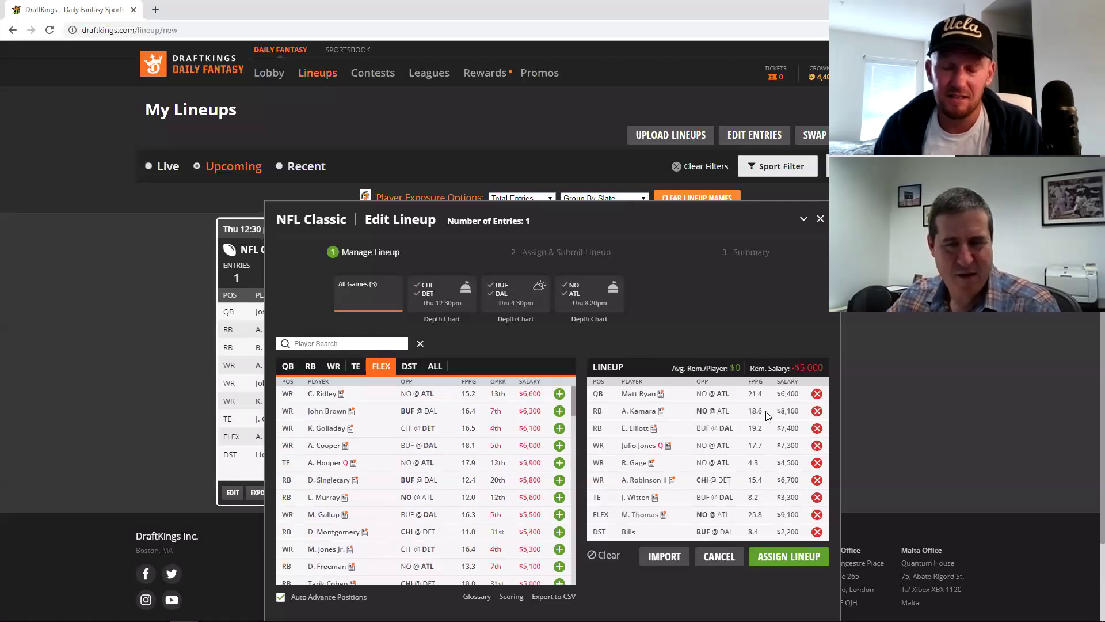
Step: Remove running backs A. Kamara and E. Elliott, and put Detroit's B. Scarbrough in the first RB slot
{"action": "left_click", "coordinate": [817, 410]}
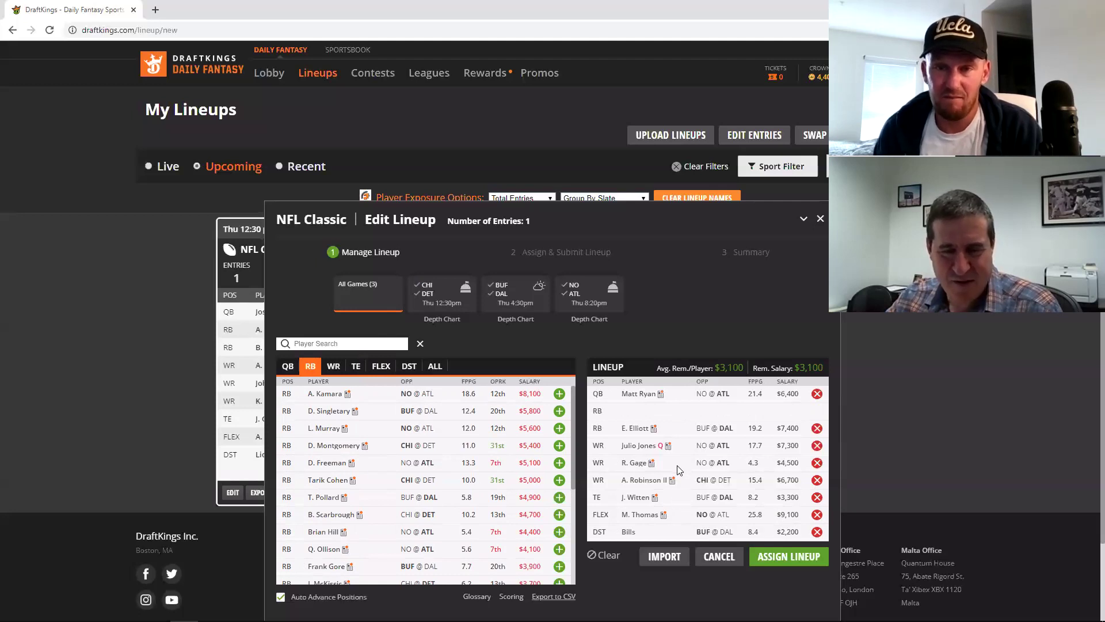
{"action": "left_click", "coordinate": [817, 428]}
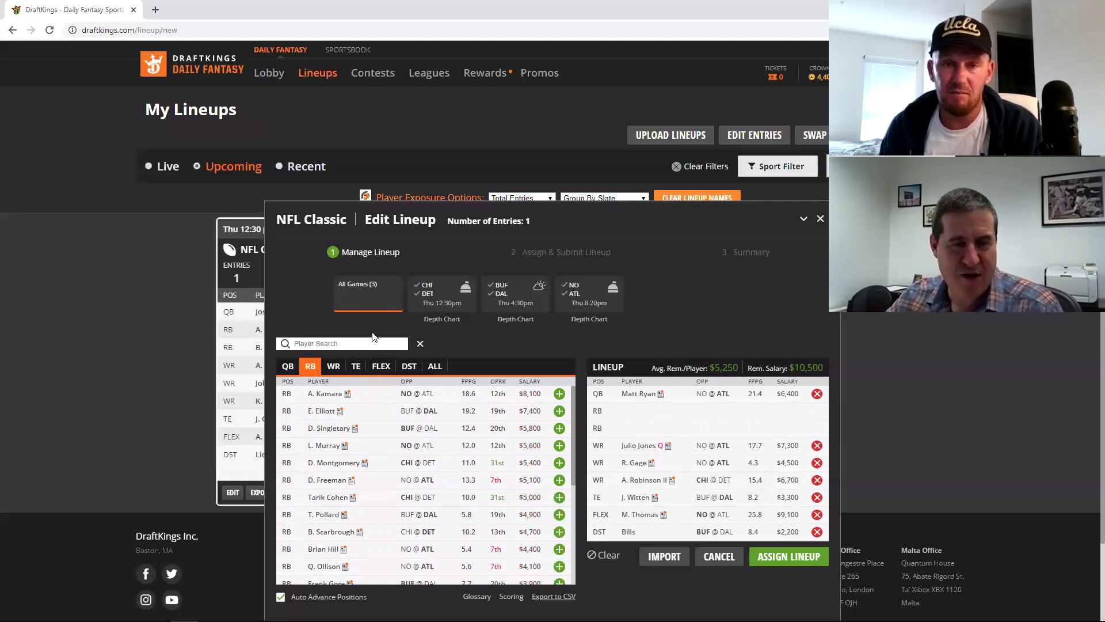
{"action": "left_click", "coordinate": [441, 297]}
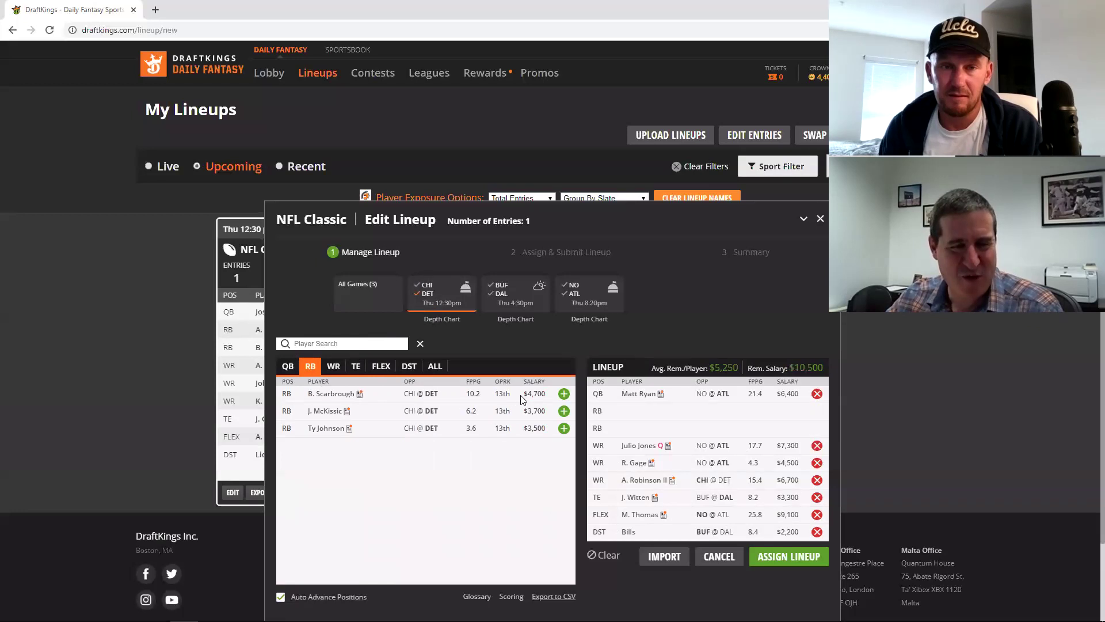
{"action": "left_click", "coordinate": [565, 395]}
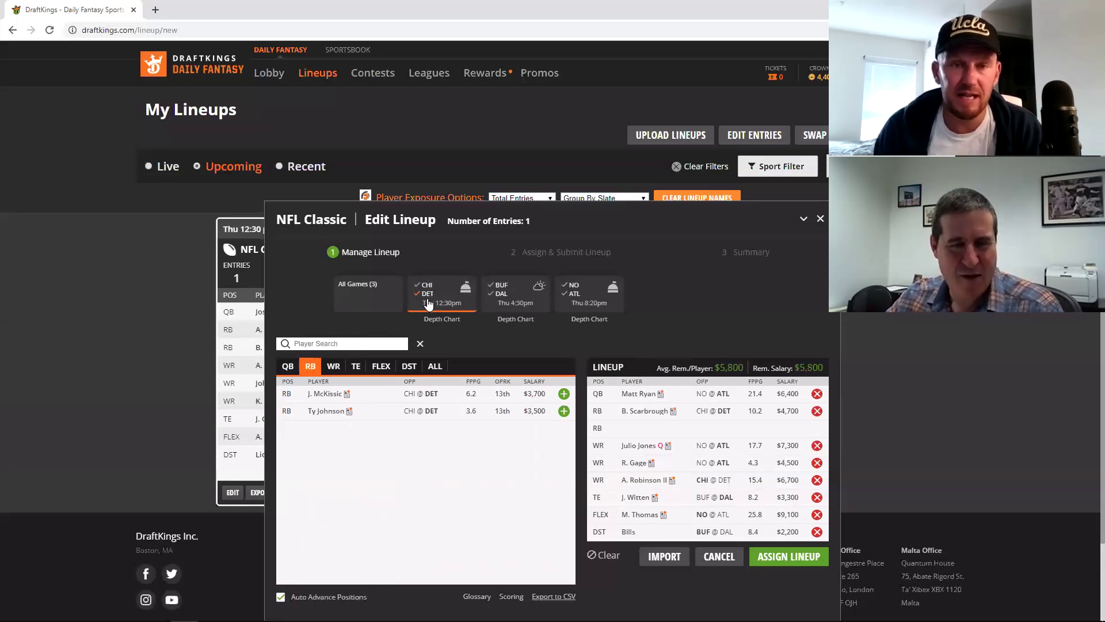
Step: Fill the second RB slot with Chicago running back D. Montgomery
{"action": "left_click", "coordinate": [426, 294]}
{"action": "left_click", "coordinate": [426, 285]}
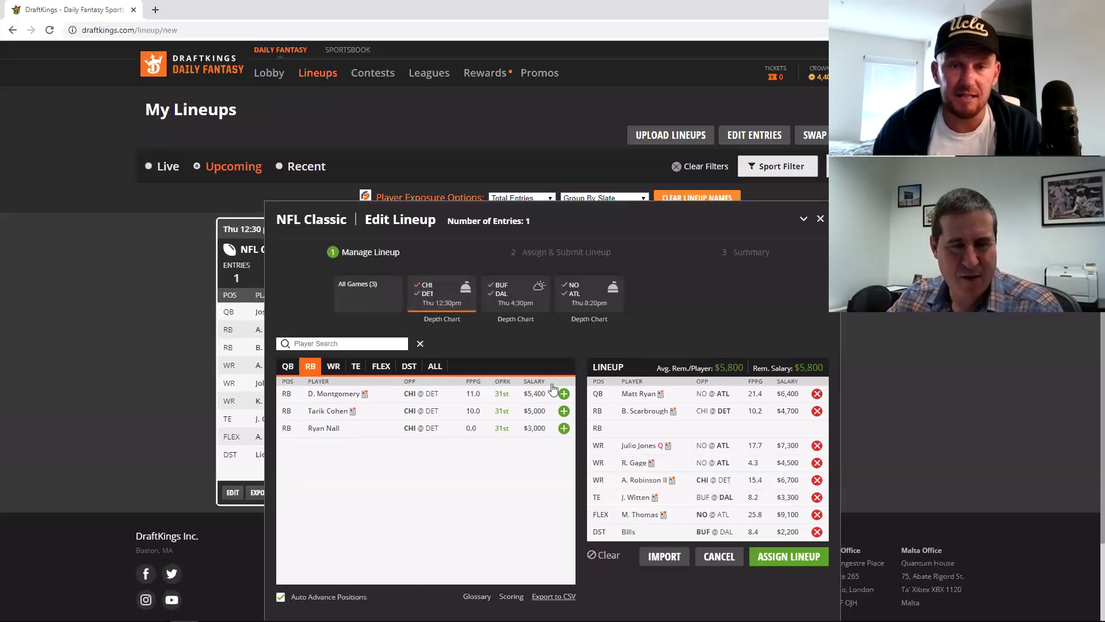
{"action": "left_click", "coordinate": [564, 394]}
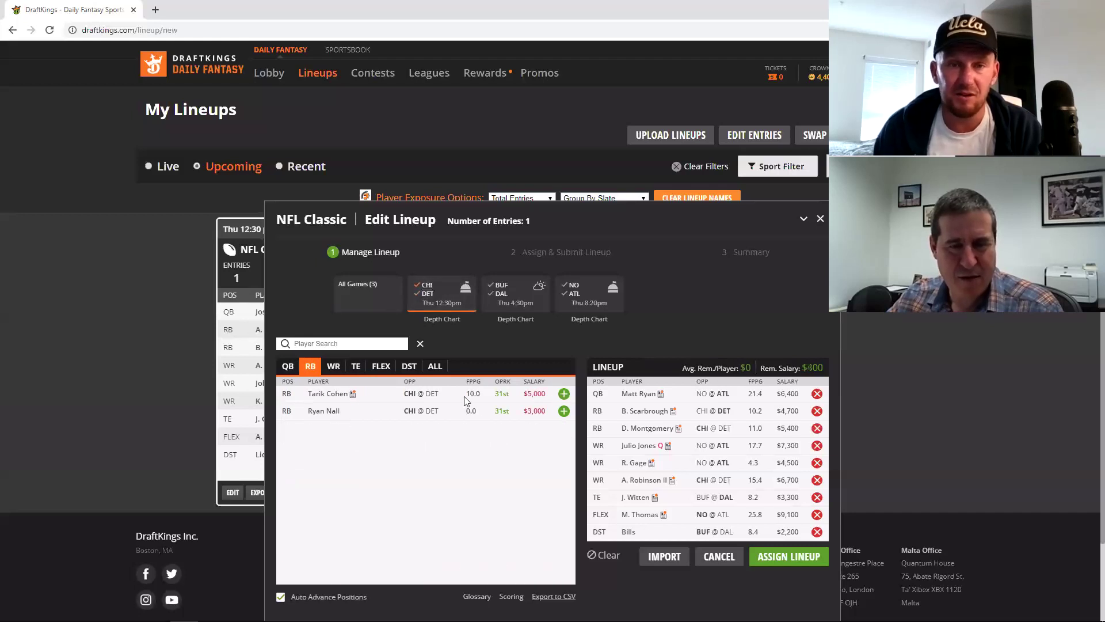
Step: Replace D. Montgomery in the second RB slot with Buffalo running back D. Singletary
{"action": "left_click", "coordinate": [817, 429]}
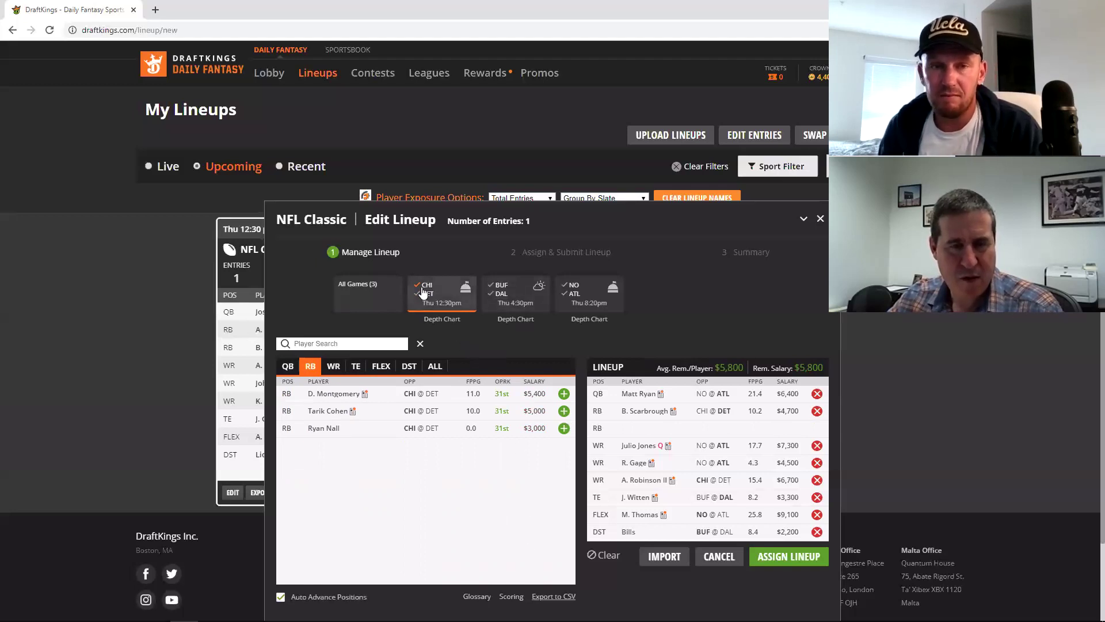
{"action": "left_click", "coordinate": [472, 291]}
{"action": "left_click", "coordinate": [507, 291]}
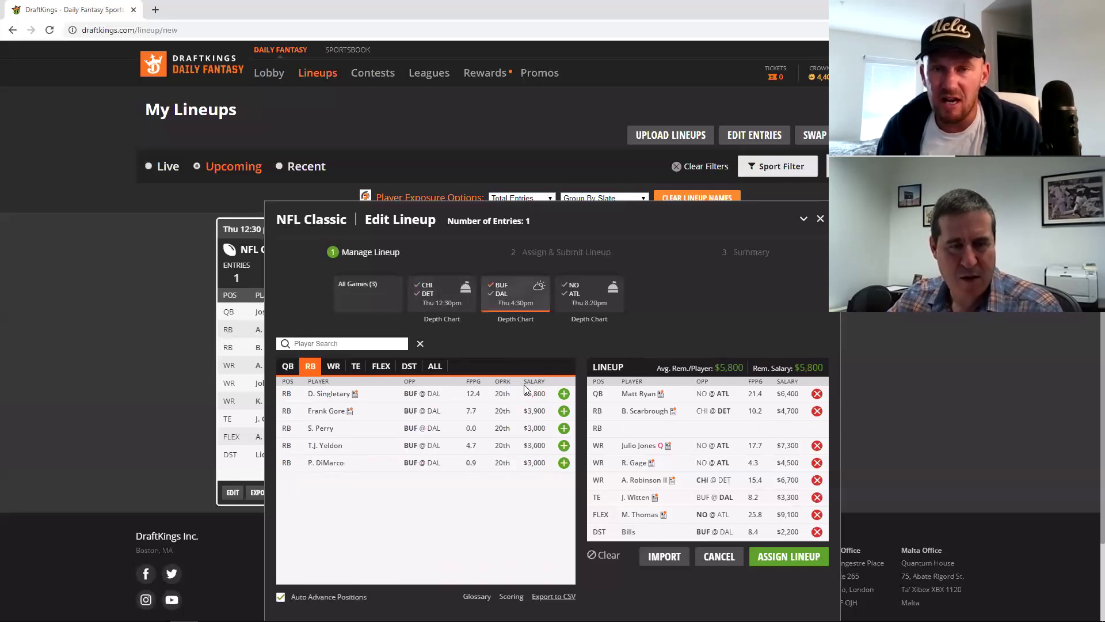
{"action": "left_click", "coordinate": [565, 394]}
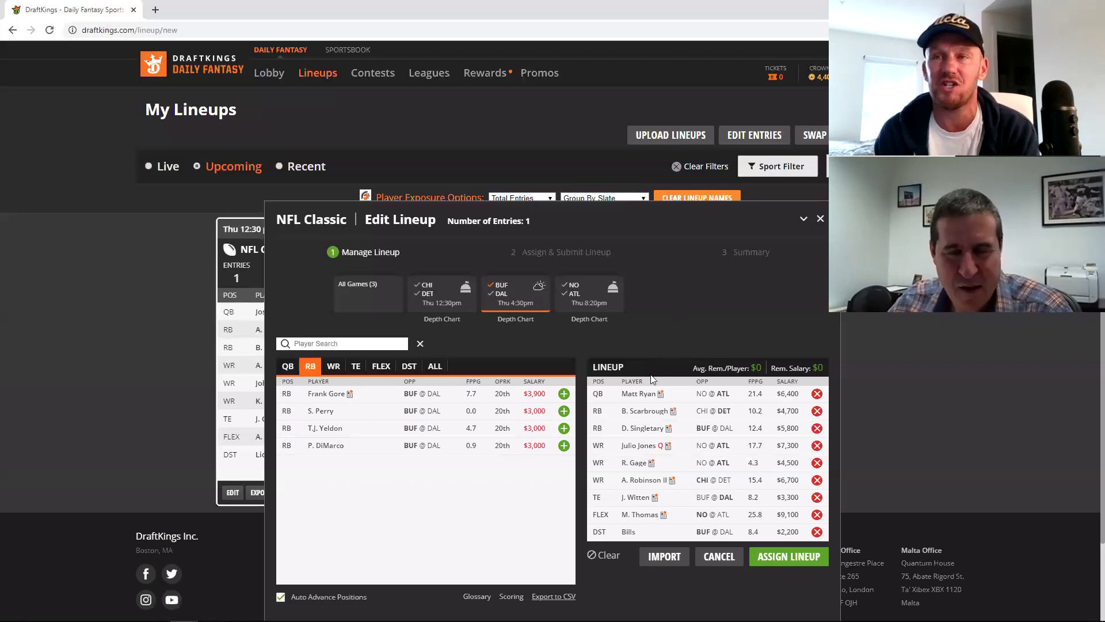
Step: Check B. Scarbrough's season stats and game log on his player card
{"action": "left_click", "coordinate": [639, 413]}
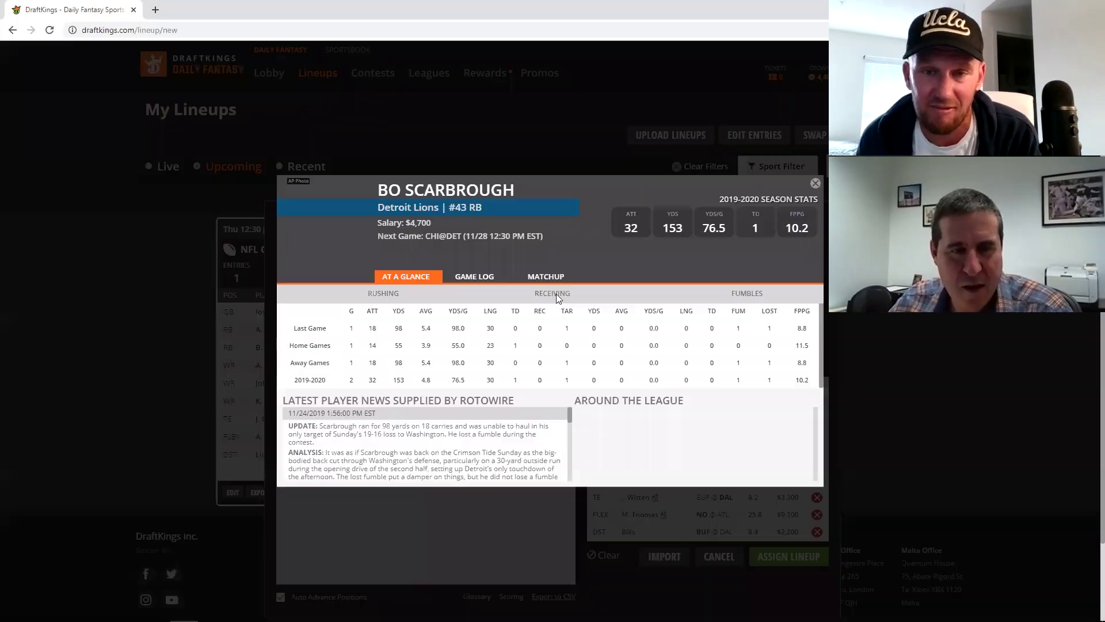
{"action": "left_click", "coordinate": [476, 278]}
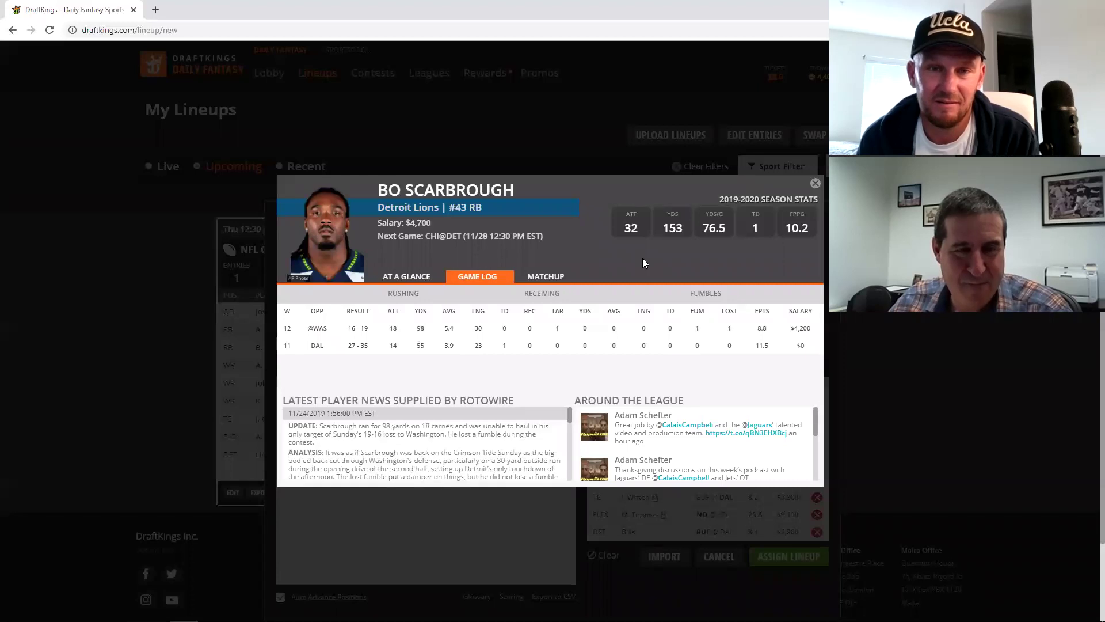
{"action": "left_click", "coordinate": [815, 183]}
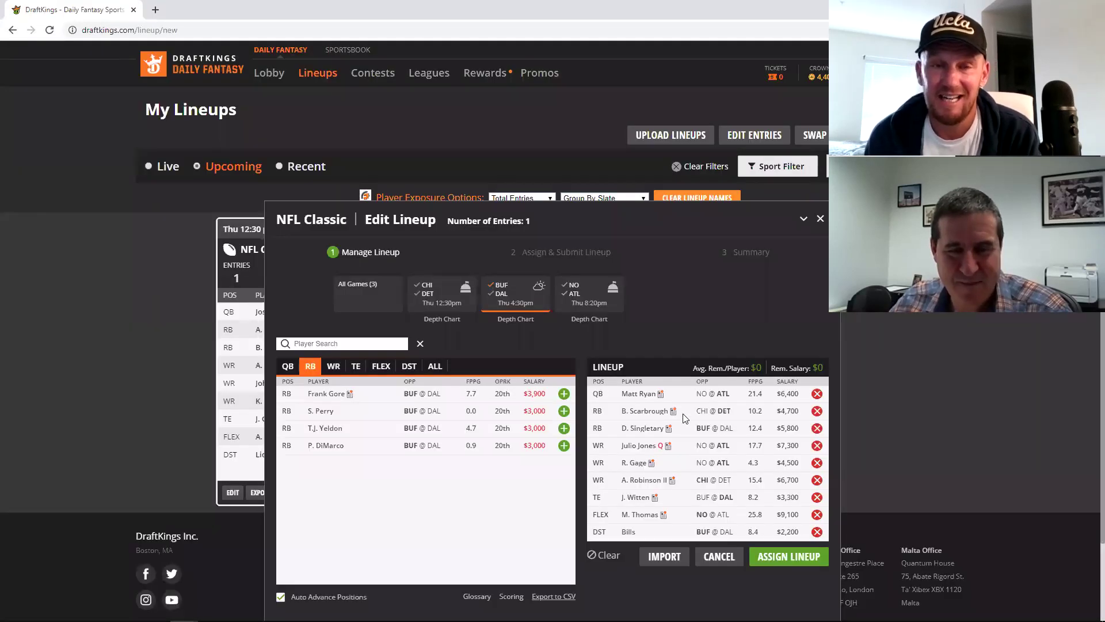
Step: Replace B. Scarbrough in the first RB slot with Chicago's Tarik Cohen, chosen from all games
{"action": "left_click", "coordinate": [816, 410]}
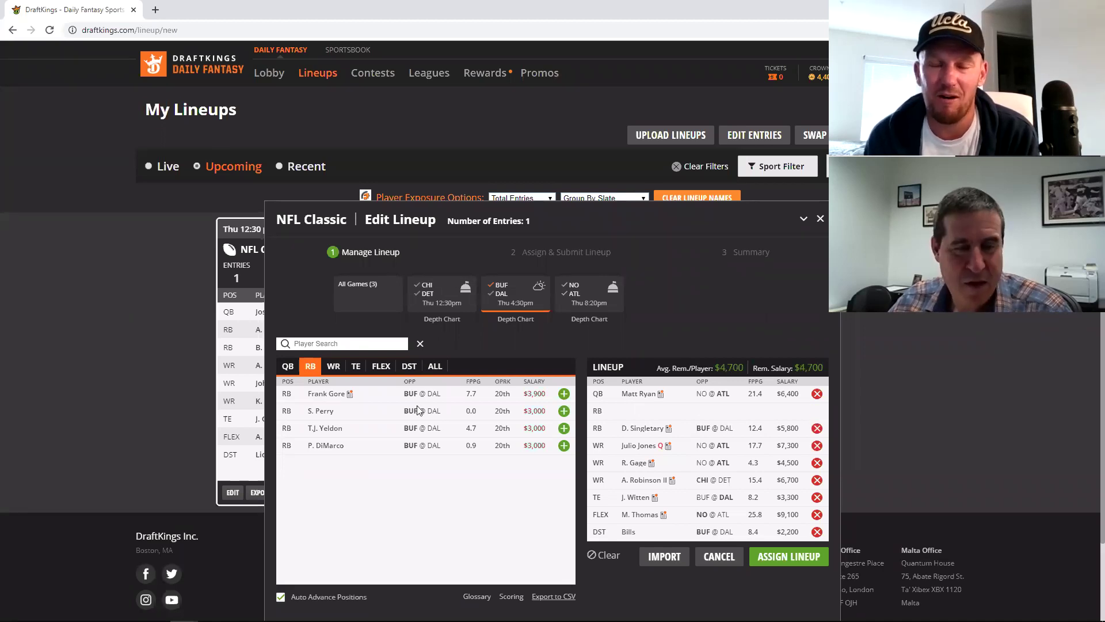
{"action": "left_click", "coordinate": [495, 291]}
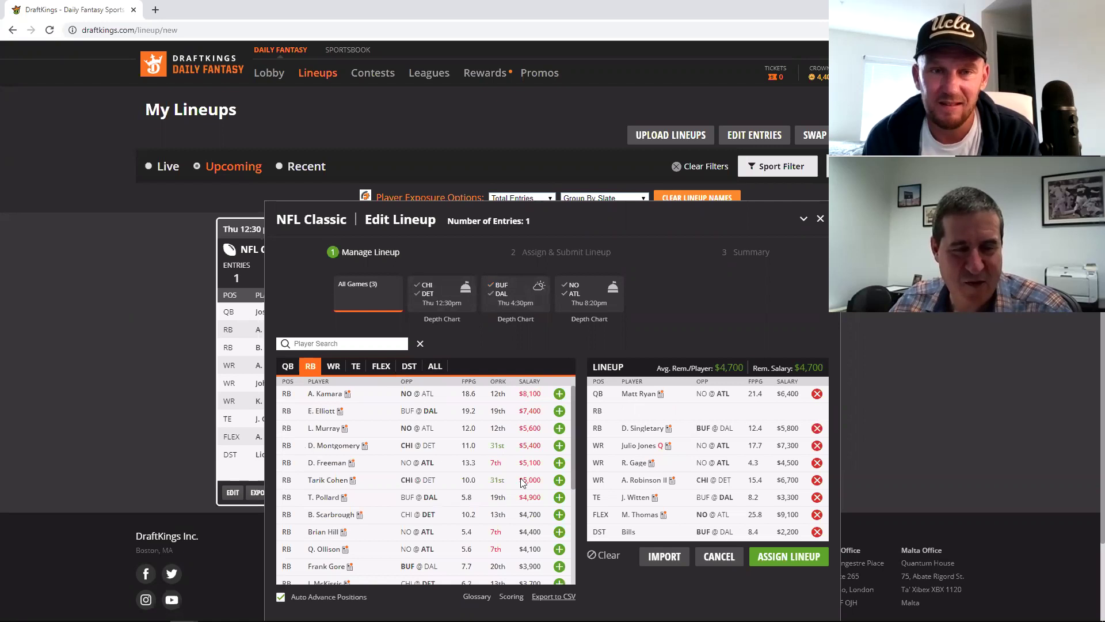
{"action": "left_click", "coordinate": [559, 480]}
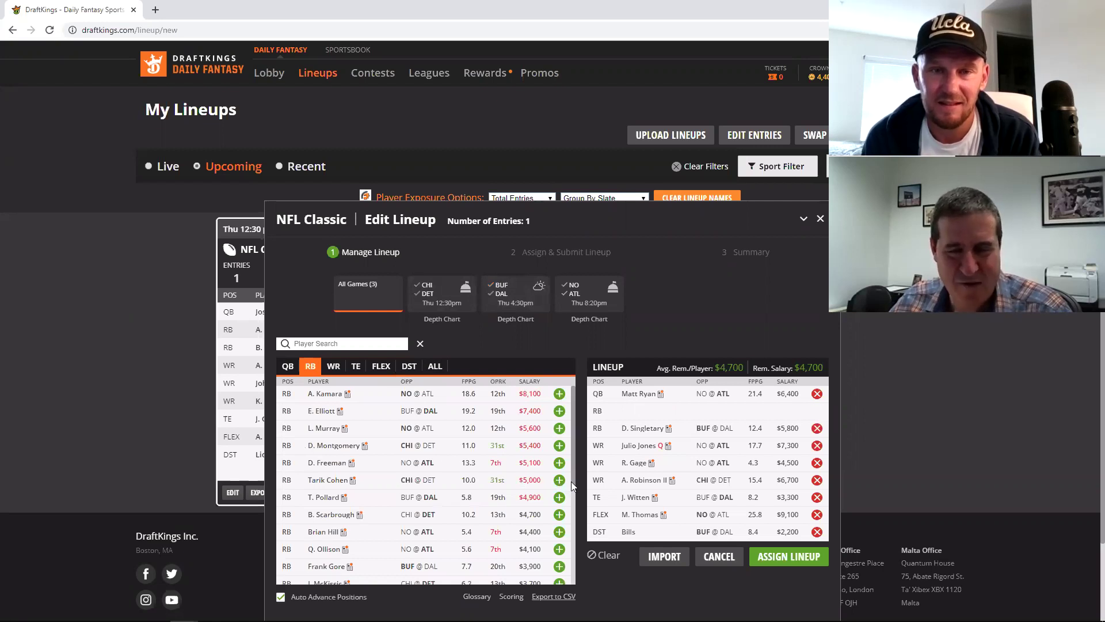
Step: Replace quarterback Matt Ryan with Drew Brees and tight end J. Witten with New Orleans' Jared Cook
{"action": "left_click", "coordinate": [817, 497]}
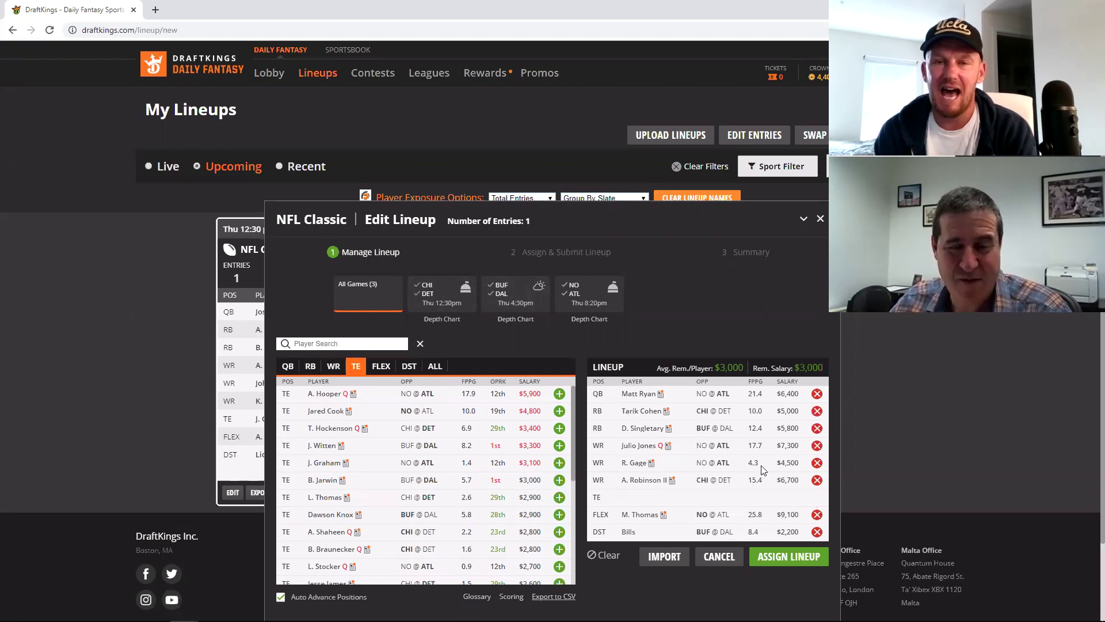
{"action": "left_click", "coordinate": [311, 369]}
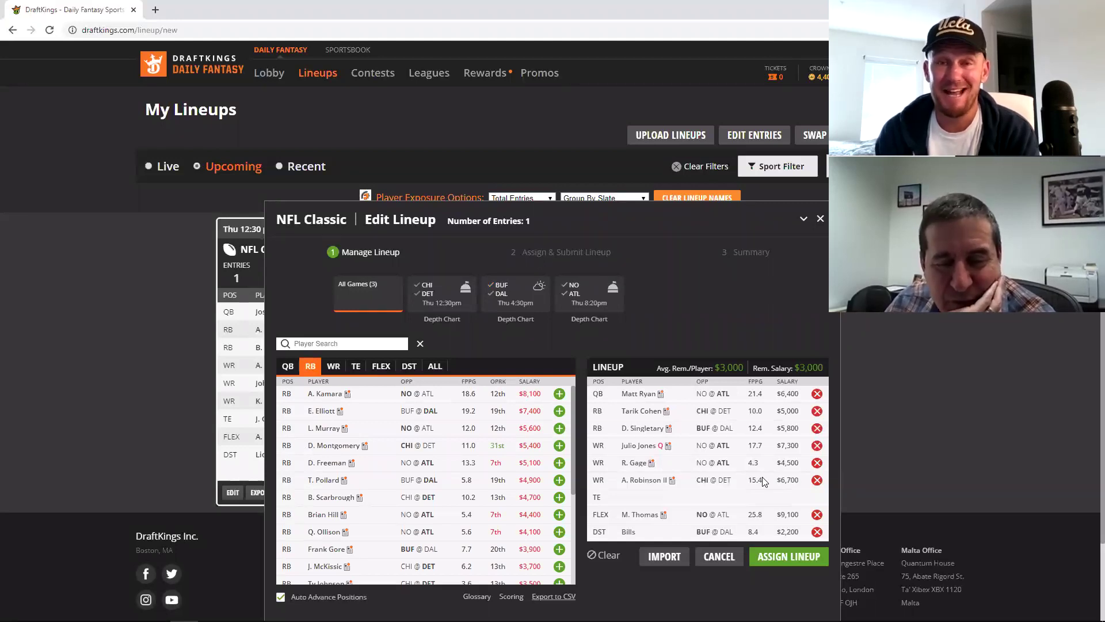
{"action": "left_click", "coordinate": [816, 393]}
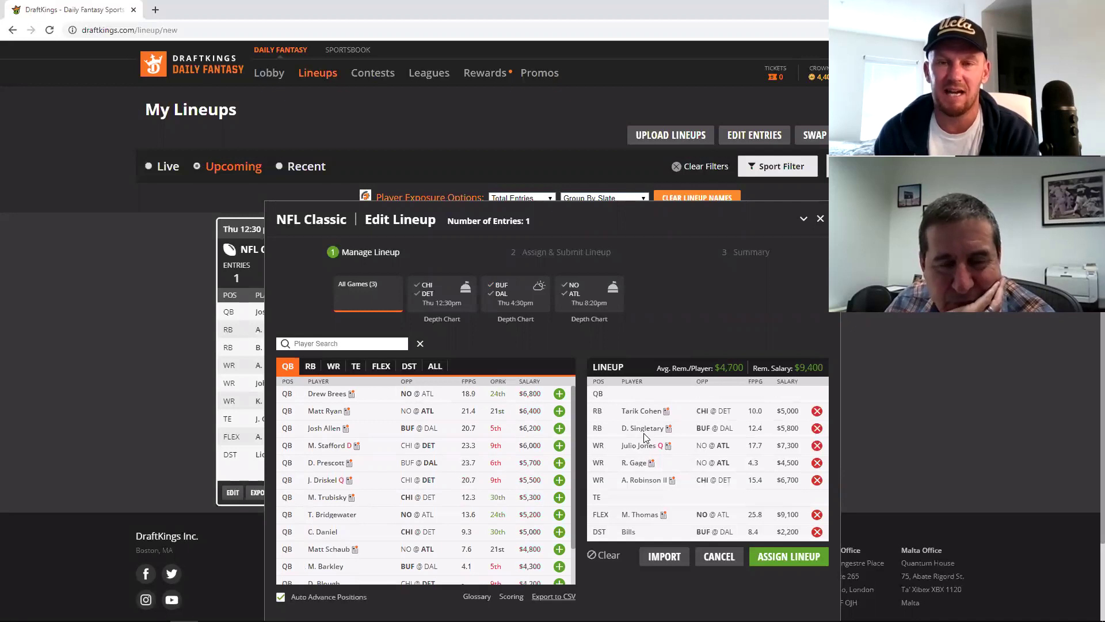
{"action": "left_click", "coordinate": [573, 294]}
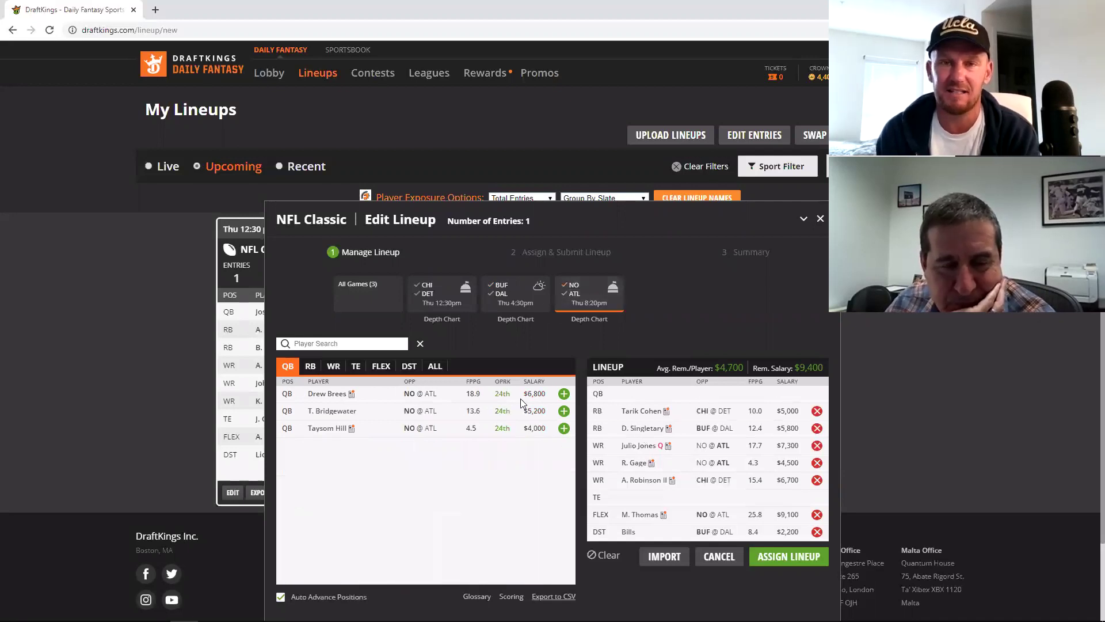
{"action": "left_click", "coordinate": [561, 394]}
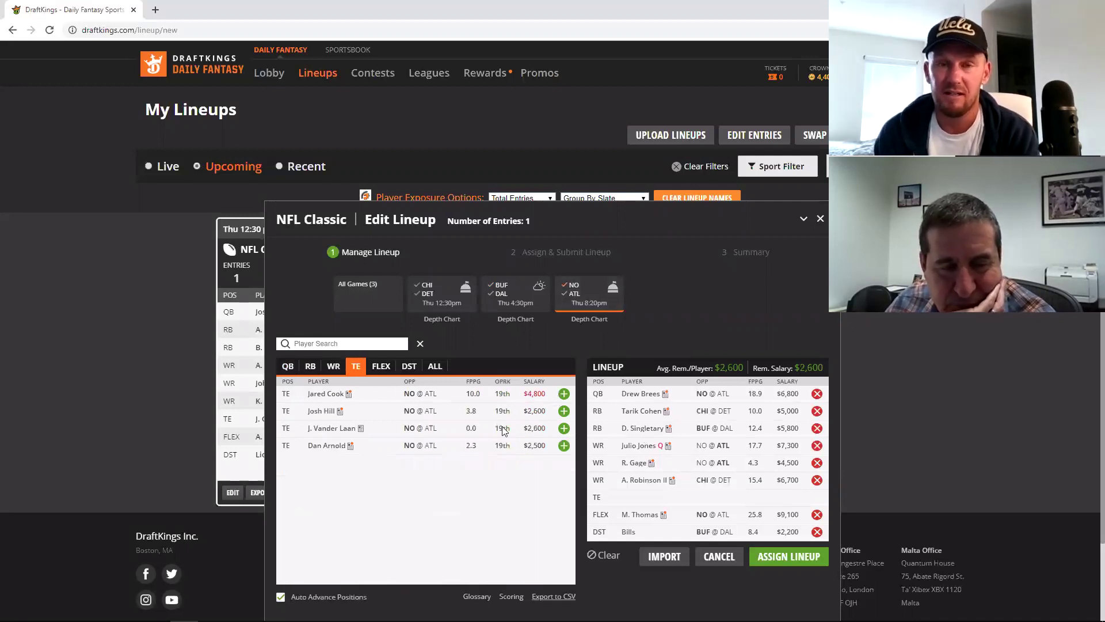
{"action": "left_click", "coordinate": [564, 394]}
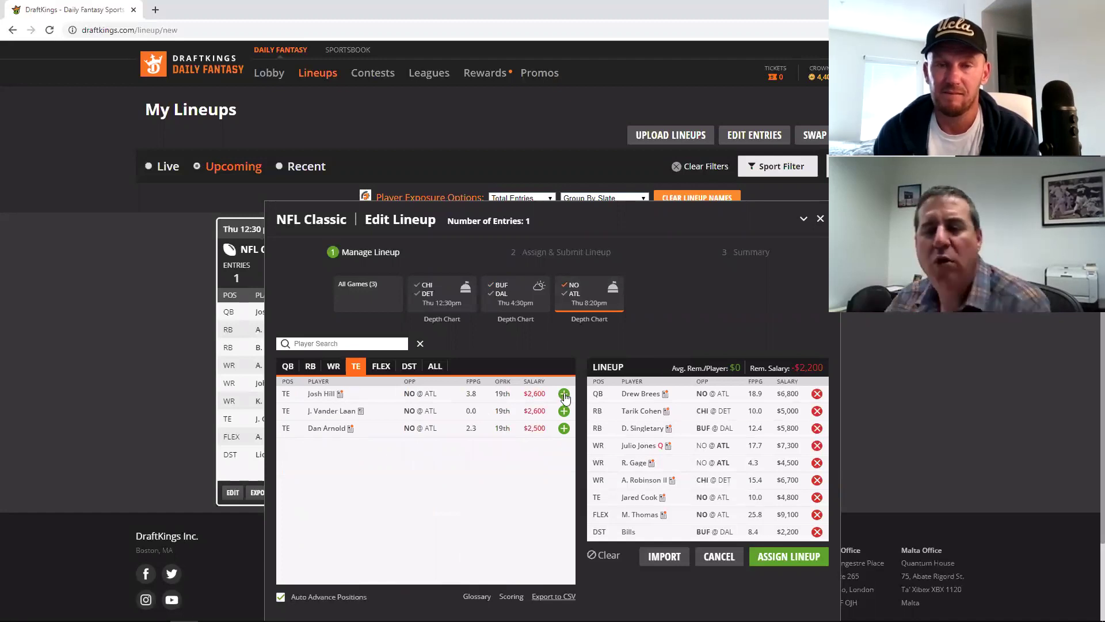
Step: Remove Julio Jones, M. Thomas, Jared Cook and Tarik Cohen from the lineup
{"action": "left_click", "coordinate": [816, 446]}
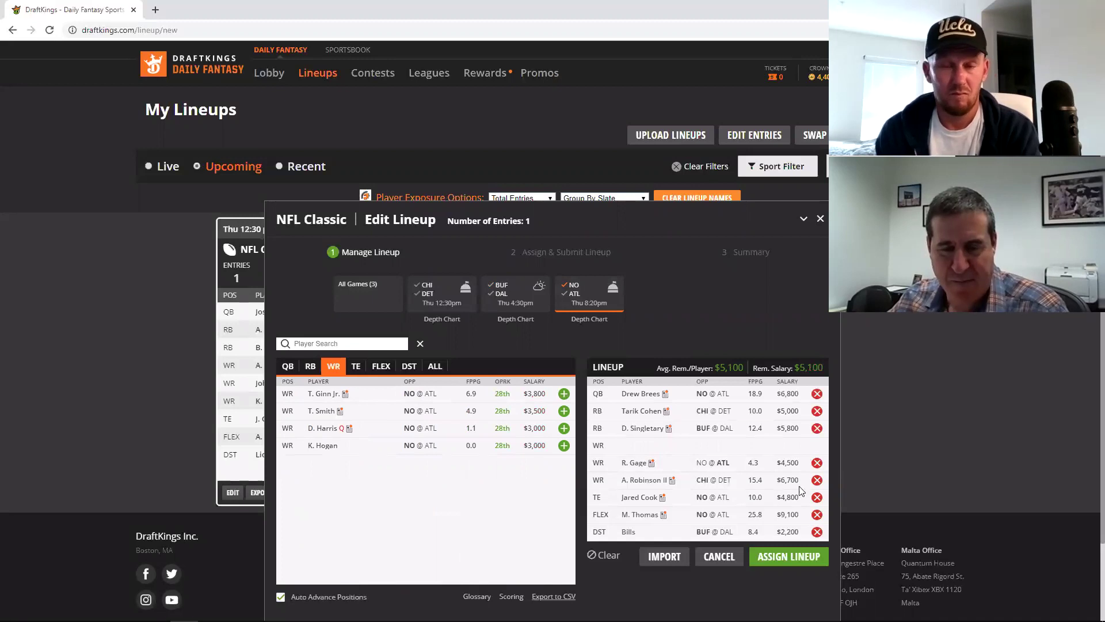
{"action": "left_click", "coordinate": [817, 514]}
{"action": "left_click", "coordinate": [817, 497]}
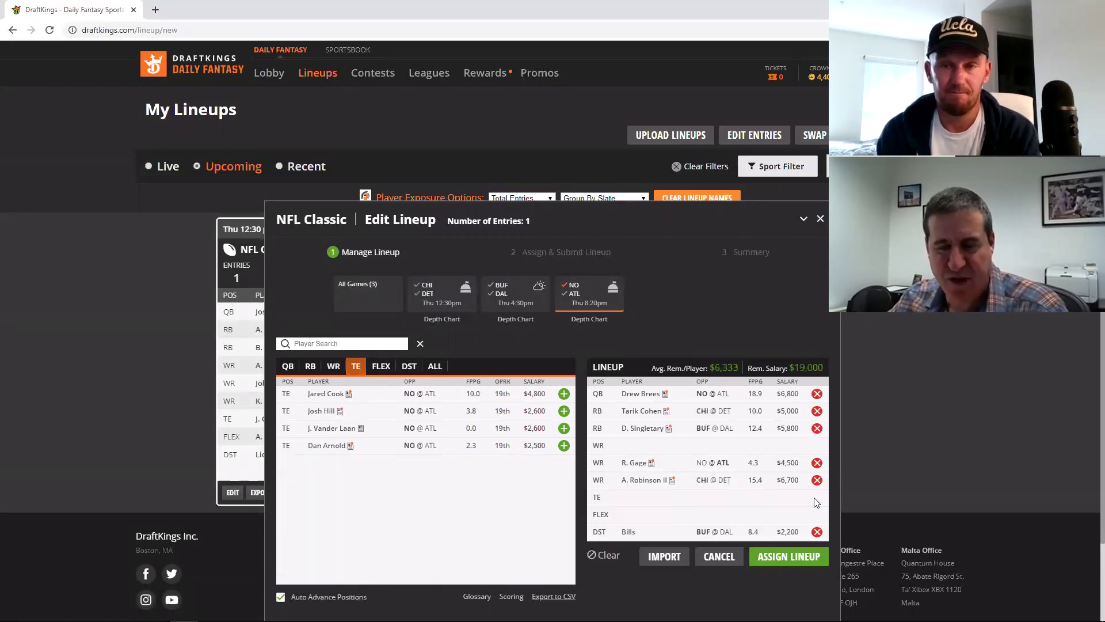
{"action": "left_click", "coordinate": [817, 410]}
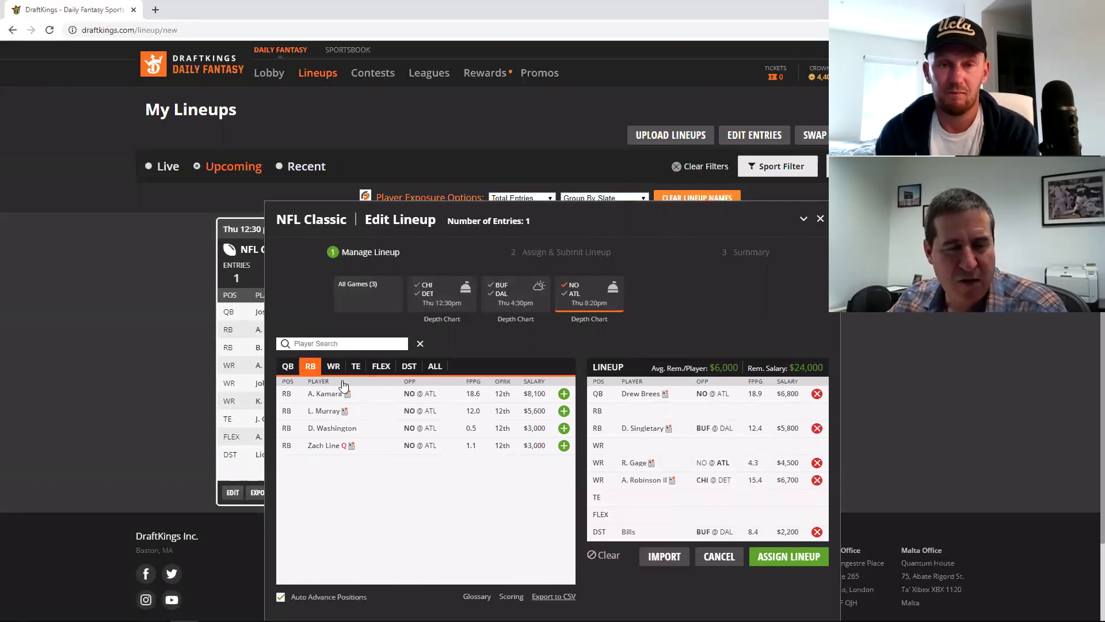
Step: Add New Orleans running back L. Murray to the lineup and replace the Bills defense with the Saints
{"action": "left_click", "coordinate": [564, 411]}
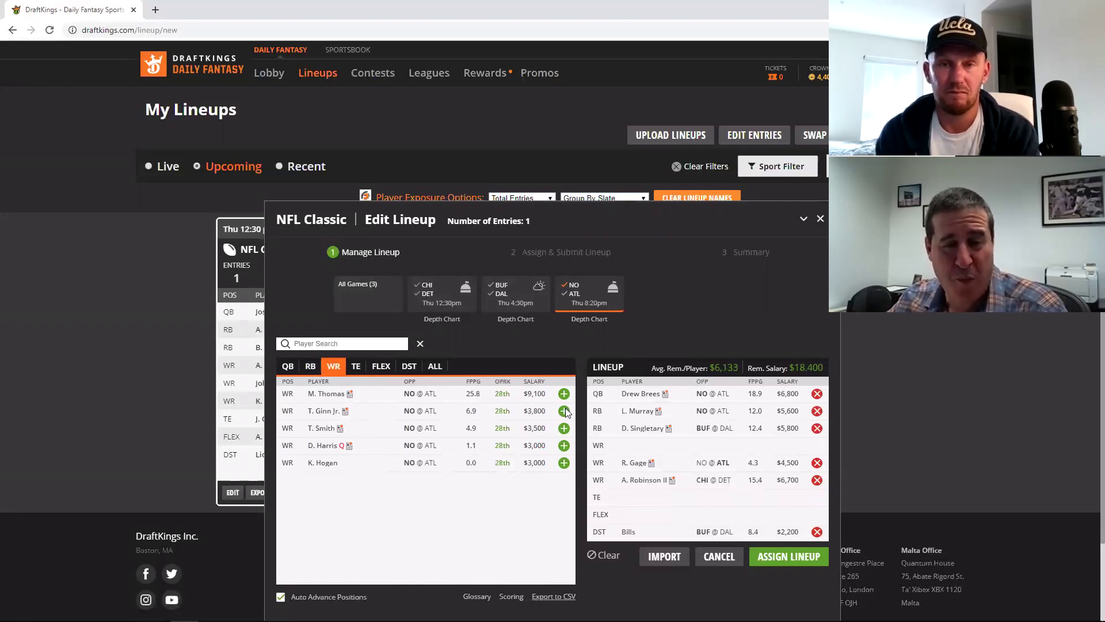
{"action": "left_click", "coordinate": [817, 532]}
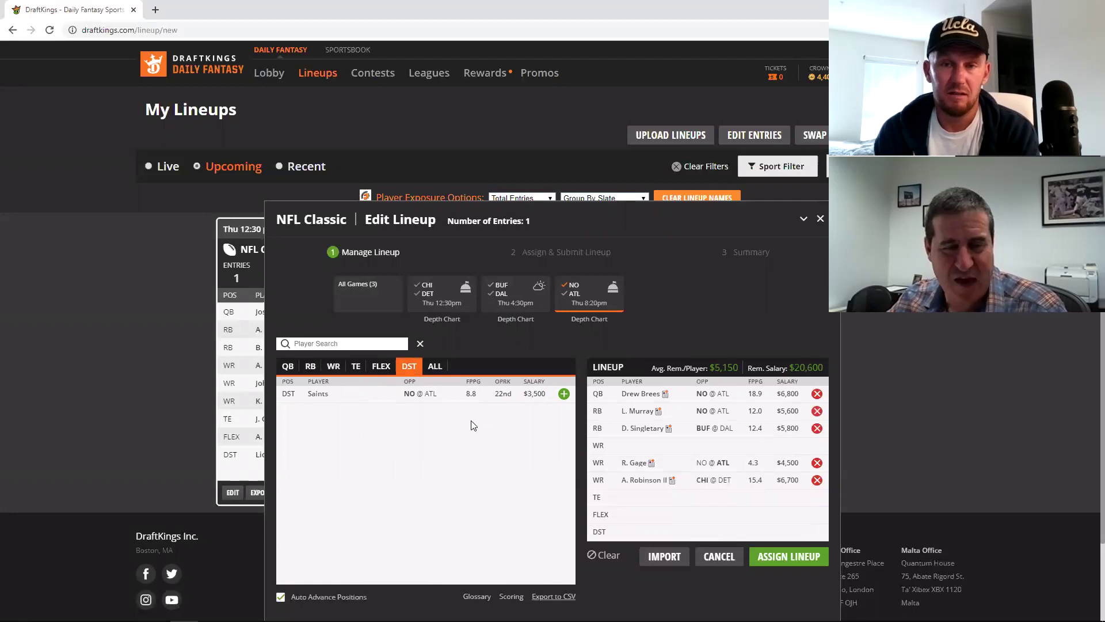
{"action": "left_click", "coordinate": [564, 394]}
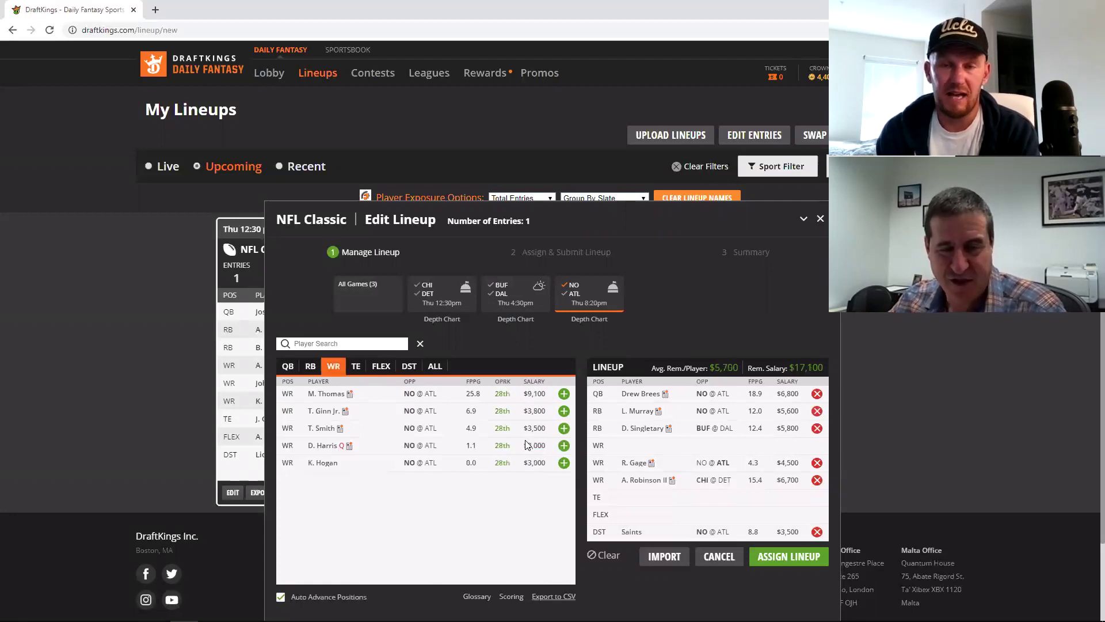
Step: Remove Drew Brees, D. Singletary, R. Gage and A. Robinson II from the lineup
{"action": "left_click", "coordinate": [818, 393]}
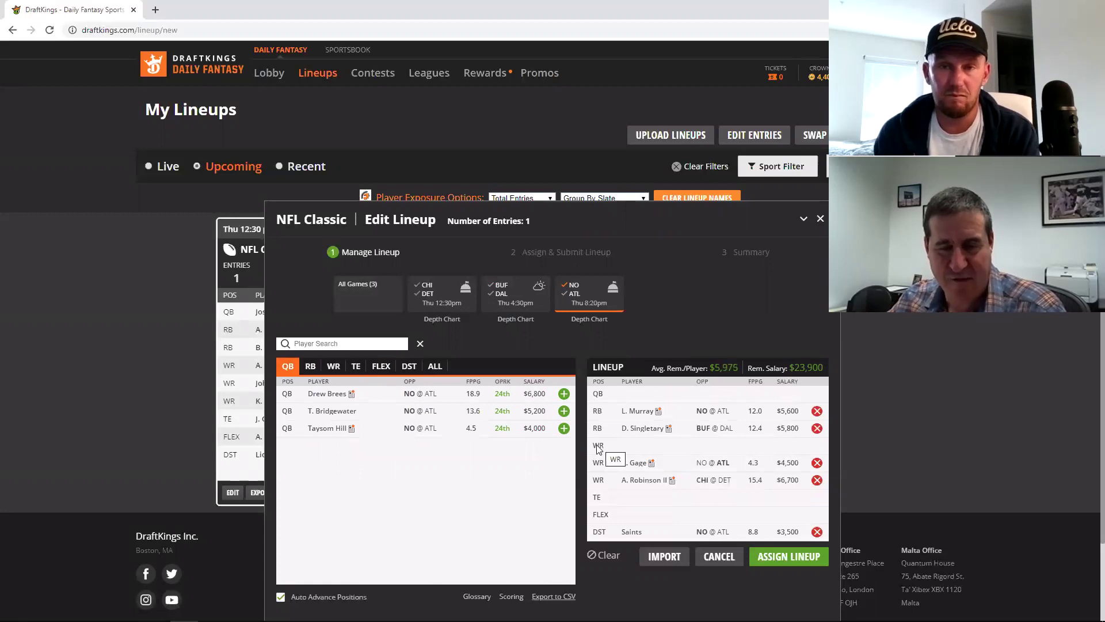
{"action": "left_click", "coordinate": [817, 428]}
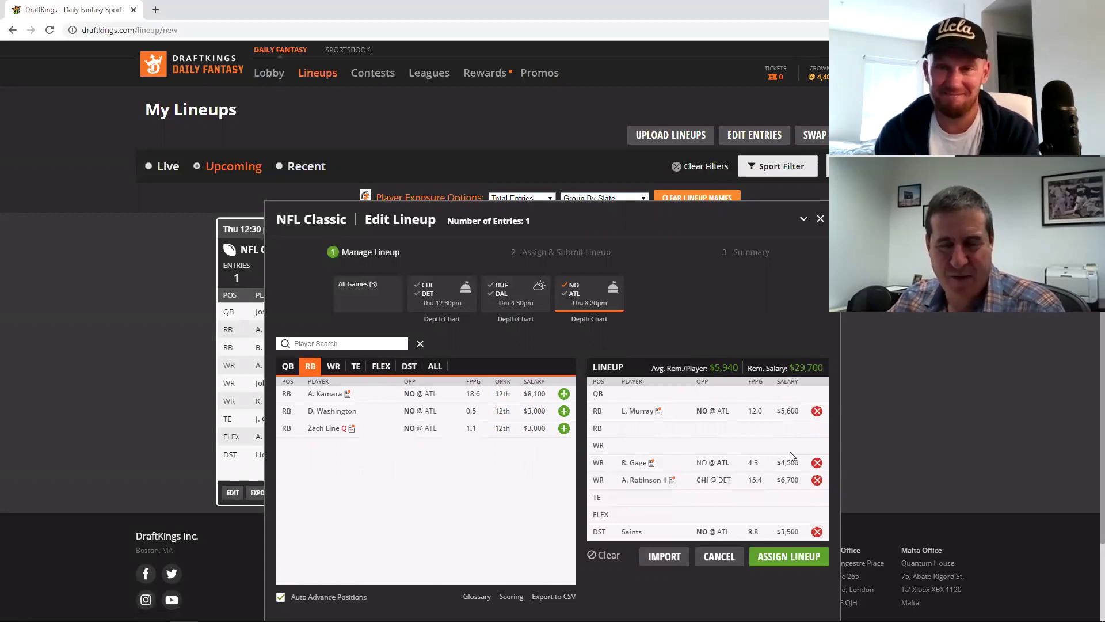
{"action": "left_click", "coordinate": [818, 463]}
{"action": "left_click", "coordinate": [817, 480]}
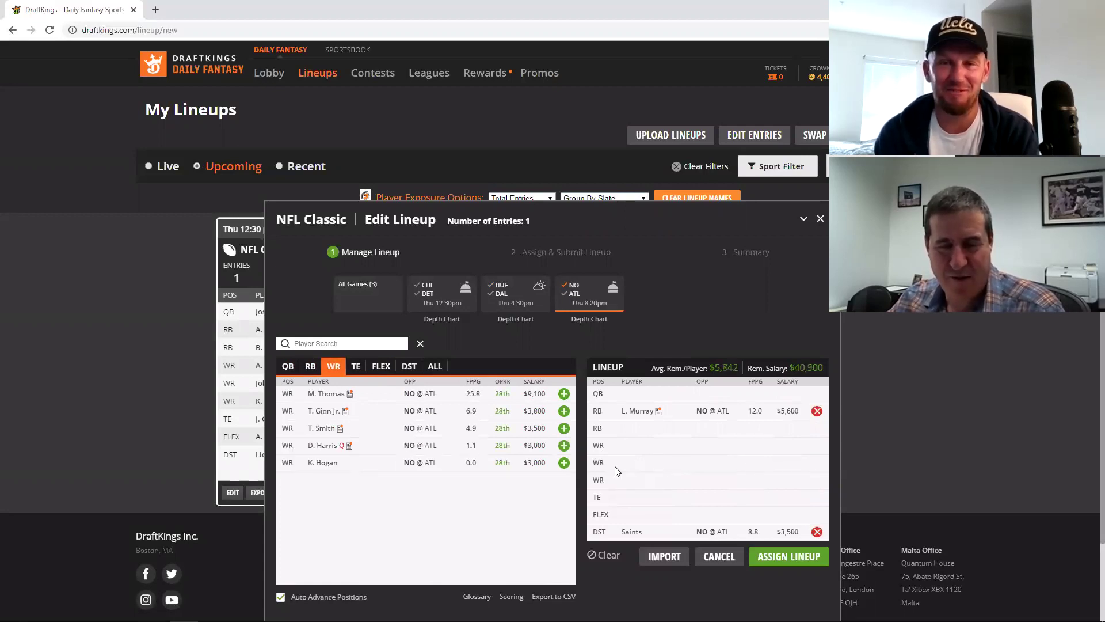
Step: Fill the second RB slot with Dallas running back E. Elliott, chosen from all games
{"action": "left_click", "coordinate": [576, 293]}
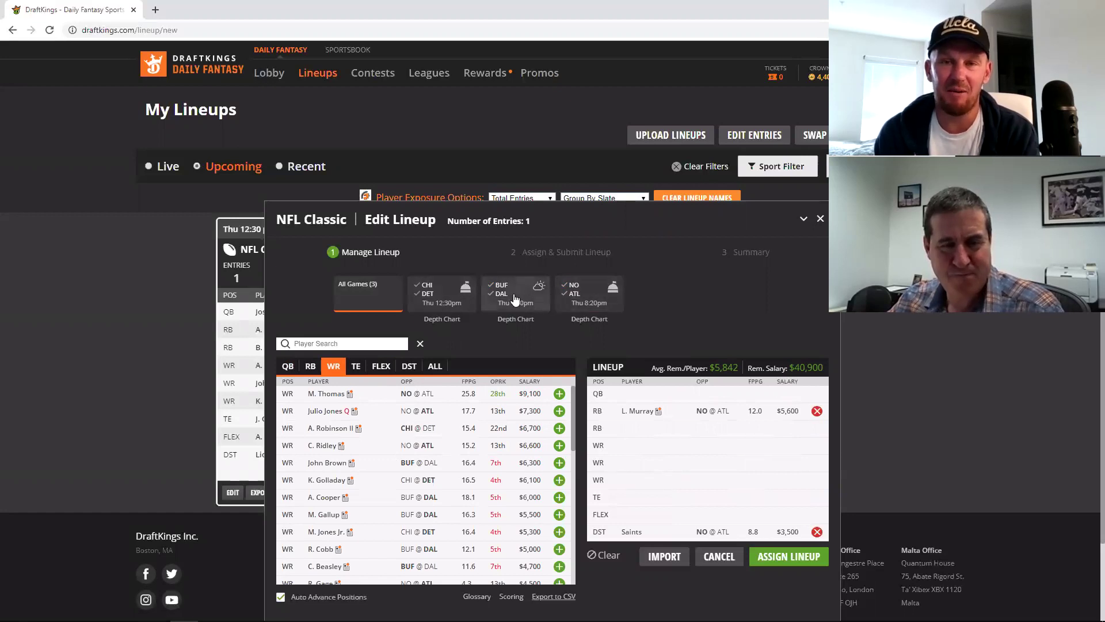
{"action": "left_click", "coordinate": [310, 367]}
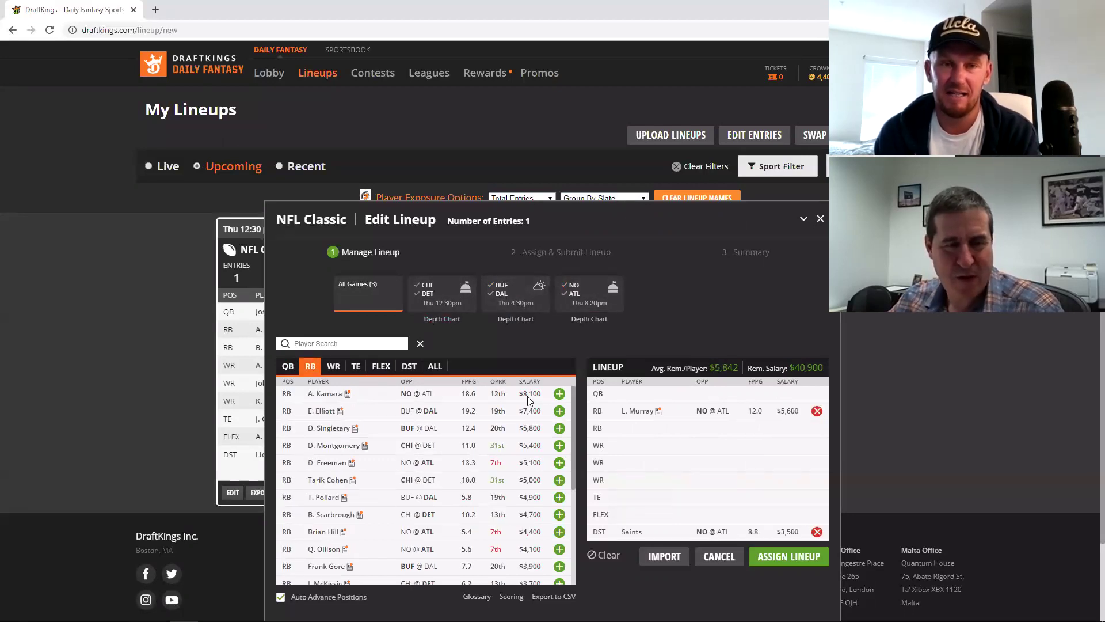
{"action": "left_click", "coordinate": [559, 411]}
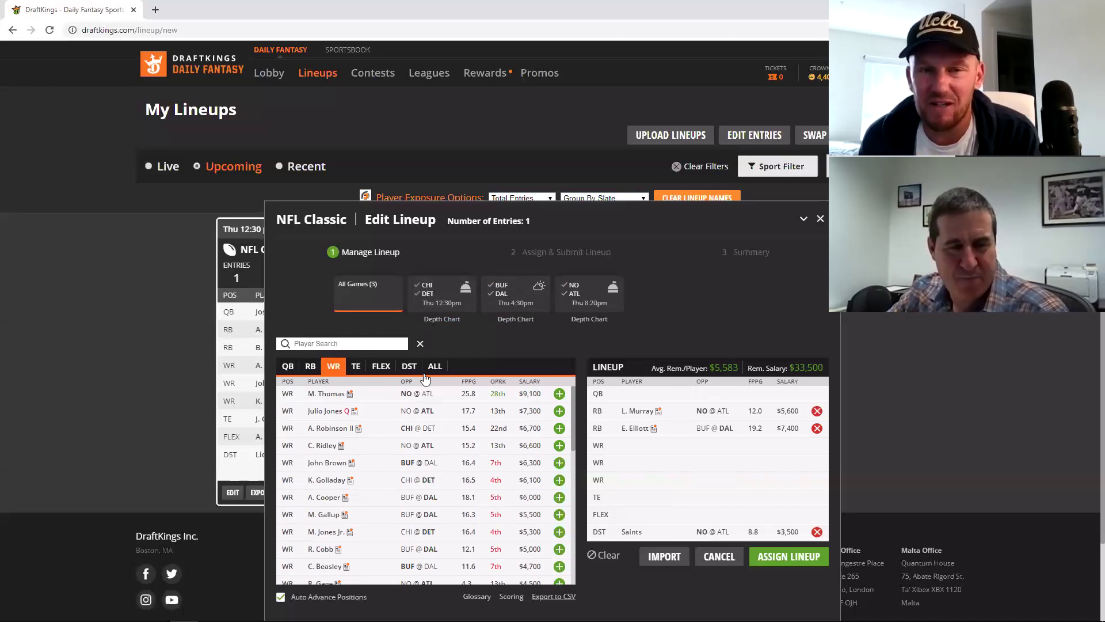
Step: Fill the first two WR slots with Chicago's A. Robinson II and Atlanta's Julio Jones
{"action": "left_click", "coordinate": [559, 428]}
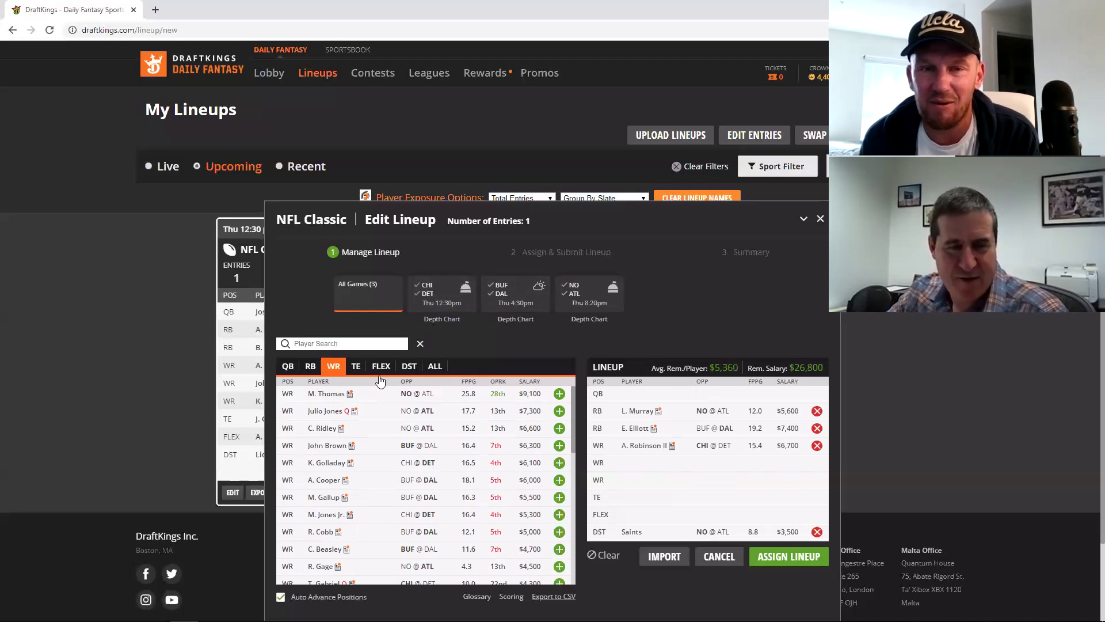
{"action": "left_click", "coordinate": [573, 296]}
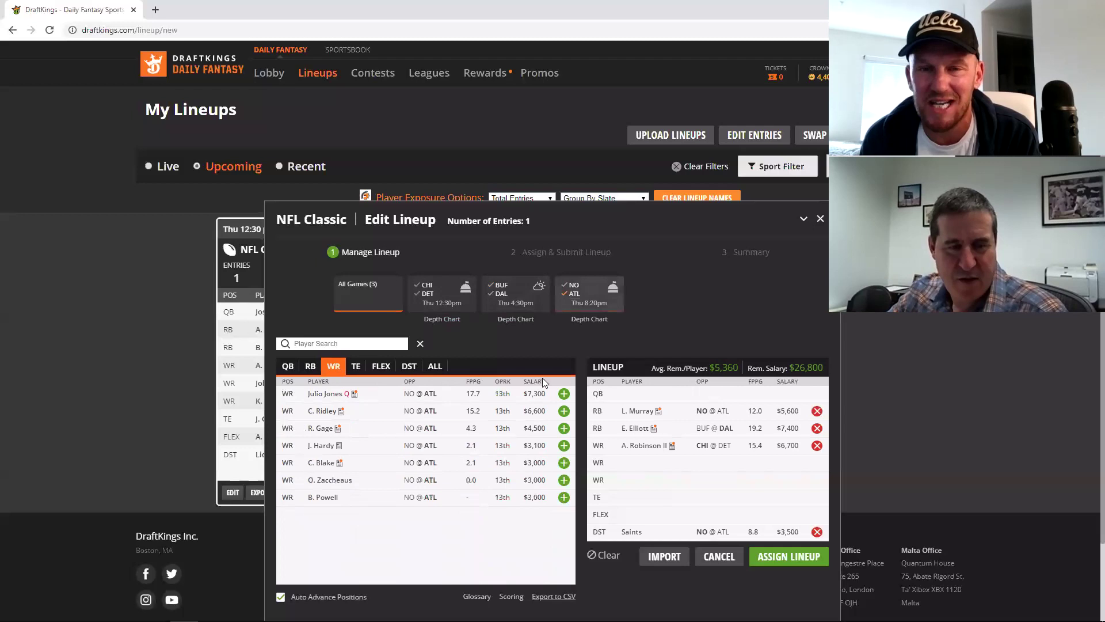
{"action": "left_click", "coordinate": [564, 395]}
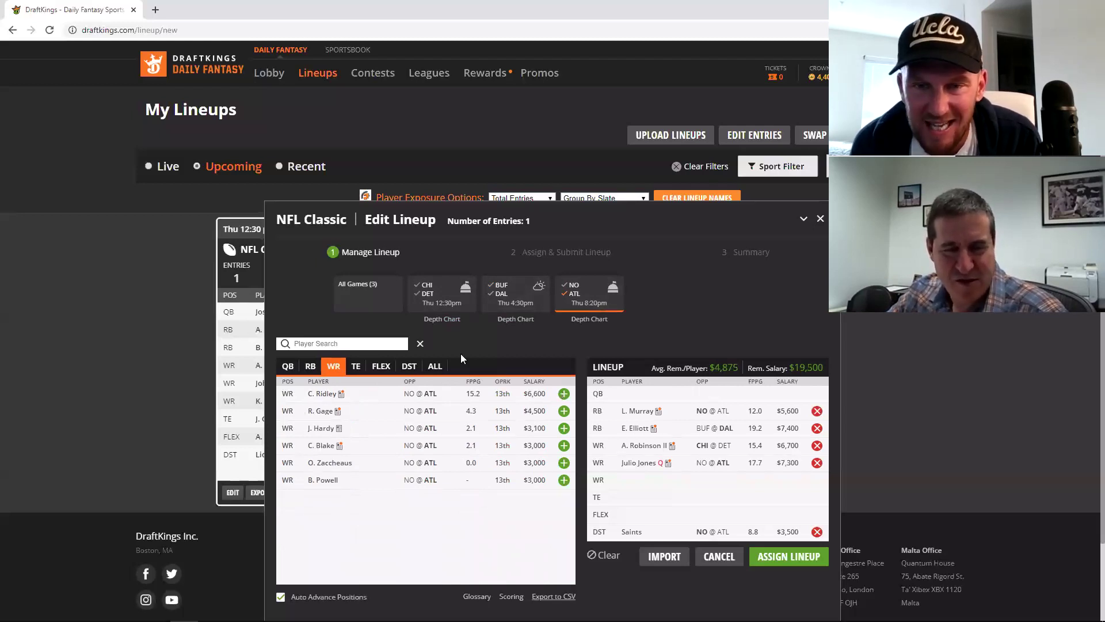
Step: Add Buffalo's Josh Allen at quarterback and John Brown in the third WR slot
{"action": "left_click", "coordinate": [288, 367]}
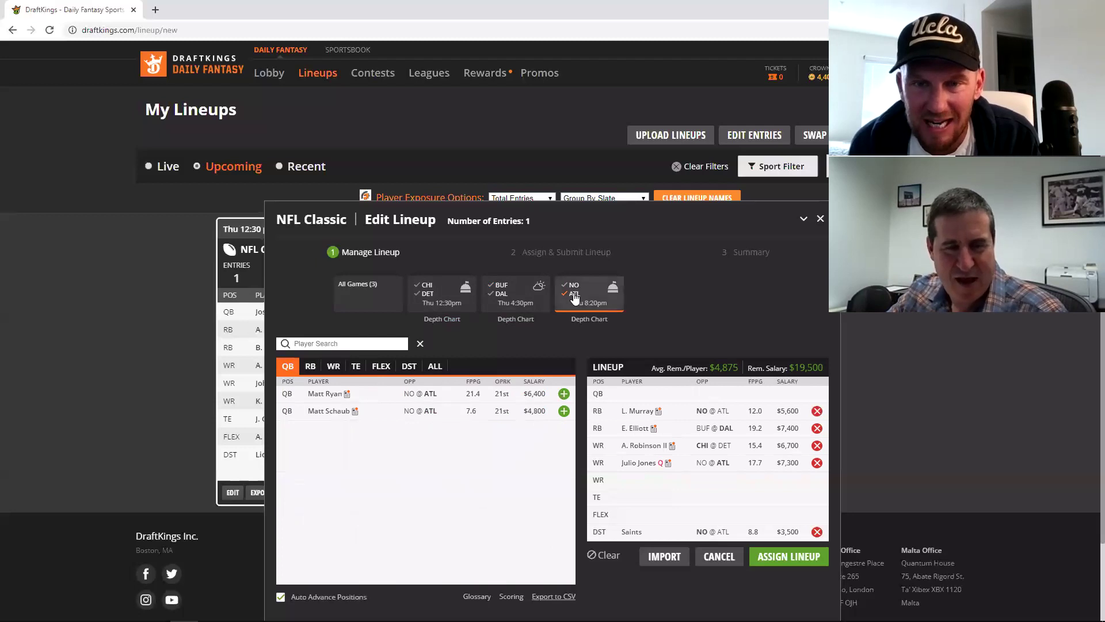
{"action": "left_click", "coordinate": [559, 298]}
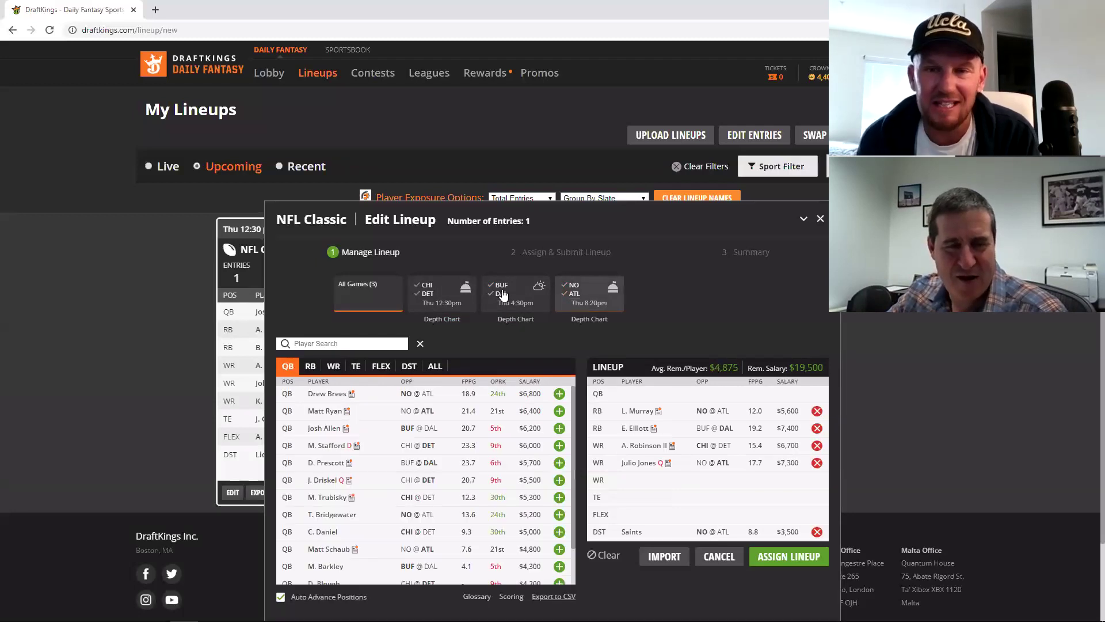
{"action": "left_click", "coordinate": [504, 296]}
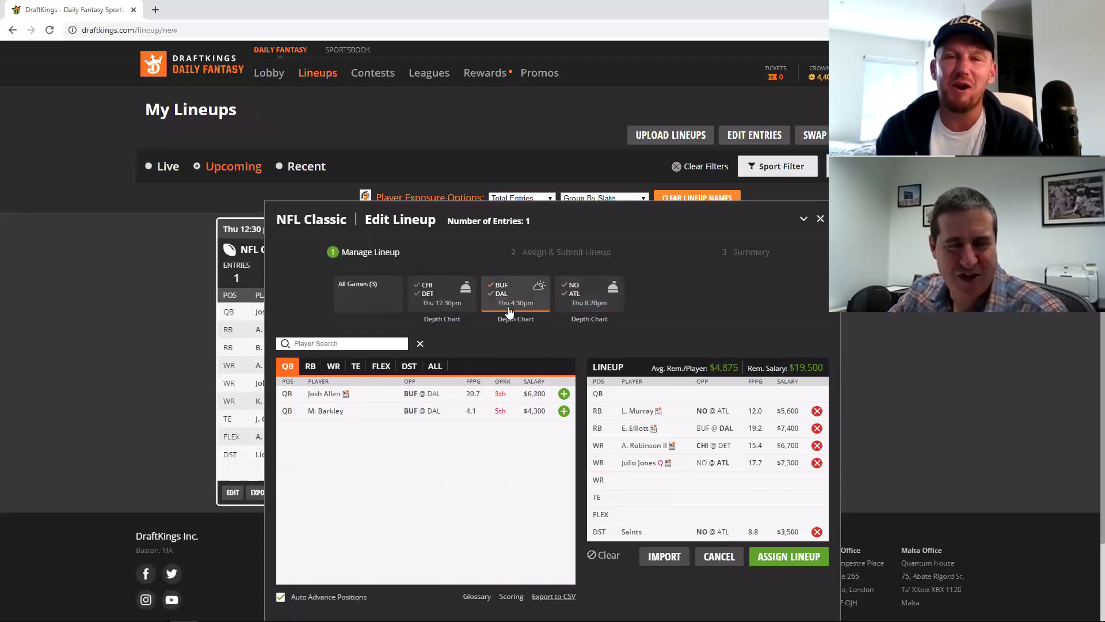
{"action": "left_click", "coordinate": [564, 395]}
{"action": "left_click", "coordinate": [564, 395]}
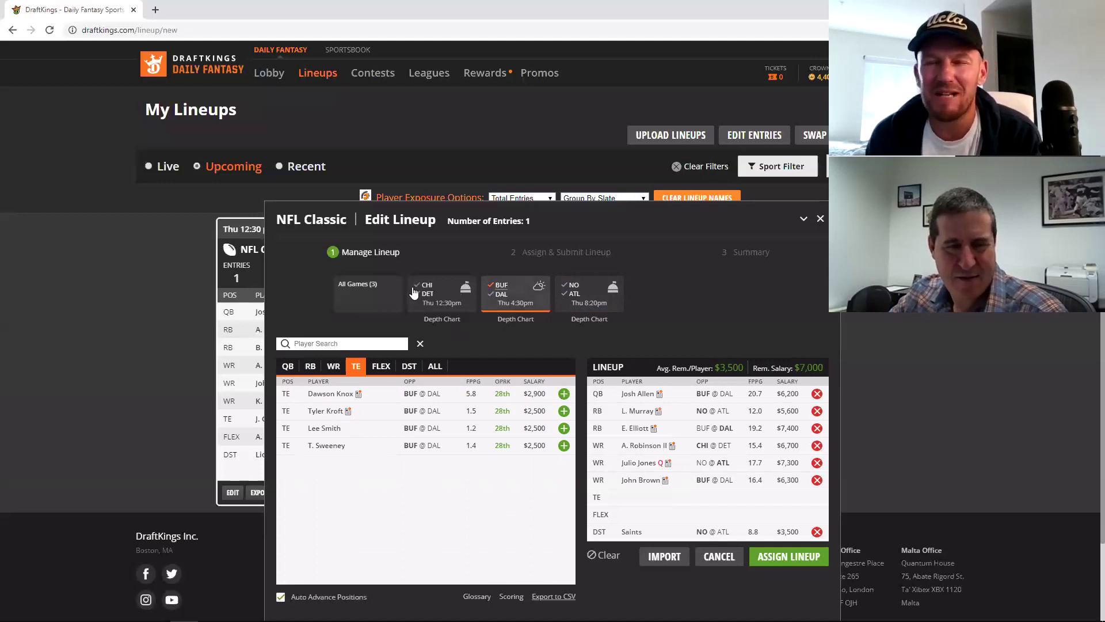
Step: Complete the lineup with Dallas tight end J. Witten at TE and Detroit's T. Hockenson at FLEX
{"action": "left_click", "coordinate": [486, 299]}
{"action": "left_click", "coordinate": [504, 299]}
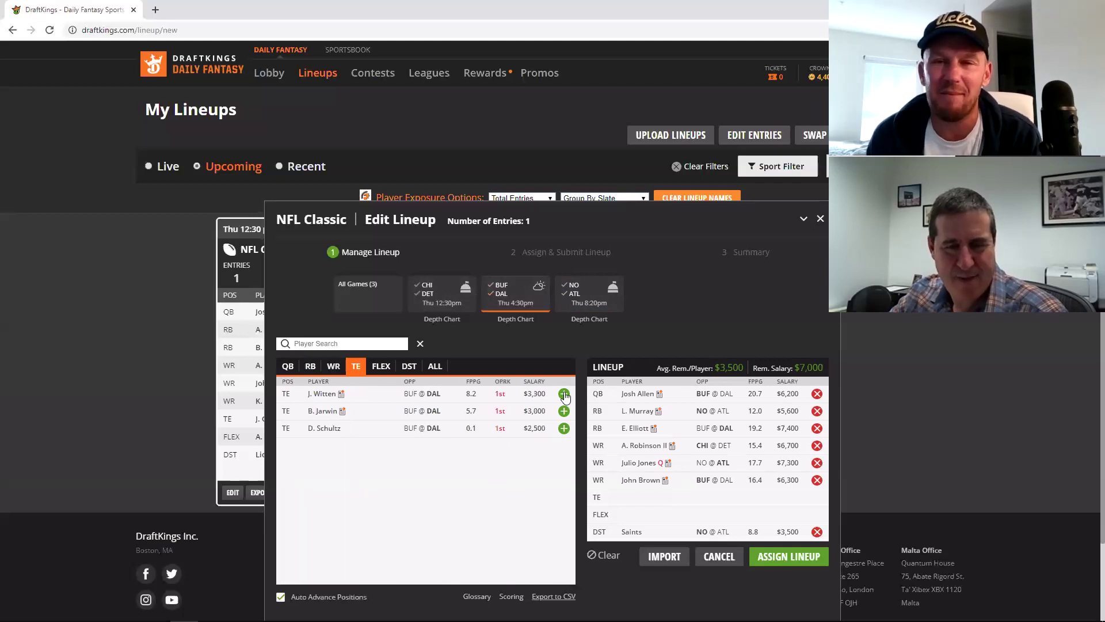
{"action": "left_click", "coordinate": [560, 394]}
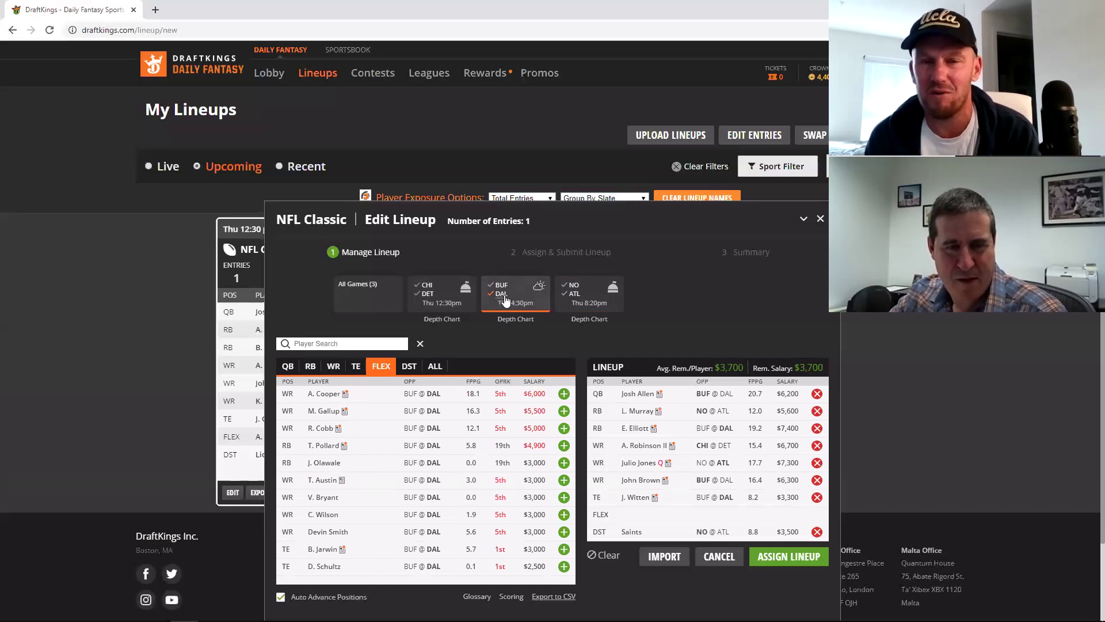
{"action": "left_click", "coordinate": [502, 299]}
{"action": "left_click_drag", "start_coordinate": [572, 405], "coordinate": [565, 460]}
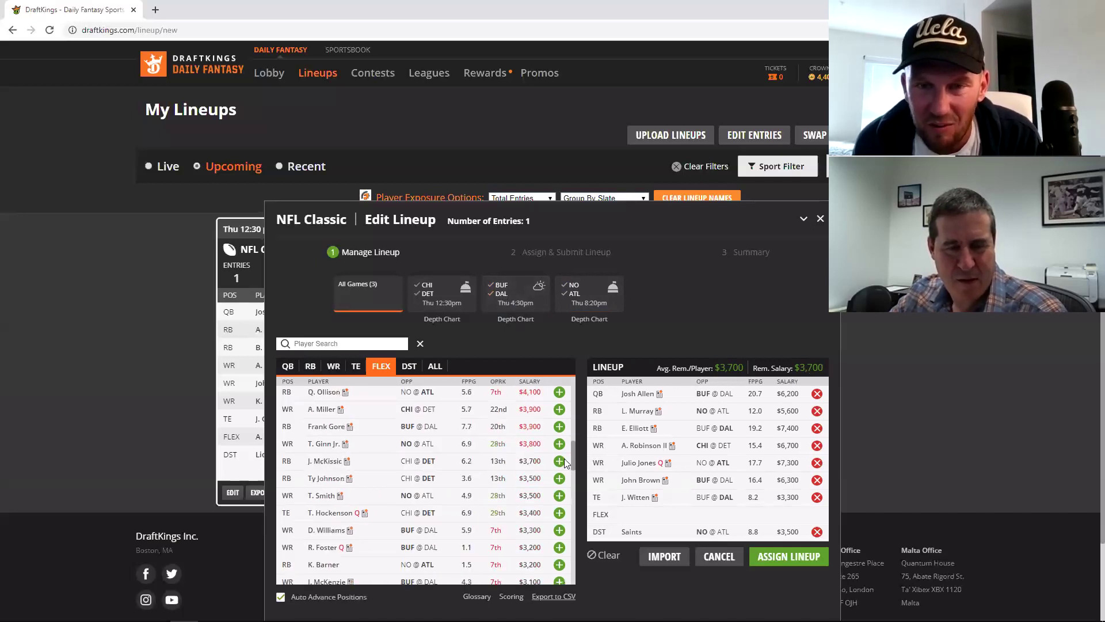
{"action": "left_click", "coordinate": [557, 513]}
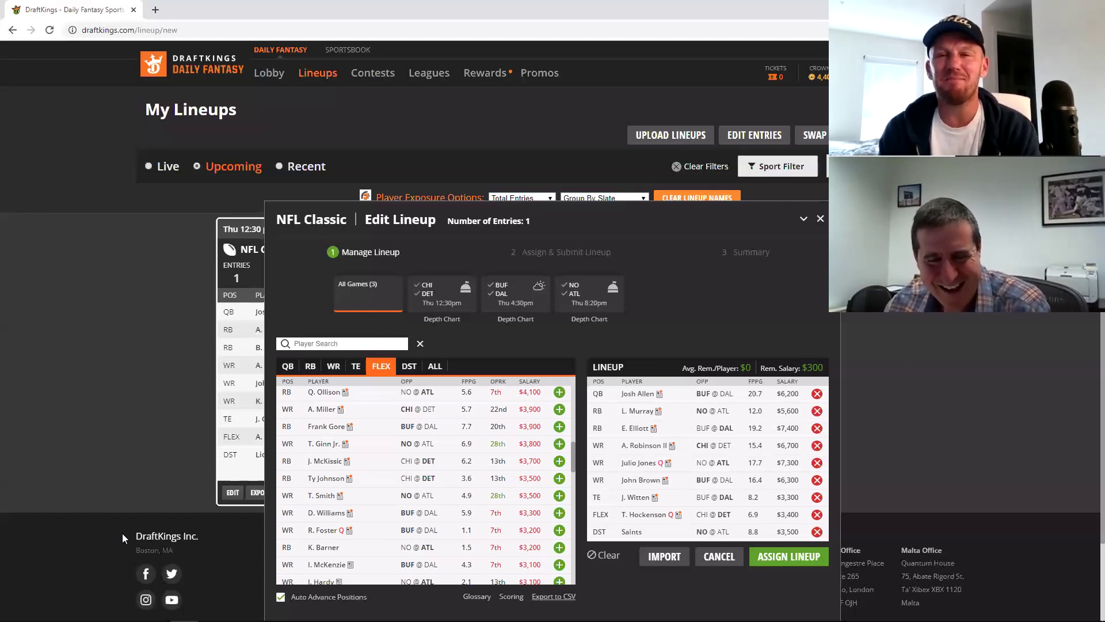
Step: Assign the completed Josh Allen lineup to the NFL Classic entry and submit it
{"action": "left_click", "coordinate": [792, 563]}
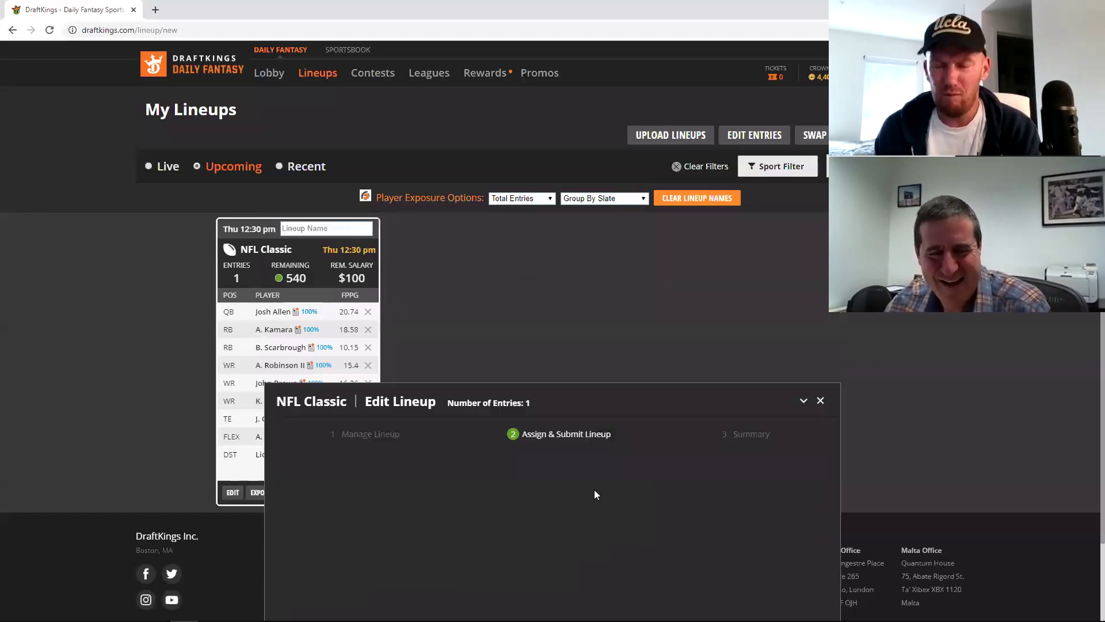
{"action": "left_click", "coordinate": [788, 602]}
{"action": "left_click", "coordinate": [805, 600]}
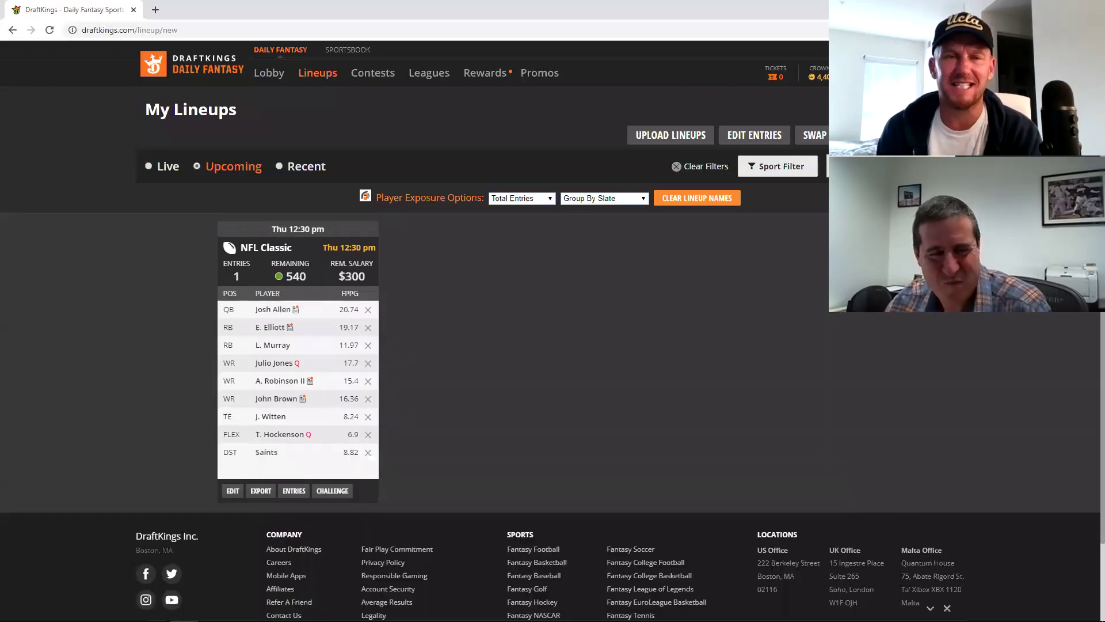
Step: Reopen the submitted NFL Classic lineup for editing and replace quarterback Josh Allen with Dallas's D. Prescott
{"action": "left_click", "coordinate": [232, 492]}
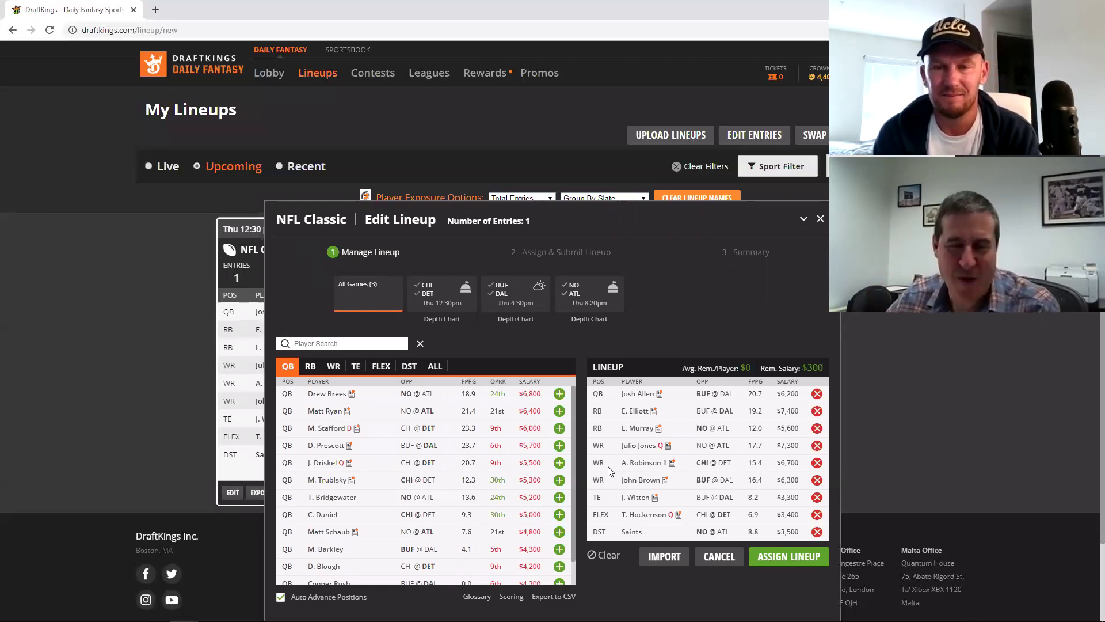
{"action": "left_click", "coordinate": [817, 395]}
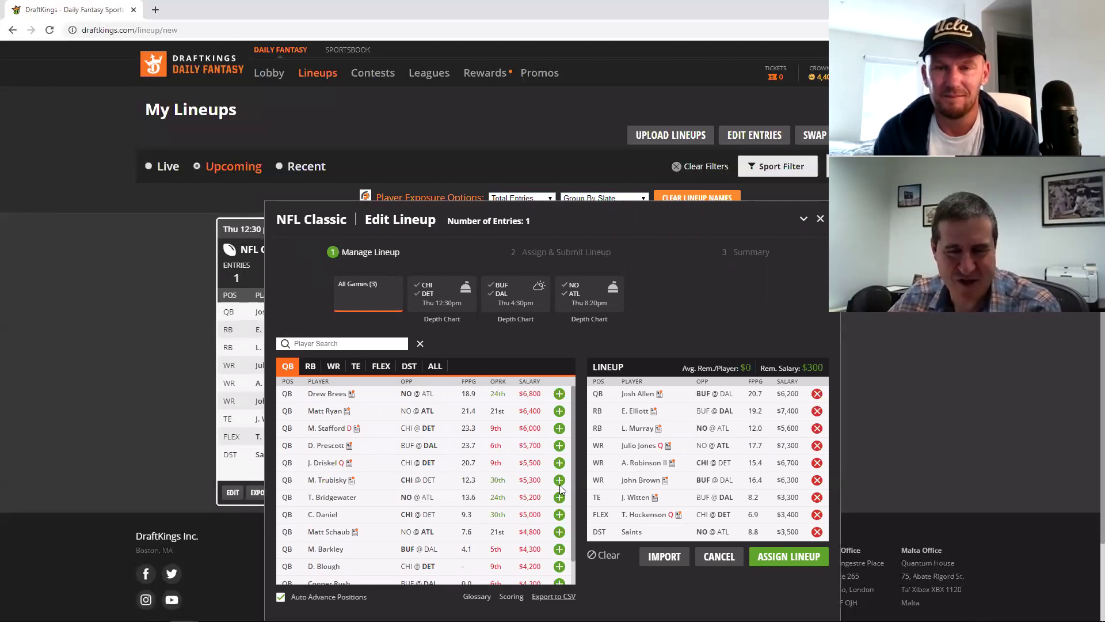
{"action": "left_click", "coordinate": [559, 464]}
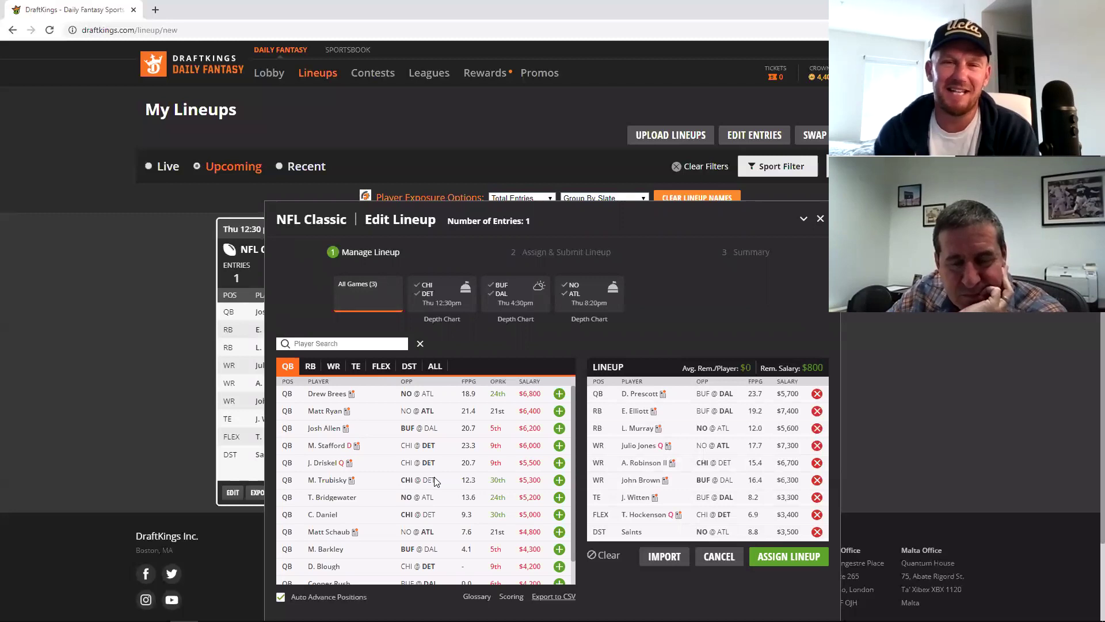
Step: Examine the Buffalo Bills defense's game log, comparing its weekly fantasy points and salaries across the season
{"action": "left_click", "coordinate": [500, 291]}
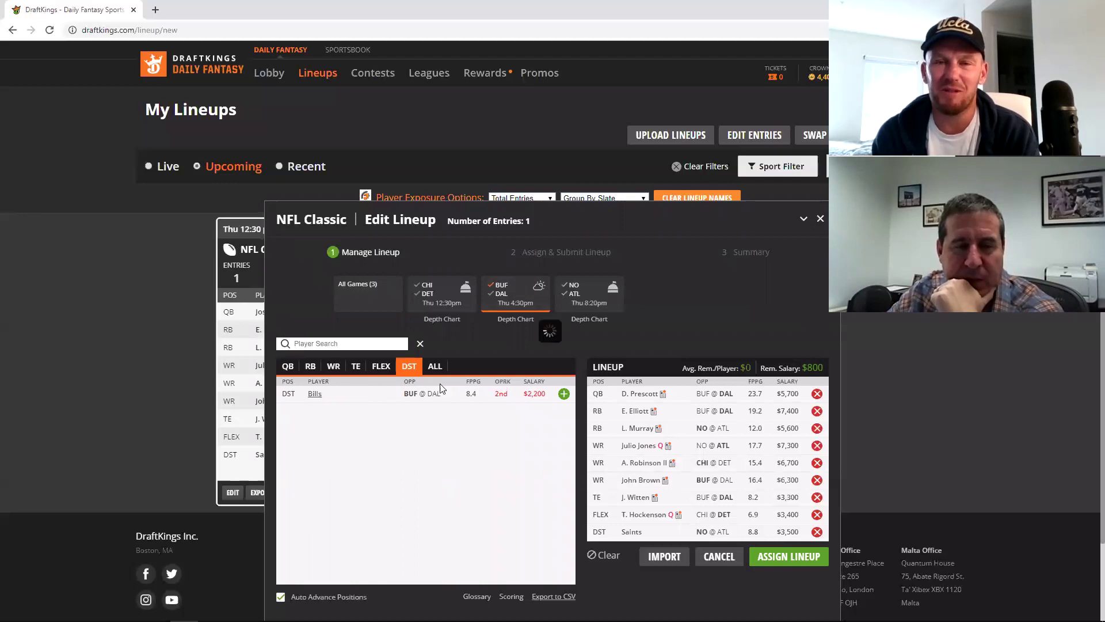
{"action": "left_click", "coordinate": [436, 391]}
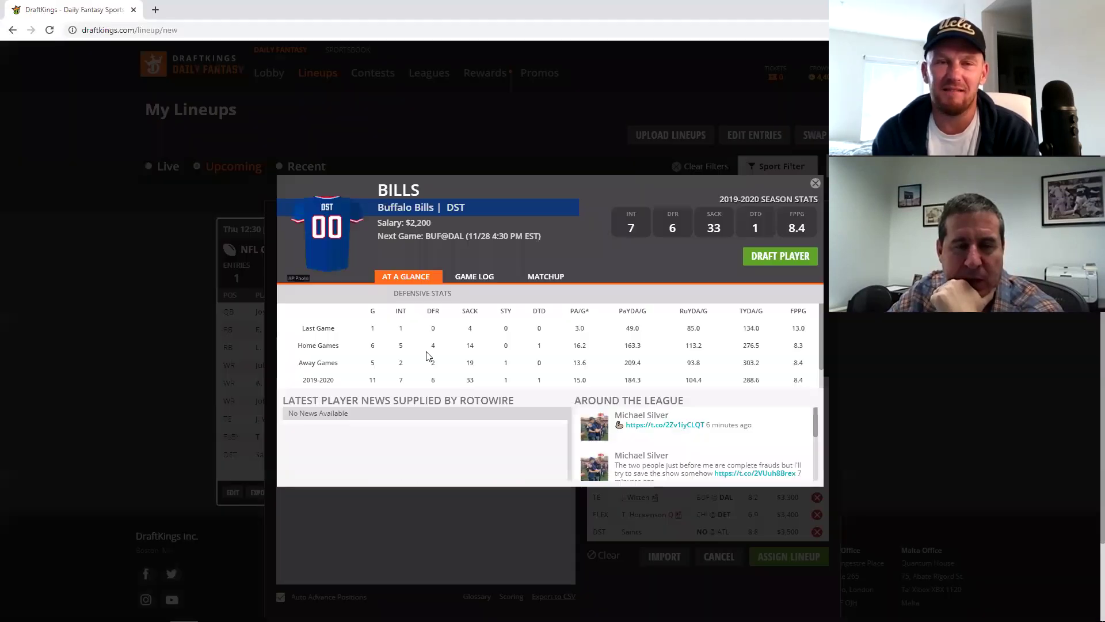
{"action": "left_click", "coordinate": [468, 282]}
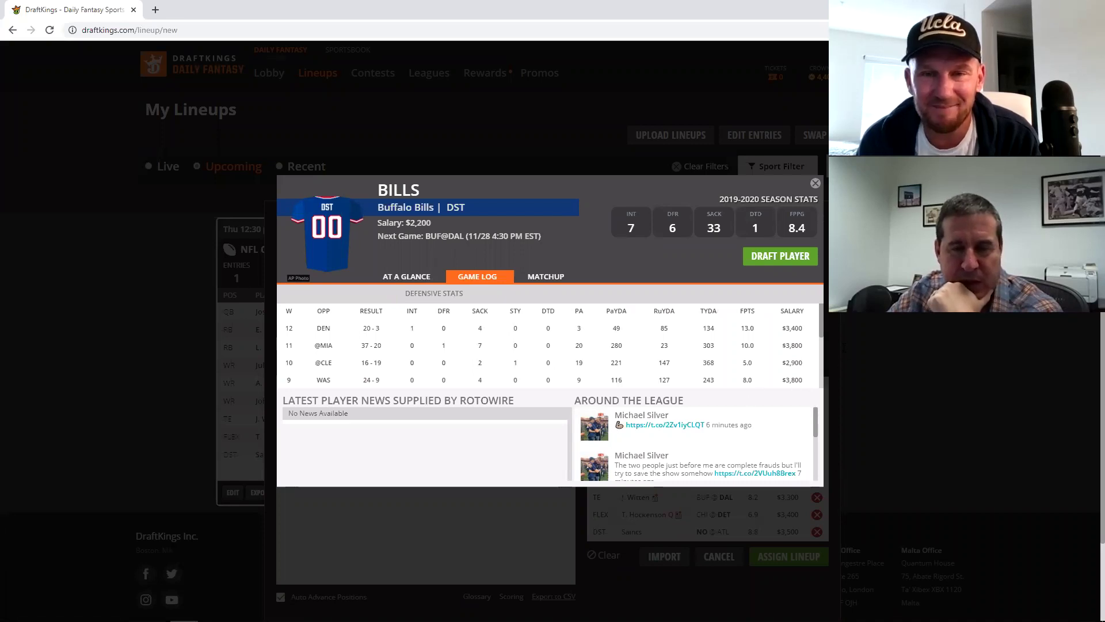
{"action": "left_click_drag", "start_coordinate": [822, 325], "coordinate": [826, 374]}
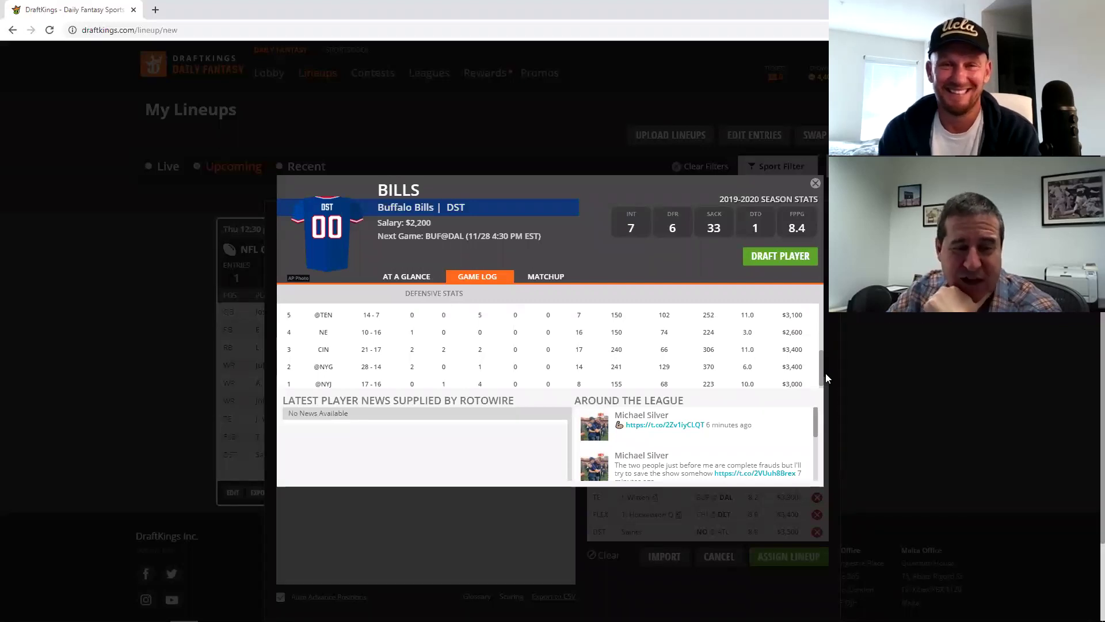
{"action": "scroll", "coordinate": [822, 357], "scroll_direction": "up", "scroll_amount": 2}
{"action": "scroll", "coordinate": [823, 380], "scroll_direction": "down", "scroll_amount": 3}
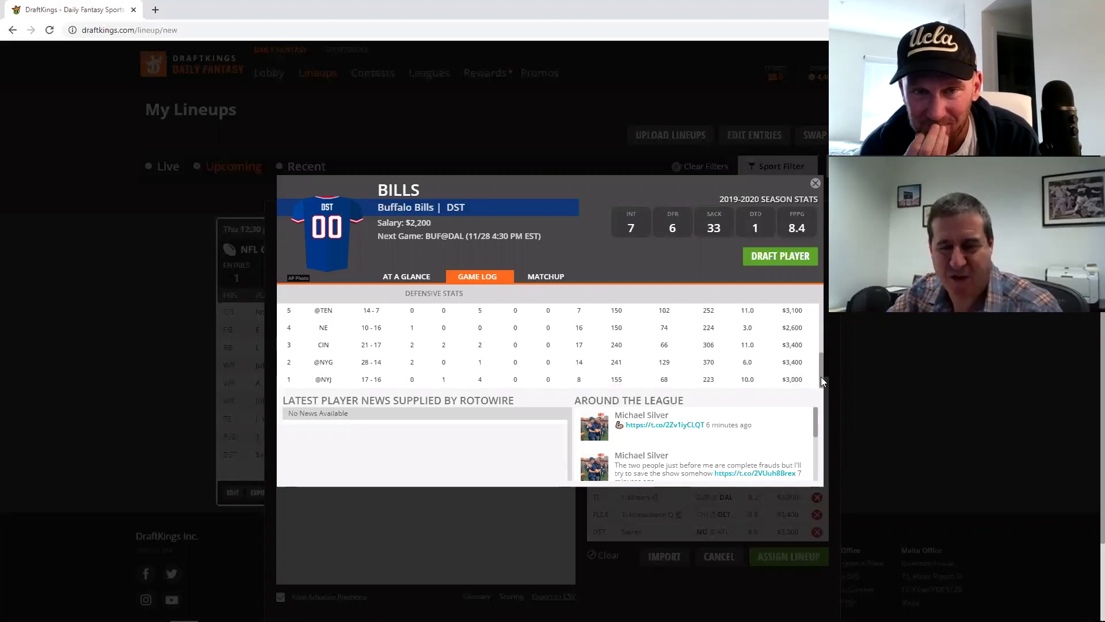
{"action": "scroll", "coordinate": [812, 346], "scroll_direction": "up", "scroll_amount": 5}
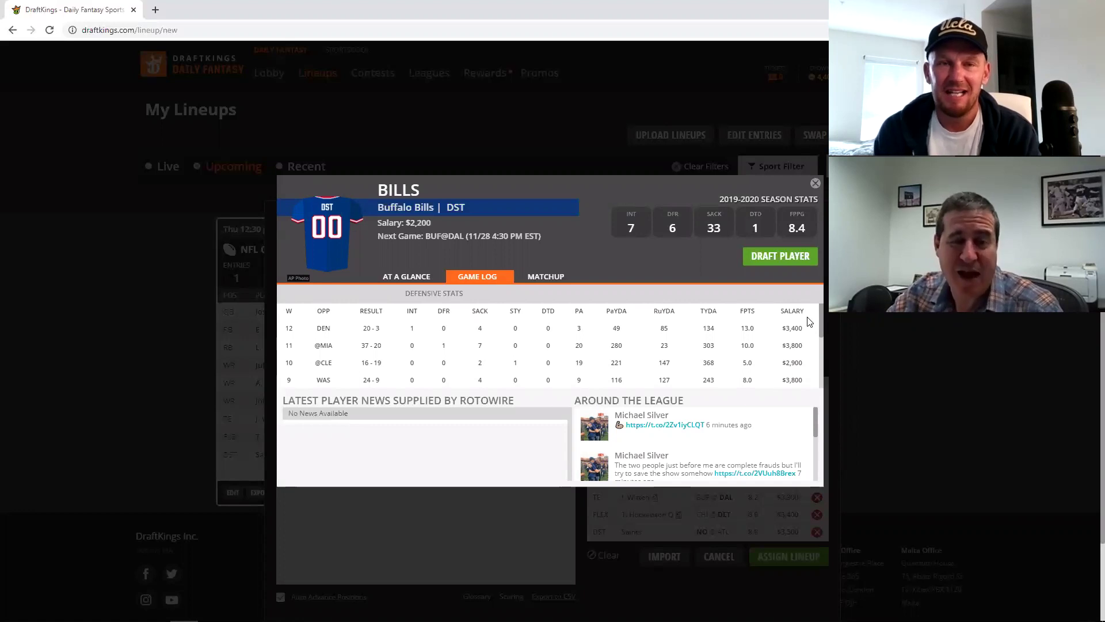
{"action": "scroll", "coordinate": [812, 339], "scroll_direction": "down", "scroll_amount": 1}
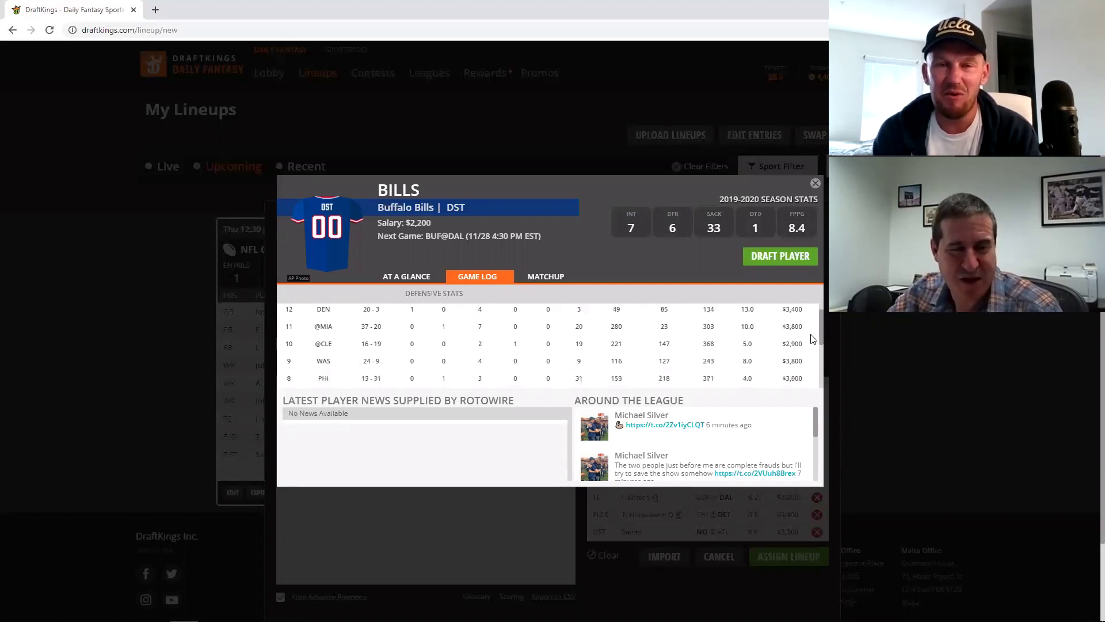
{"action": "scroll", "coordinate": [813, 341], "scroll_direction": "down", "scroll_amount": 1}
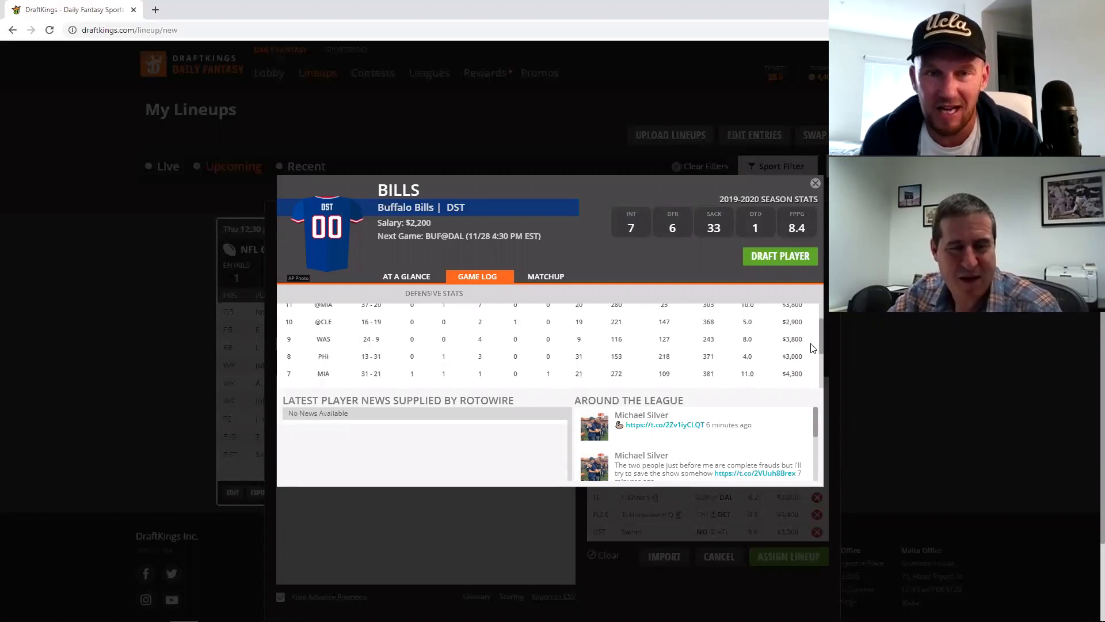
{"action": "scroll", "coordinate": [812, 344], "scroll_direction": "up", "scroll_amount": 3}
{"action": "scroll", "coordinate": [813, 351], "scroll_direction": "down", "scroll_amount": 4}
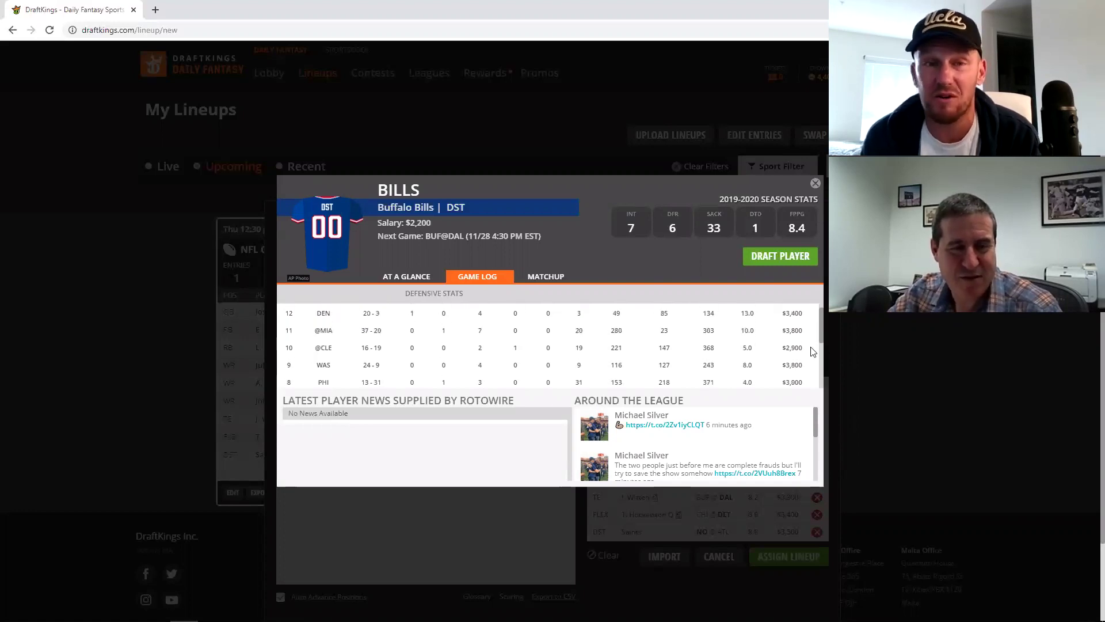
{"action": "scroll", "coordinate": [812, 363], "scroll_direction": "down", "scroll_amount": 3}
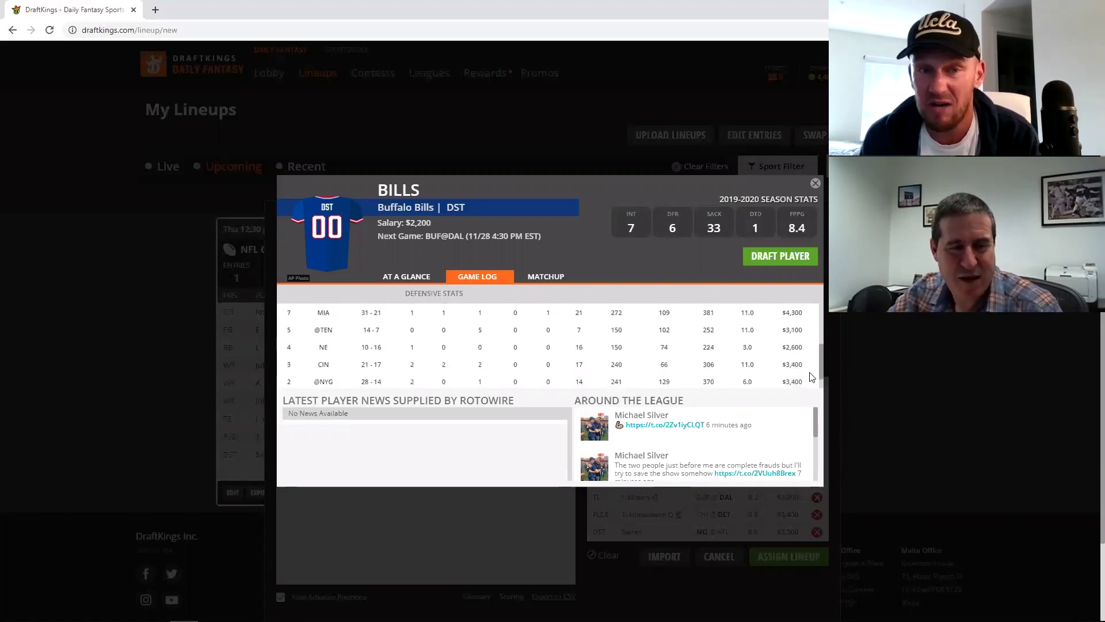
{"action": "scroll", "coordinate": [811, 383], "scroll_direction": "down", "scroll_amount": 1}
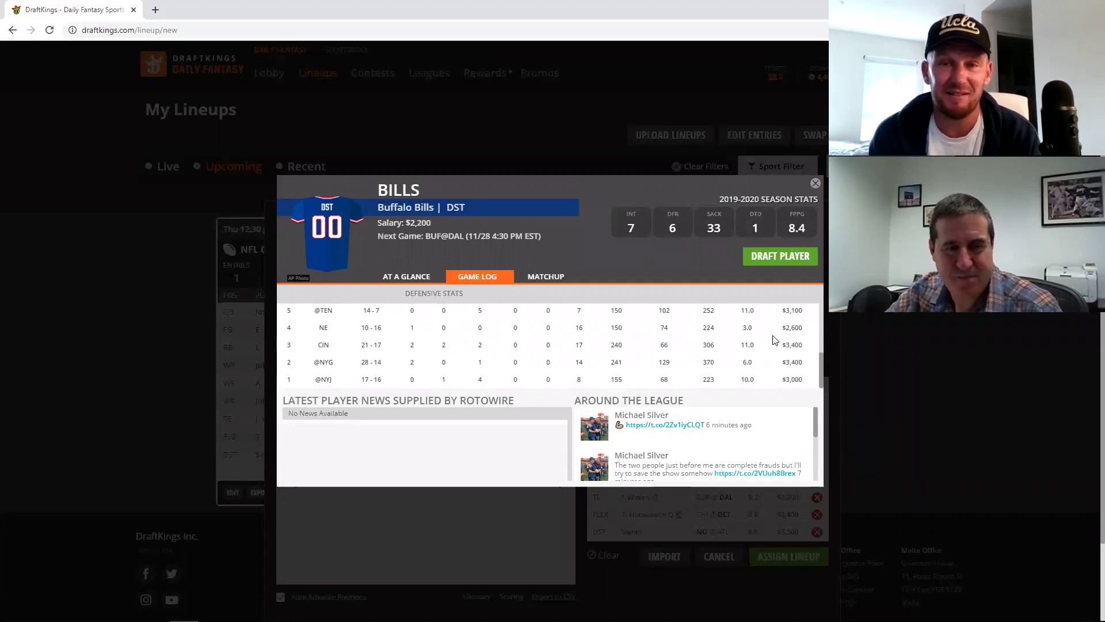
{"action": "left_click", "coordinate": [817, 184]}
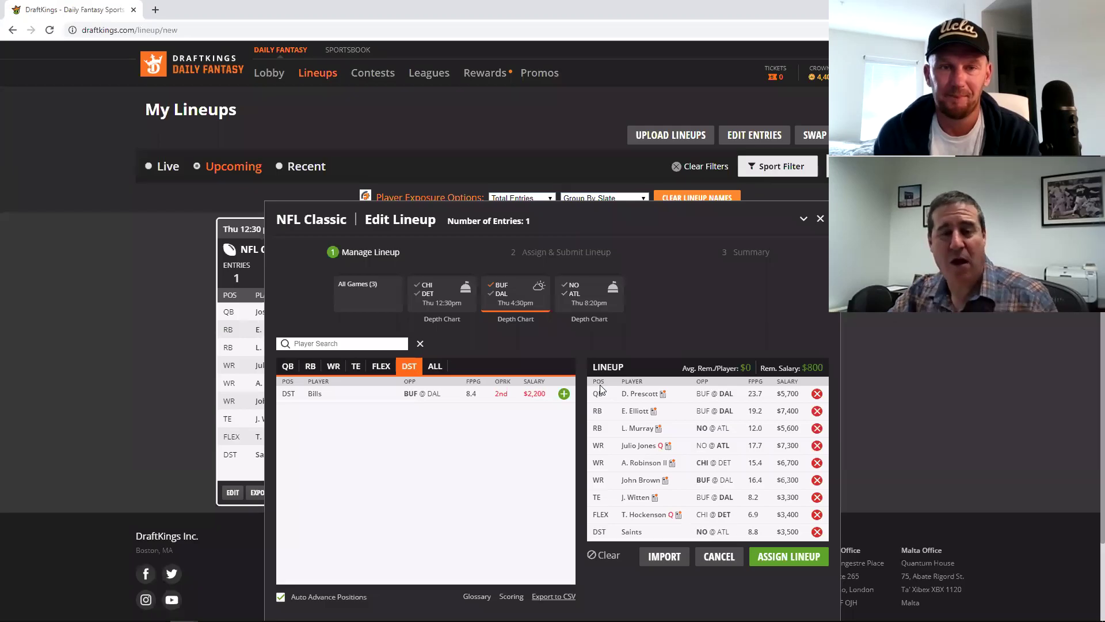